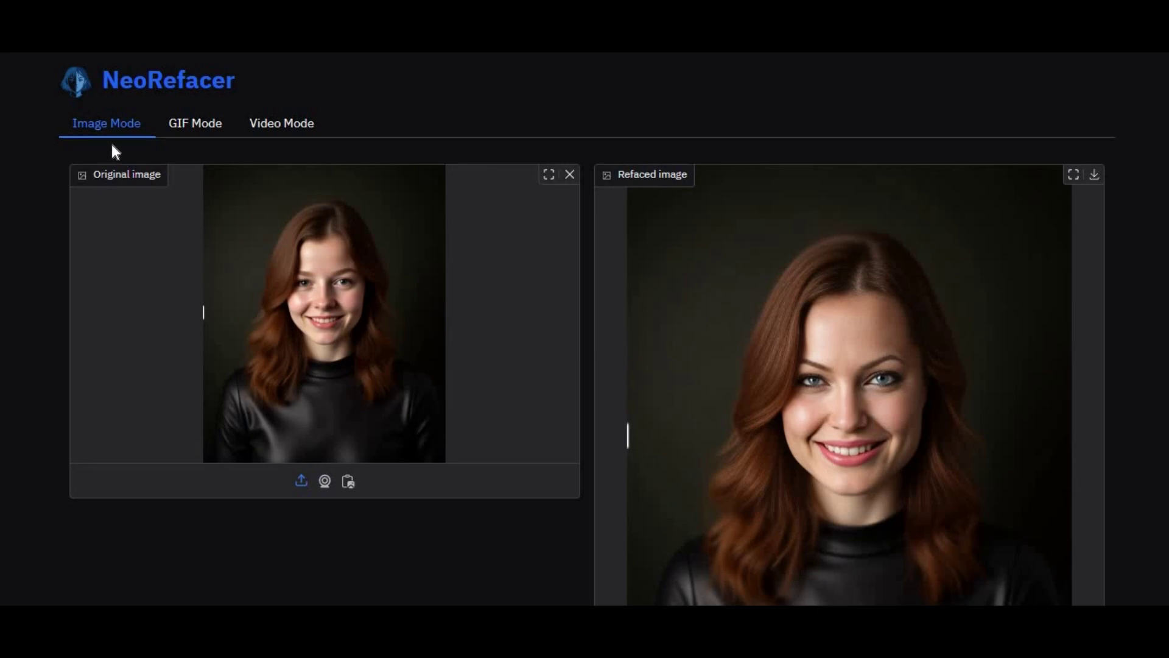
Look through GIF Mode and Video Mode, trying the Multiple Faces and Faces By Match replacement modes before returning to Single Face
left_click(202, 135)
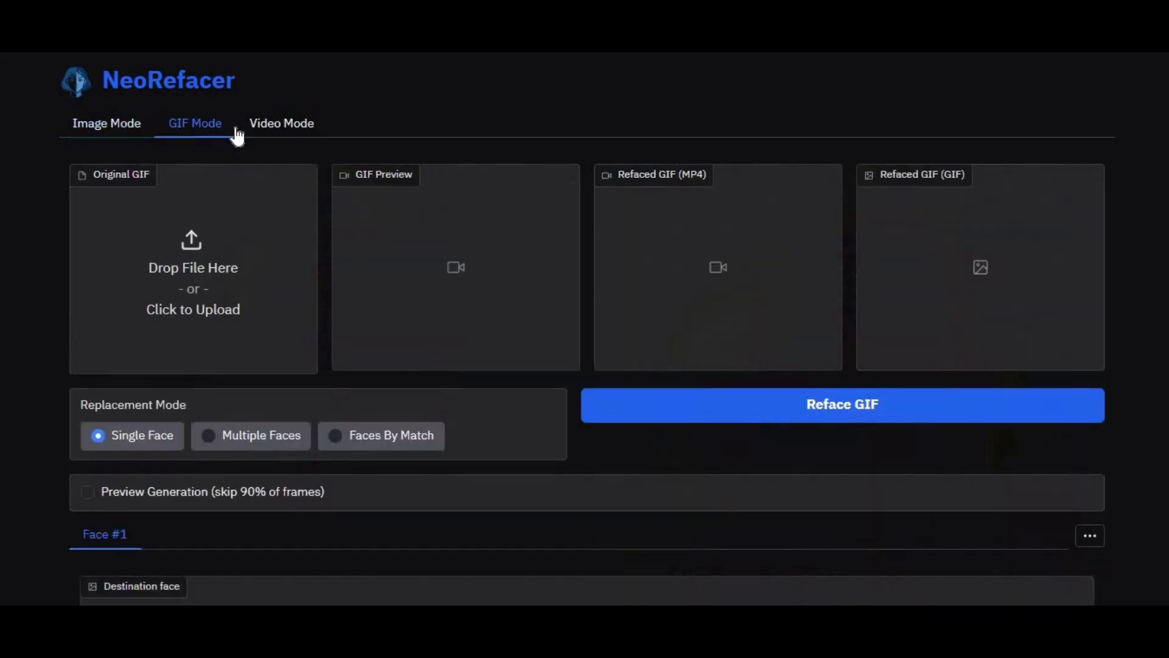
left_click(269, 129)
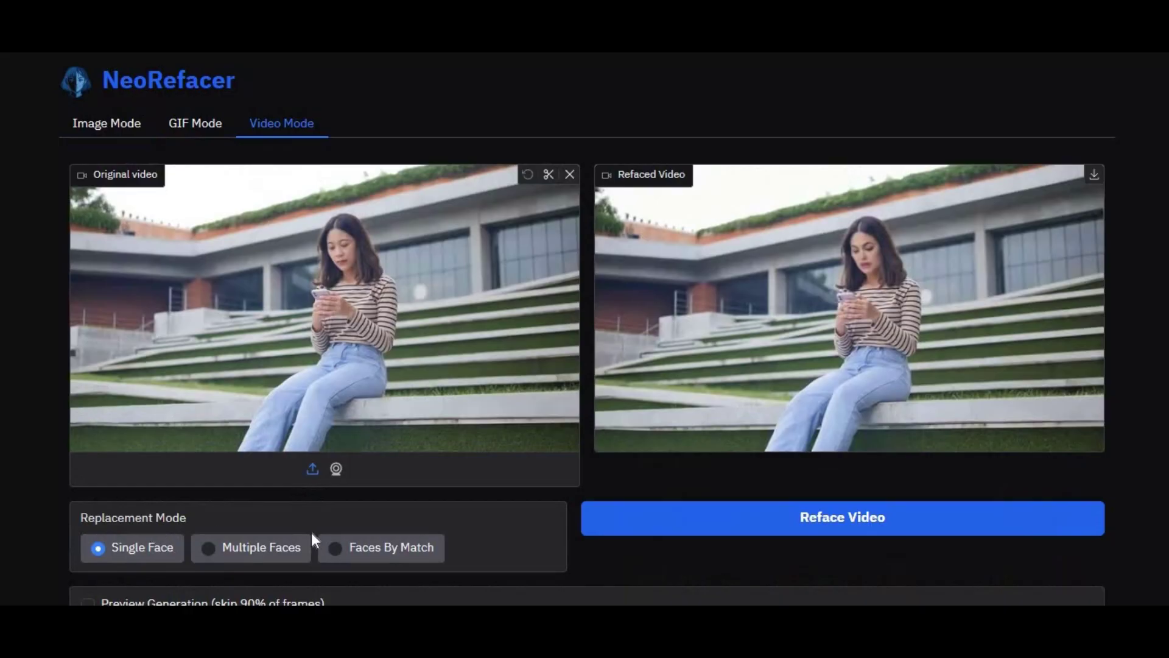
left_click(274, 551)
scroll(308, 518, "down", 3)
scroll(313, 508, "down", 2)
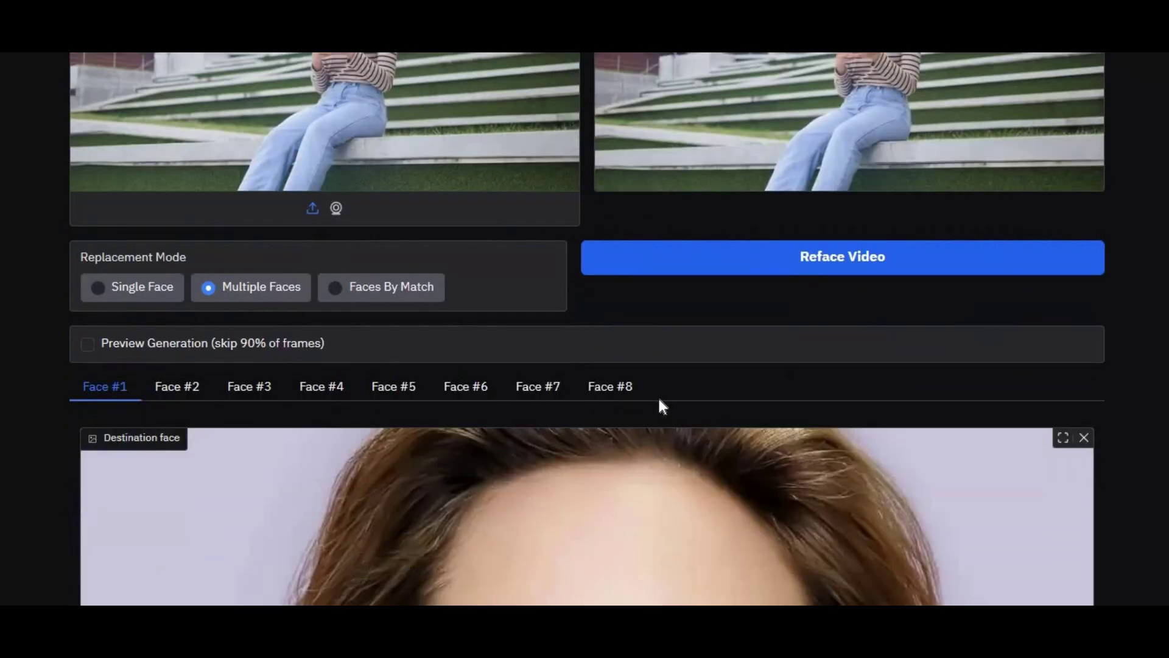
left_click(378, 288)
scroll(421, 358, "down", 3)
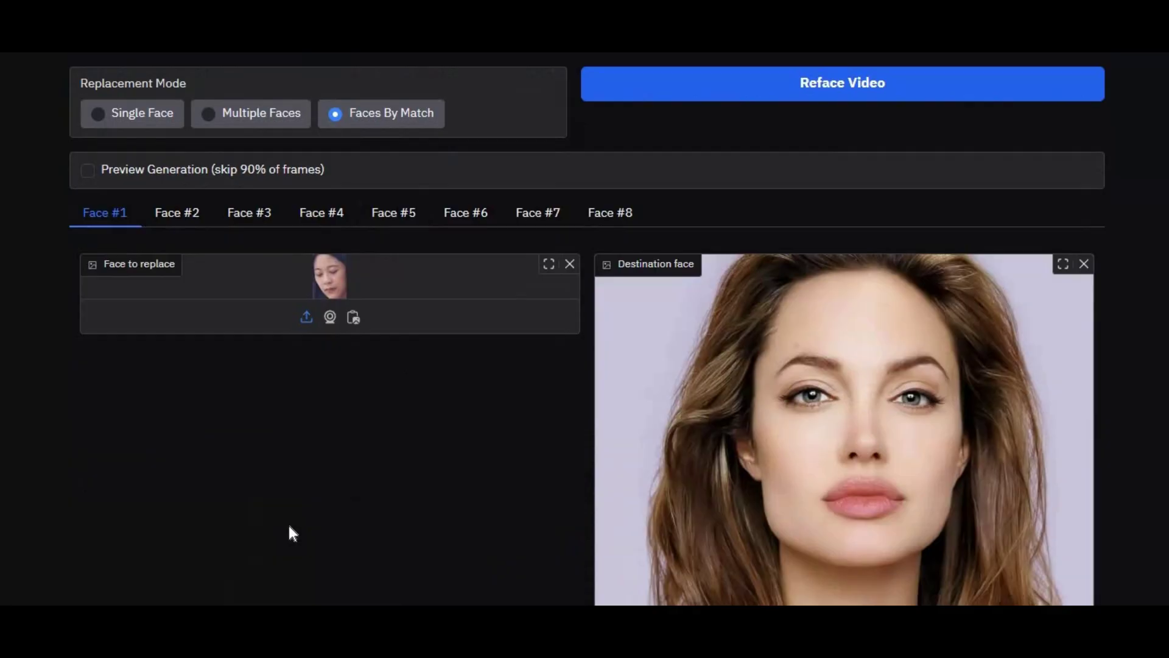
scroll(307, 498, "up", 7)
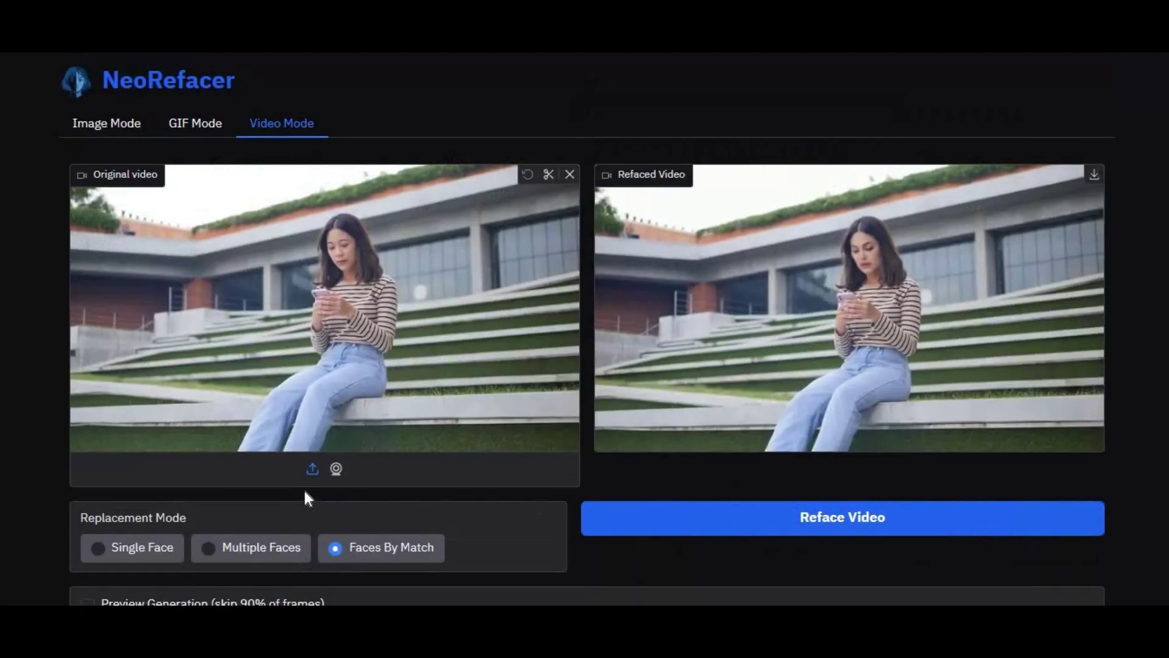
left_click(137, 566)
Examine the Image Mode page, including its replacement modes, destination face and threshold setting
left_click(114, 128)
scroll(125, 175, "down", 6)
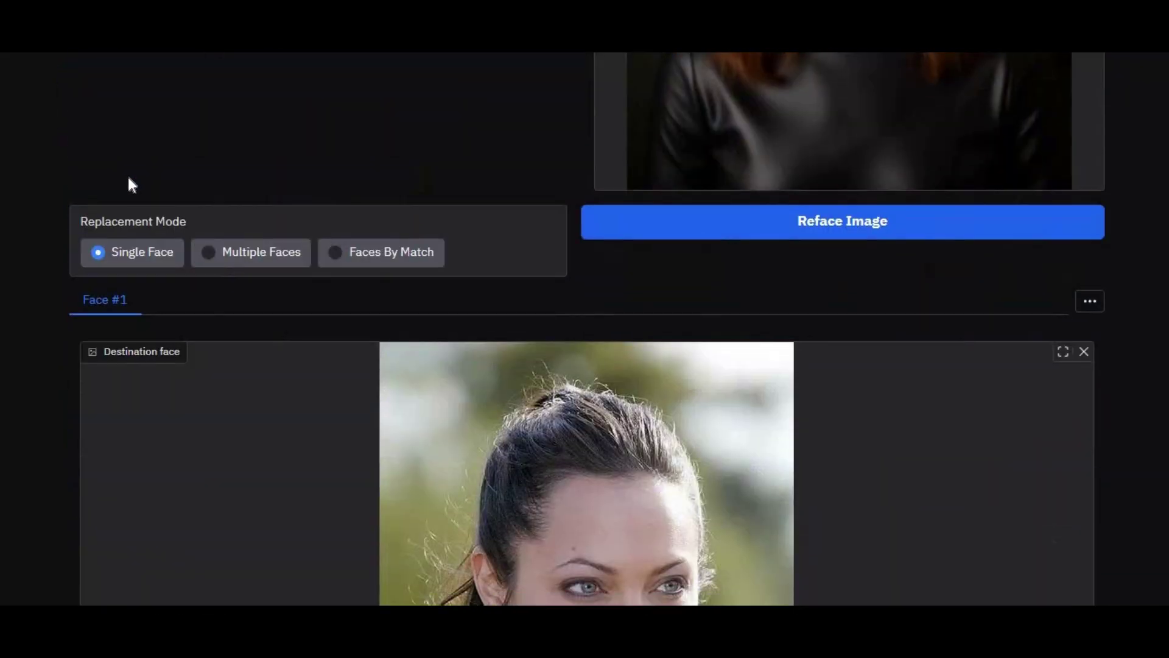
scroll(129, 179, "down", 3)
scroll(128, 179, "down", 5)
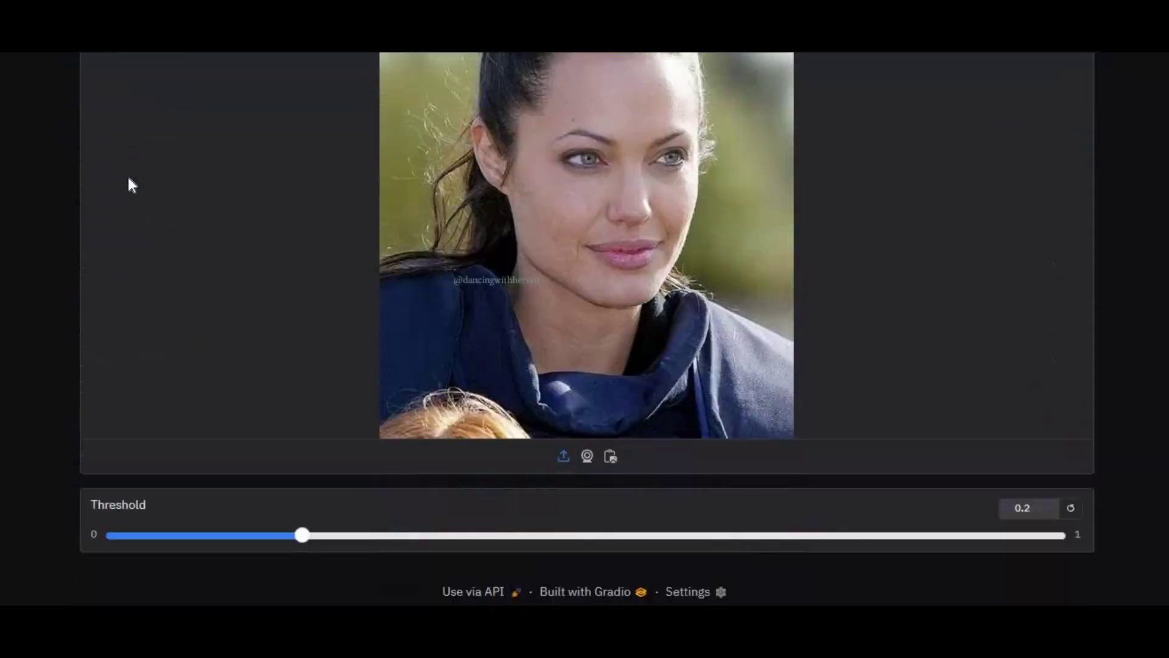
scroll(125, 180, "up", 12)
scroll(131, 175, "up", 5)
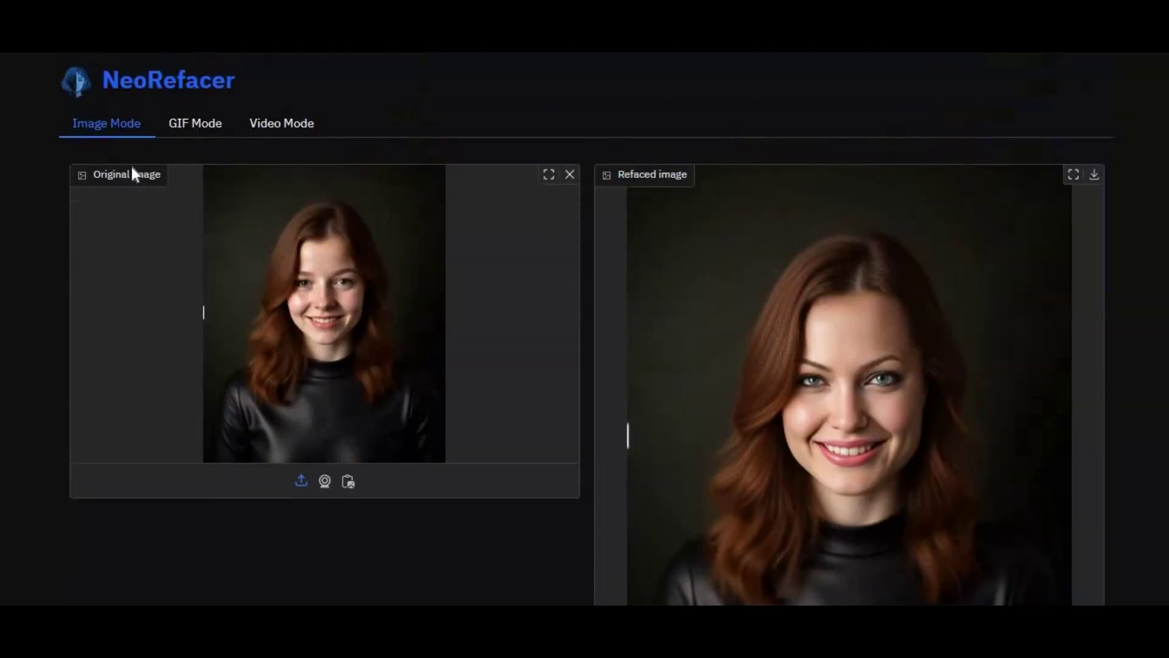
Review the GIF Mode page and the Video Mode page's face-swap settings
left_click(193, 138)
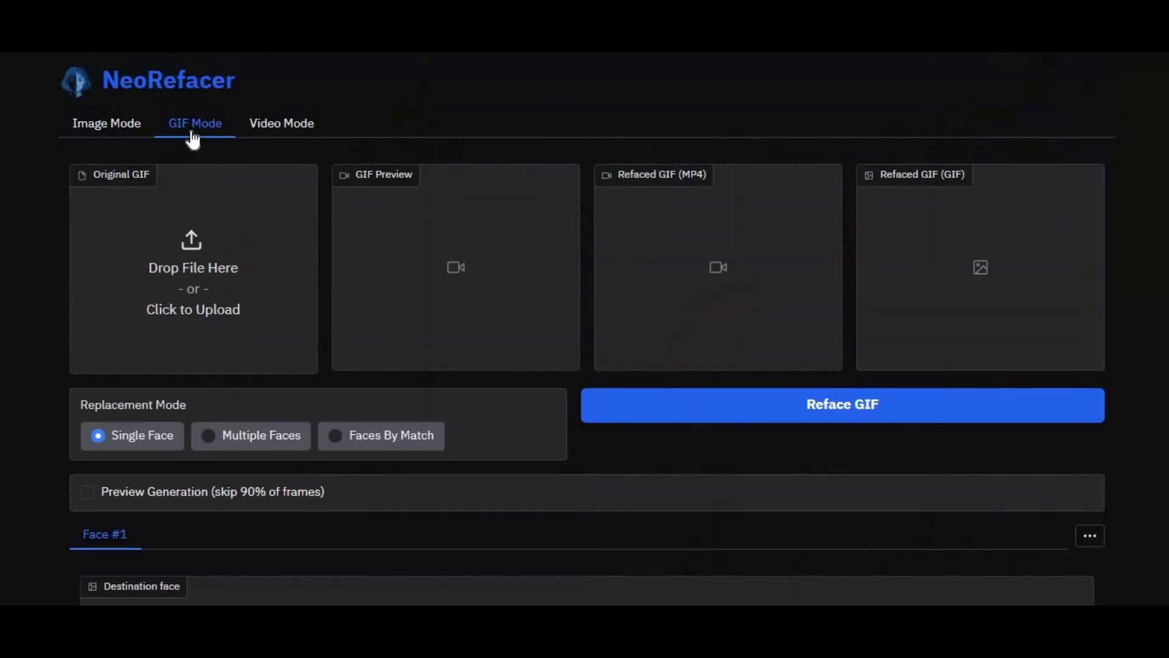
left_click(259, 131)
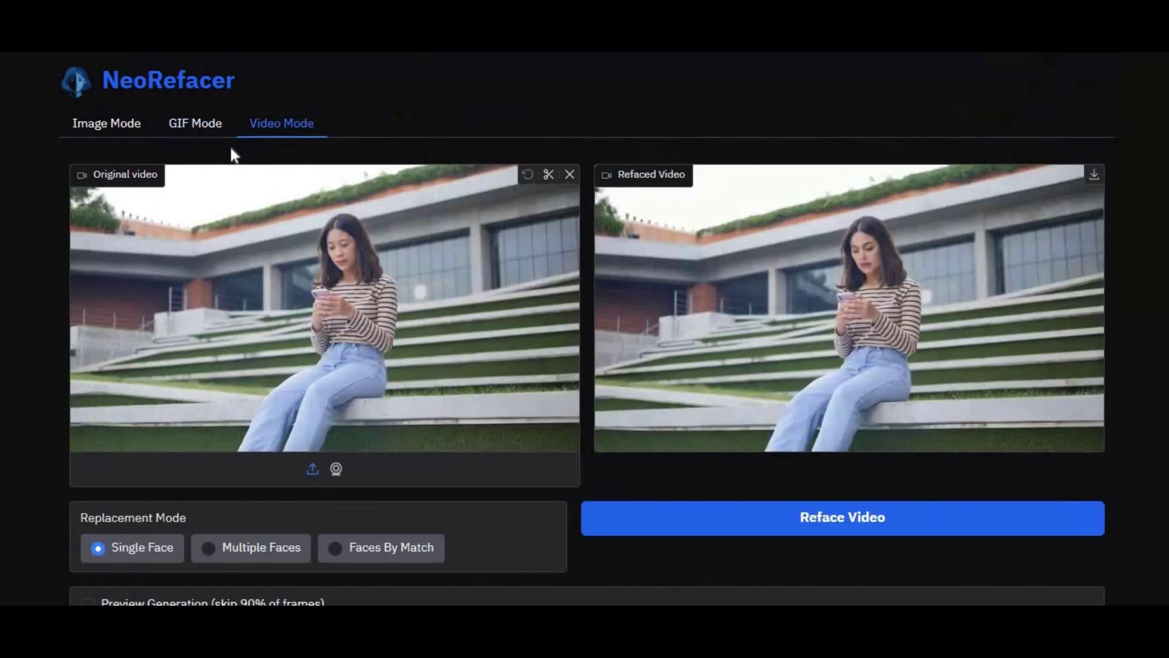
scroll(231, 149, "down", 4)
scroll(233, 148, "down", 12)
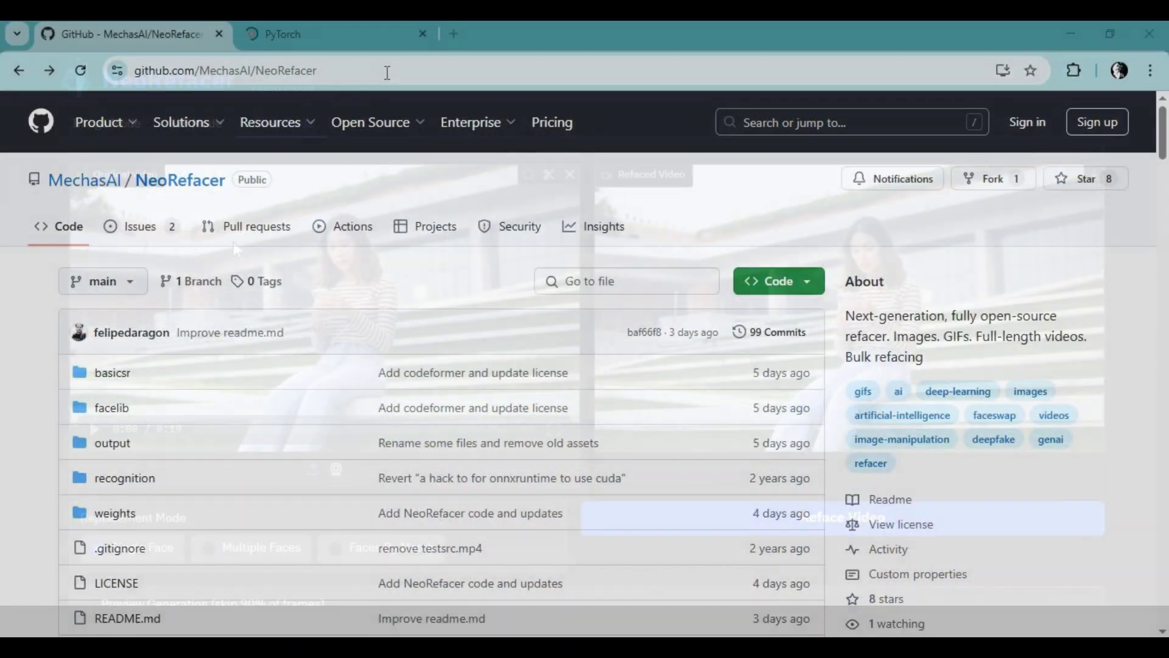
Examine the NeoRefacer GitHub repository's file list and README, including features, system compatibility and installation requirements
left_click(252, 73)
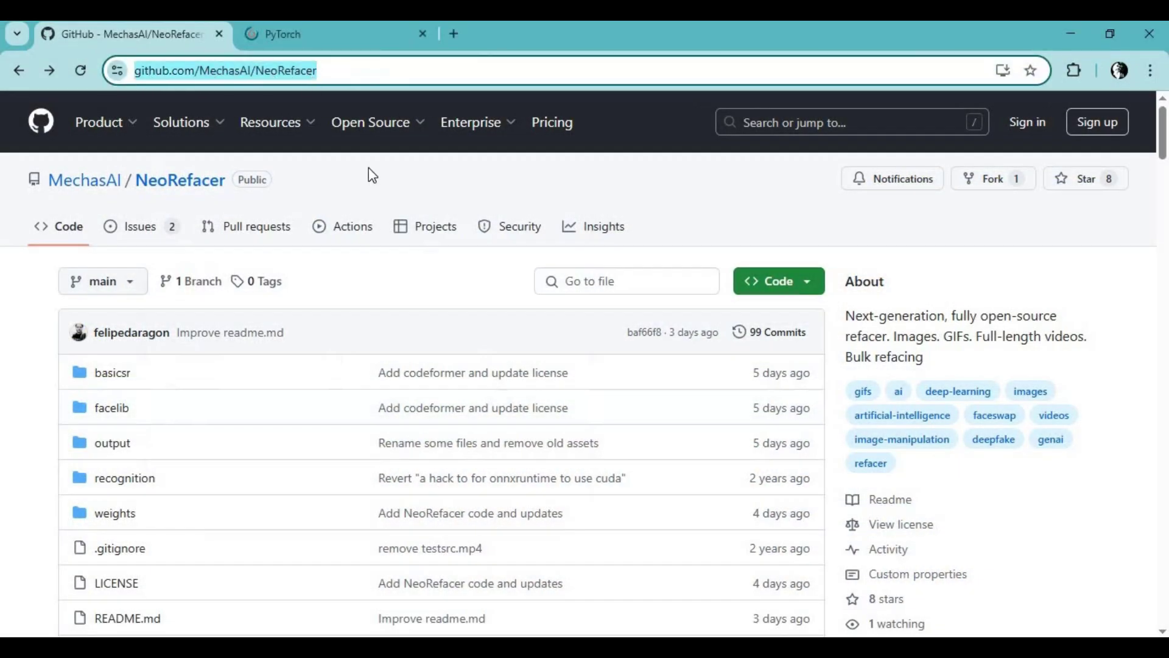
scroll(541, 285, "down", 3)
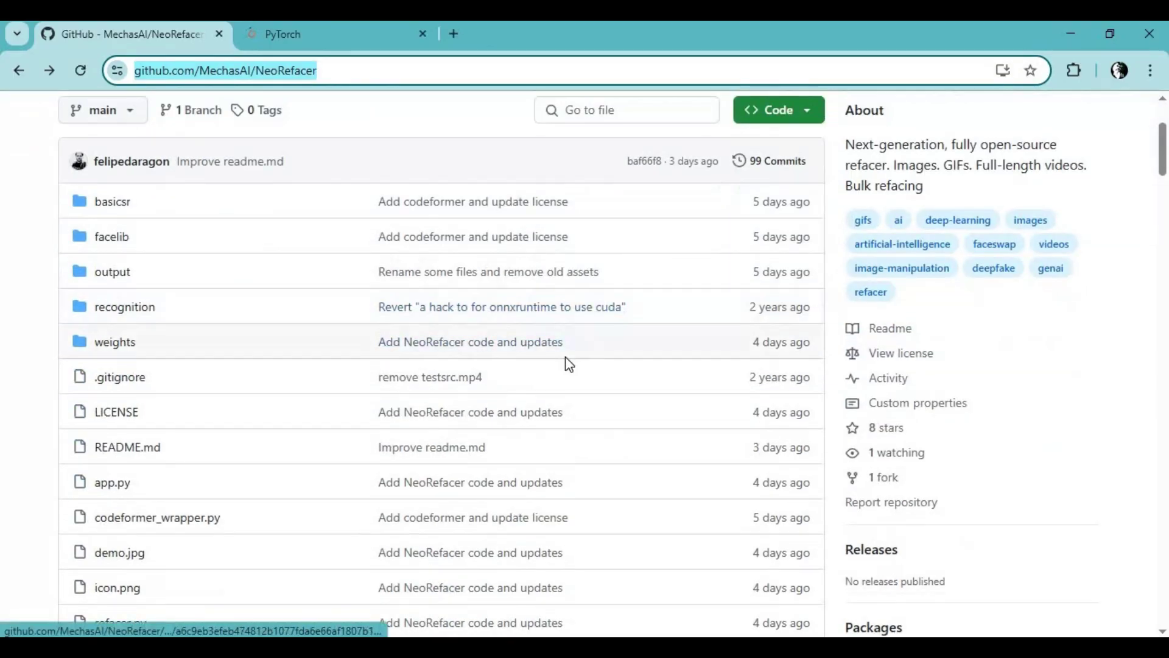
scroll(568, 364, "down", 2)
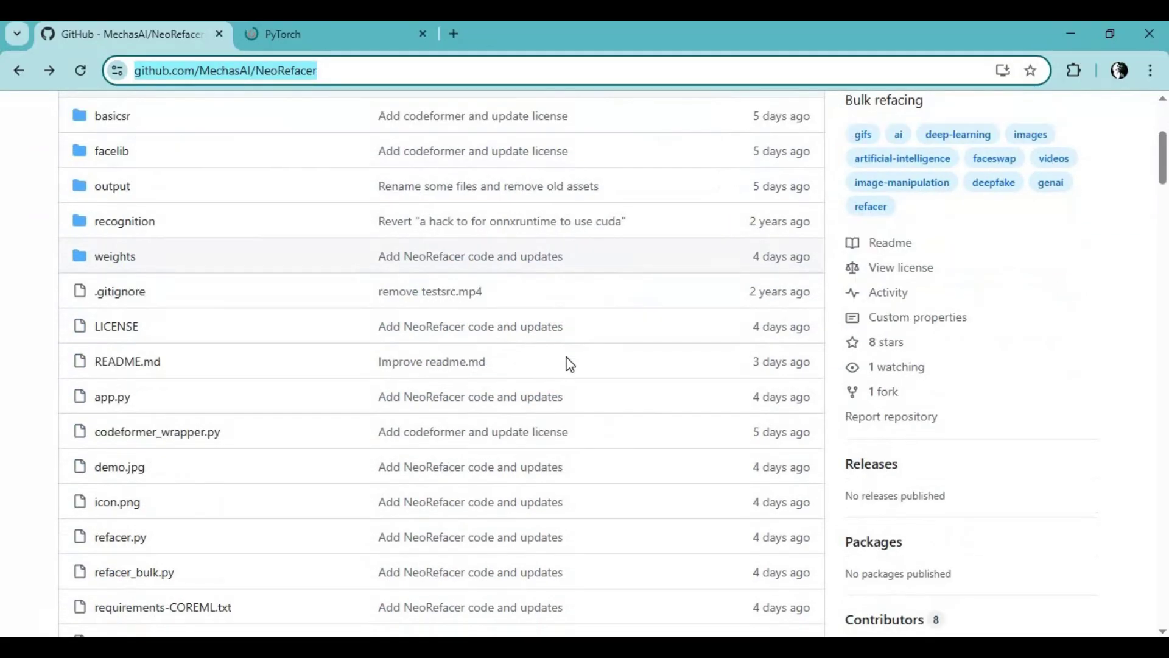
scroll(570, 363, "down", 8)
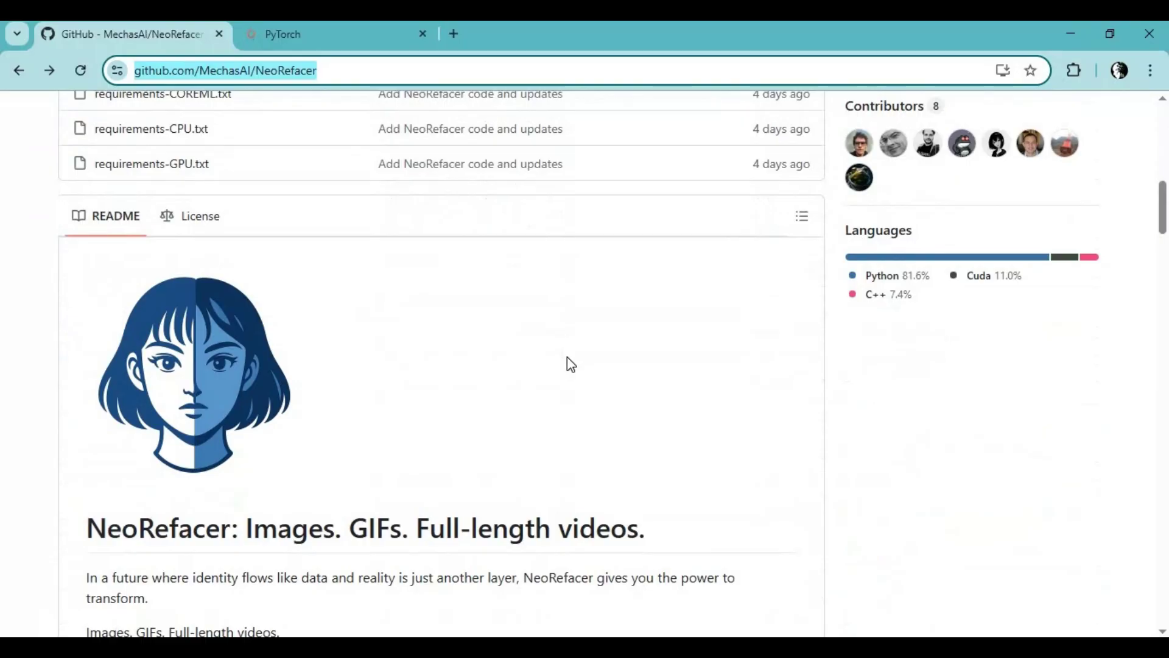
scroll(571, 364, "down", 7)
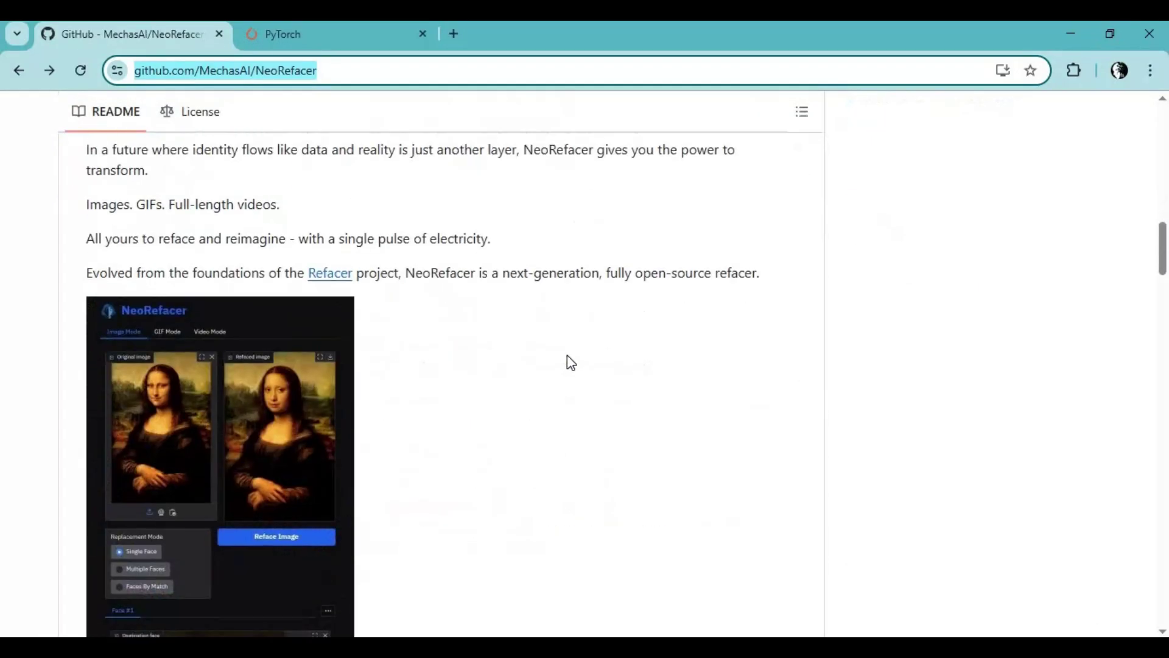
scroll(567, 356, "down", 8)
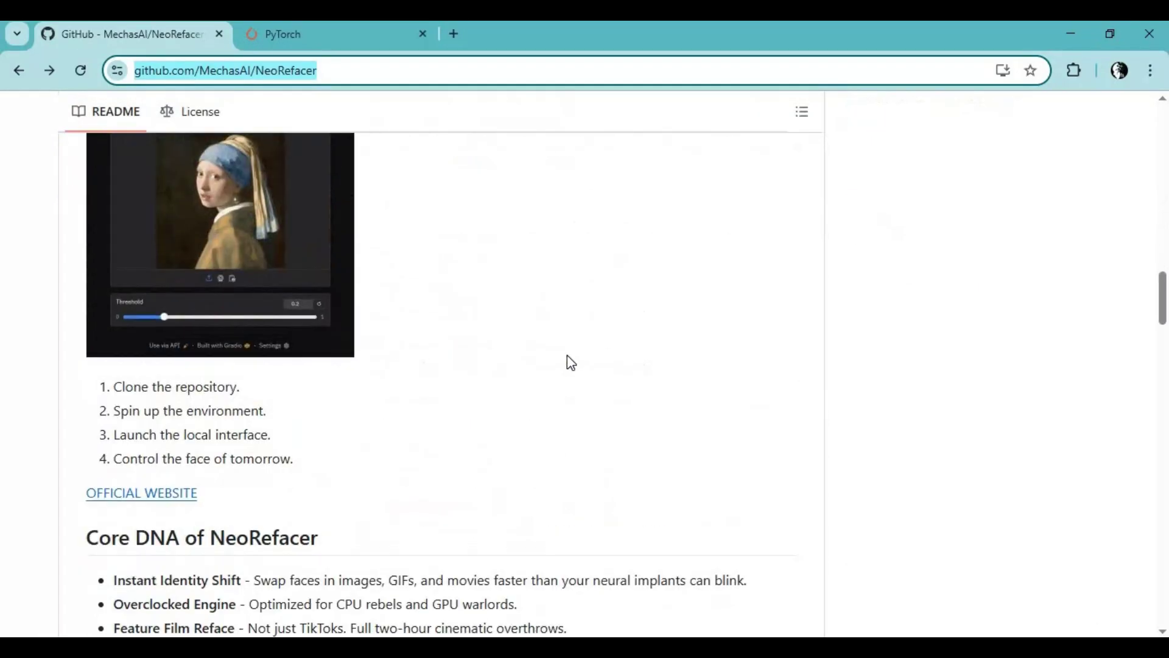
scroll(571, 362, "down", 5)
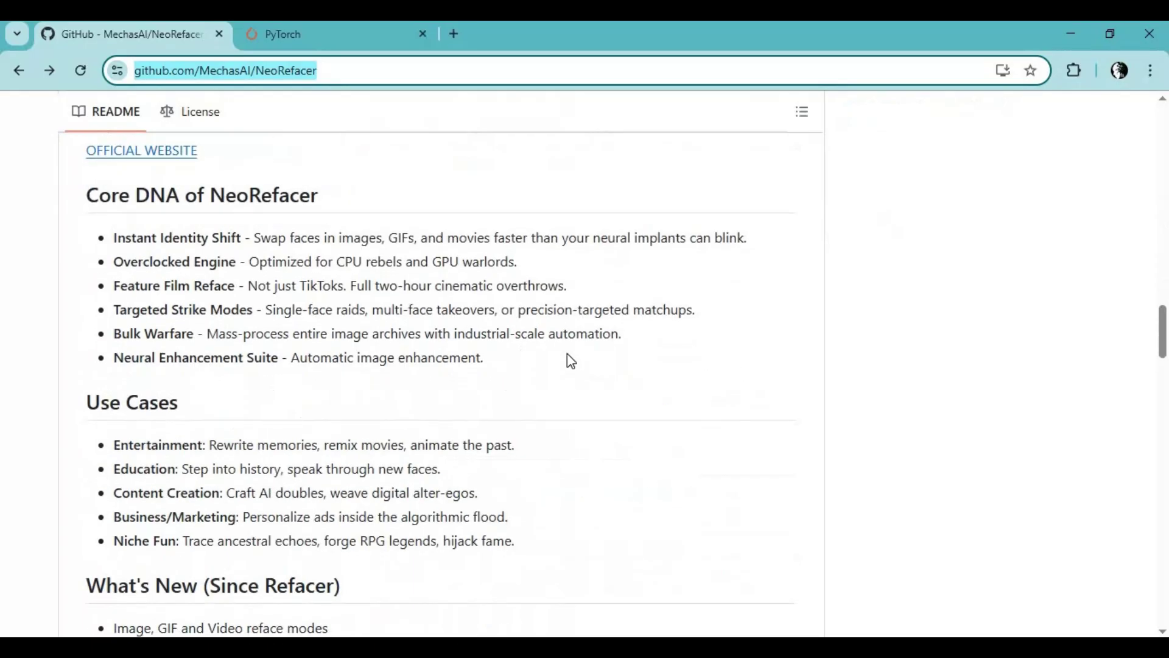
scroll(571, 362, "down", 12)
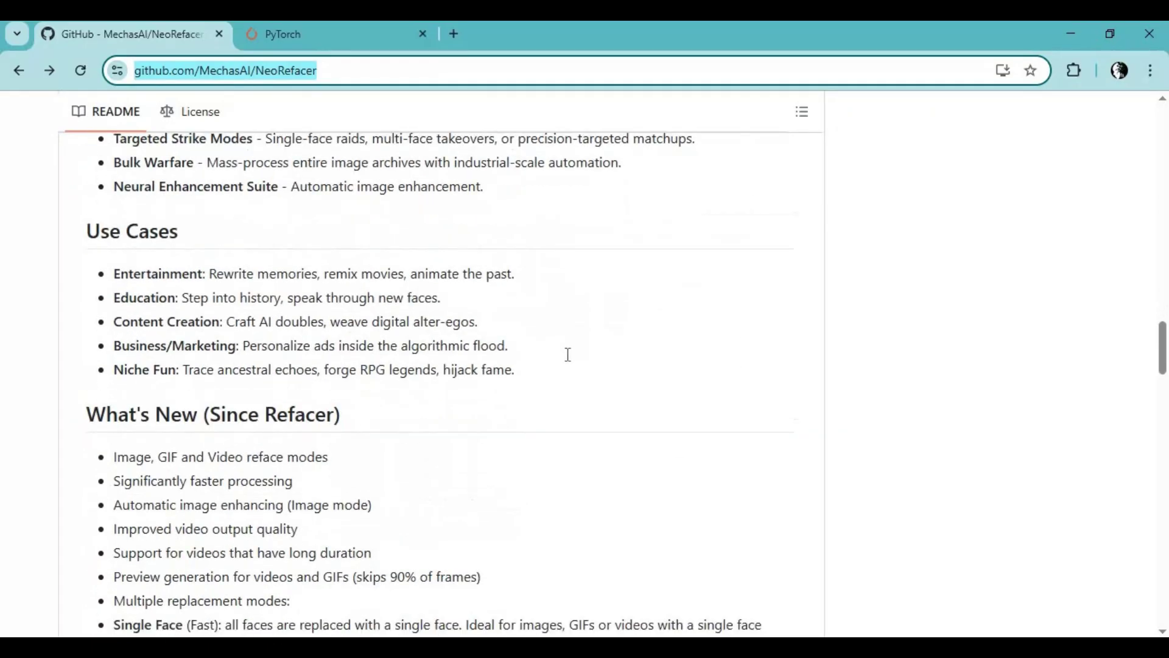
scroll(558, 355, "down", 4)
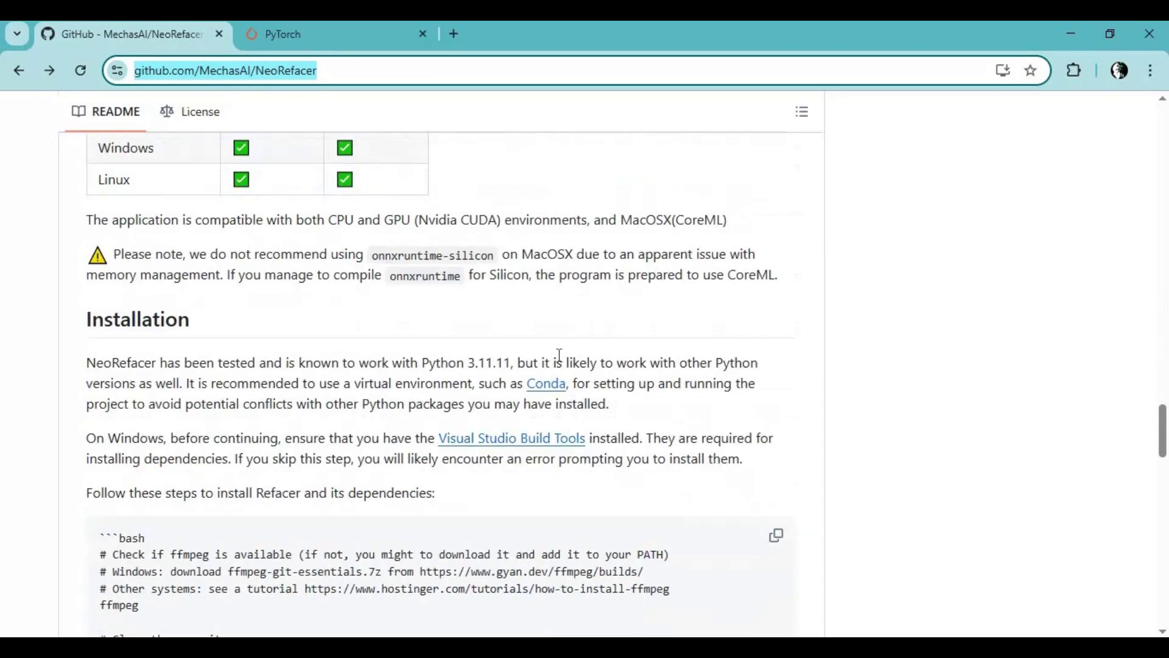
scroll(550, 348, "up", 2)
scroll(554, 354, "up", 1)
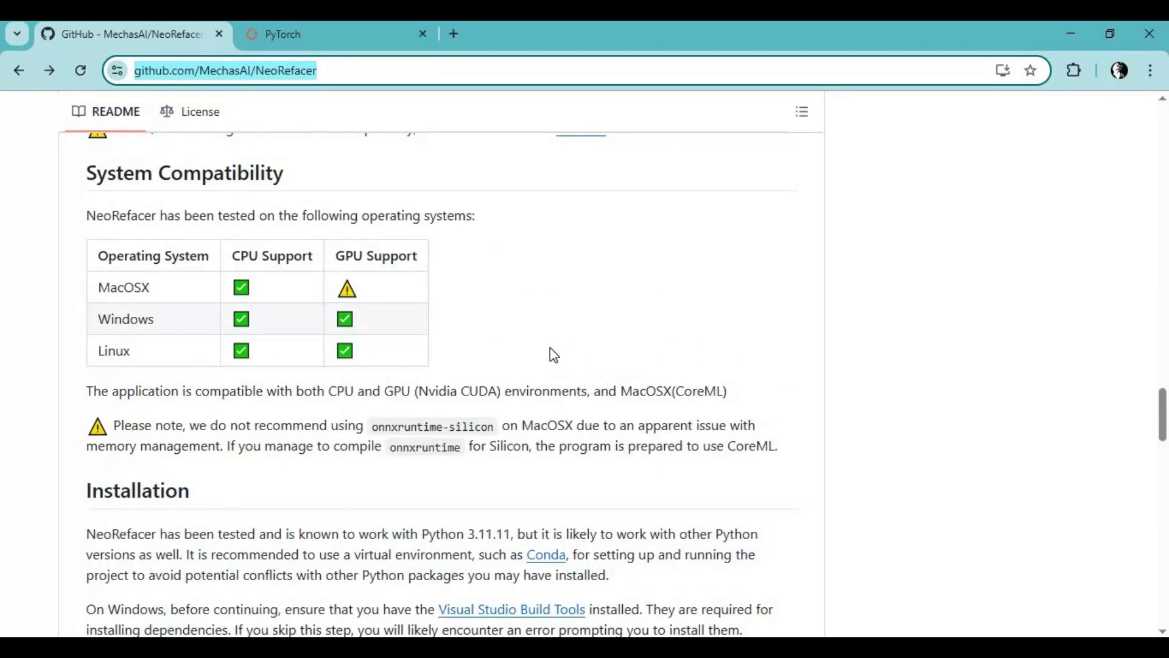
scroll(553, 352, "up", 18)
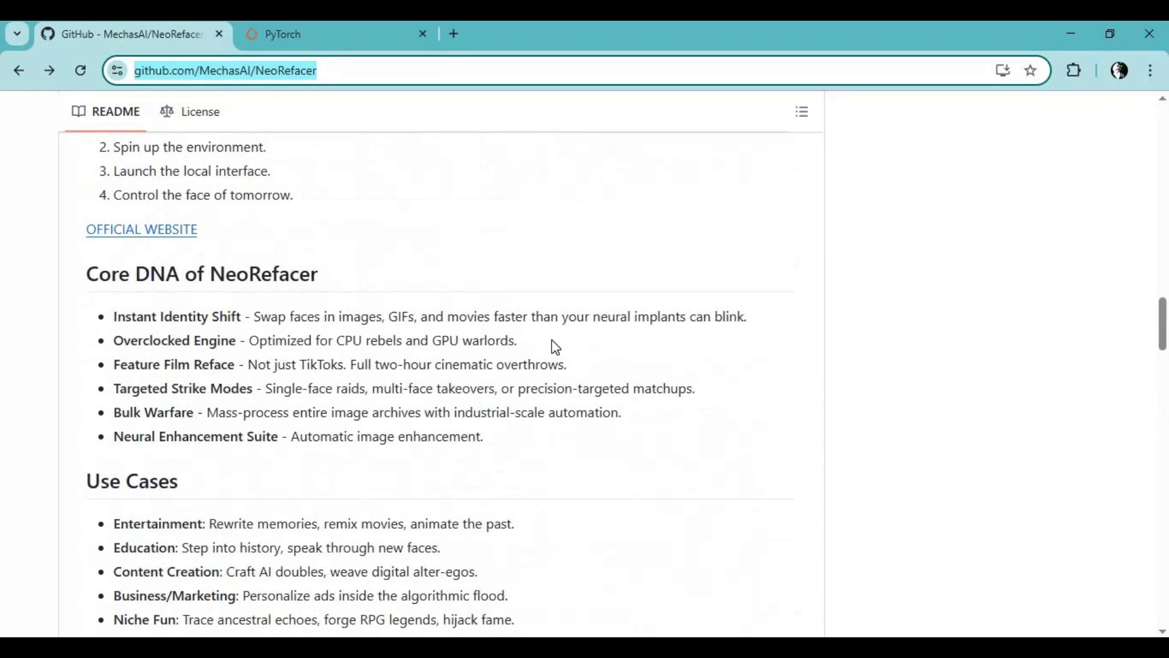
scroll(553, 350, "up", 10)
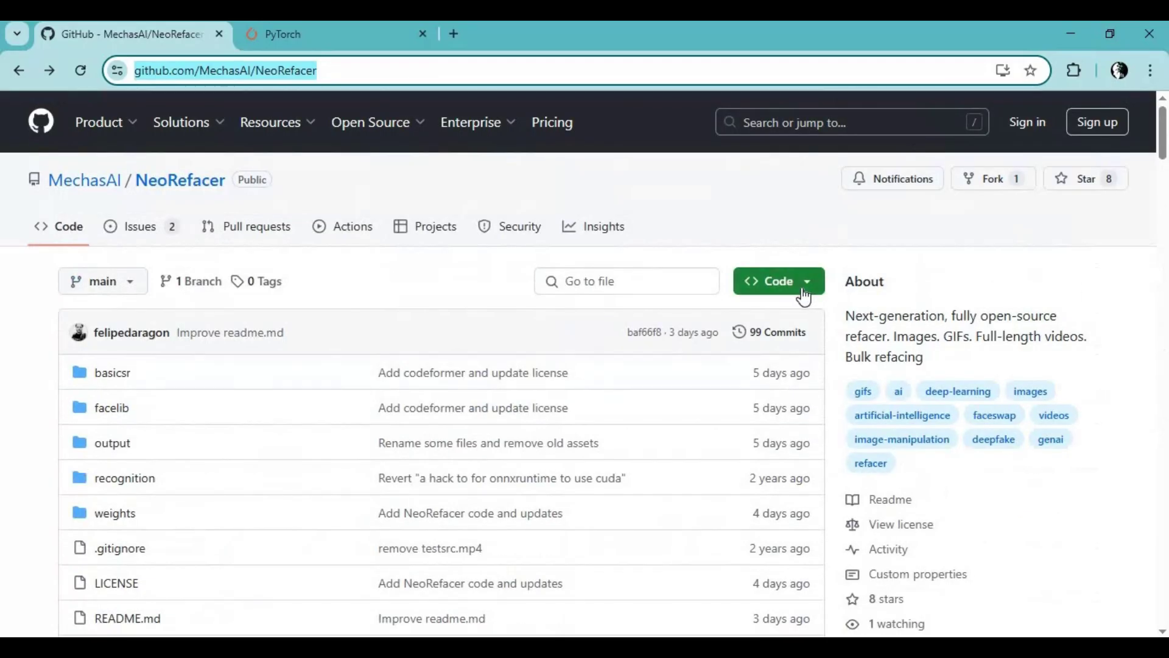
Download the NeoRefacer repository as a ZIP and extract NeoRefacer-main.zip in its current folder in File Explorer
left_click(797, 291)
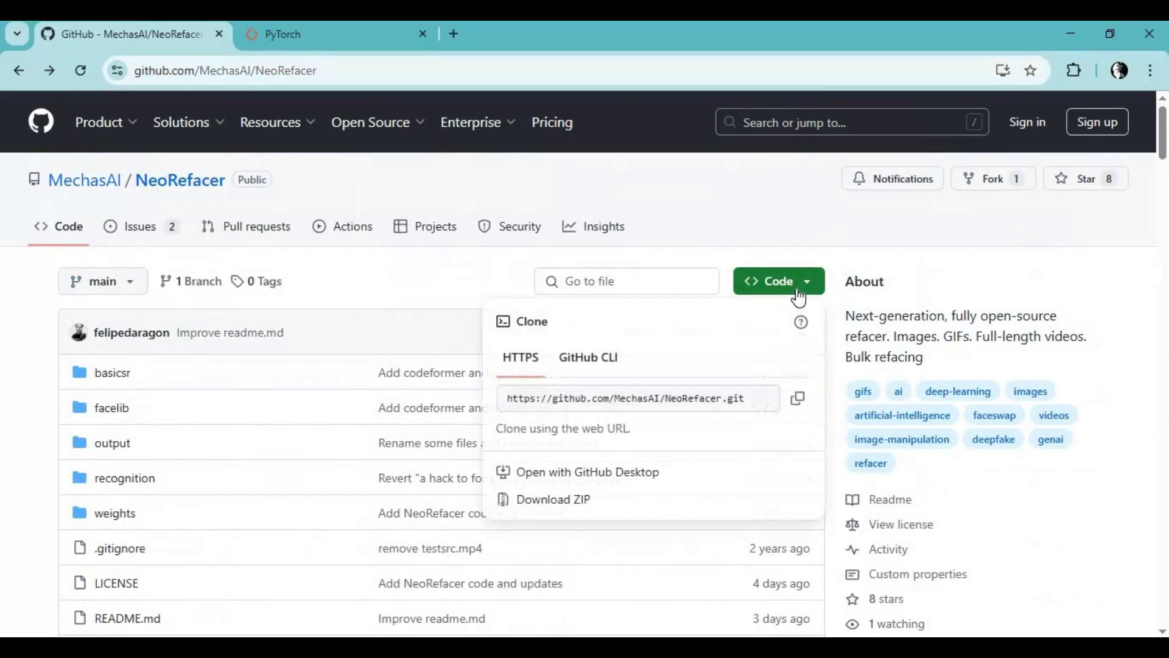
left_click(552, 500)
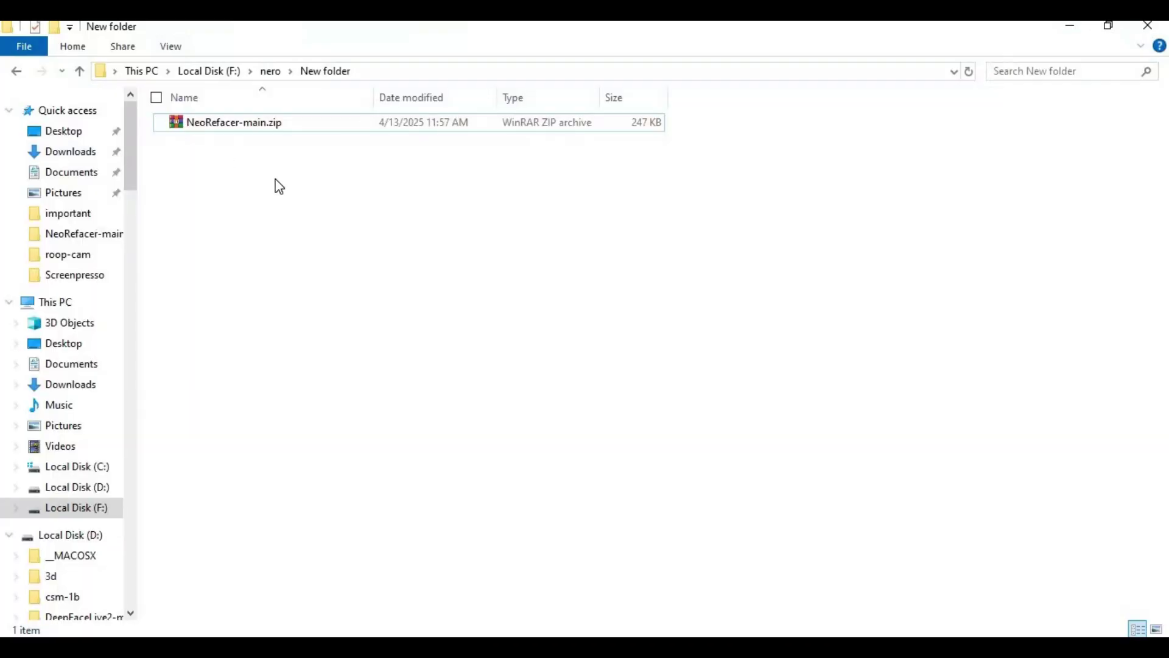
left_click(190, 127)
right_click(192, 129)
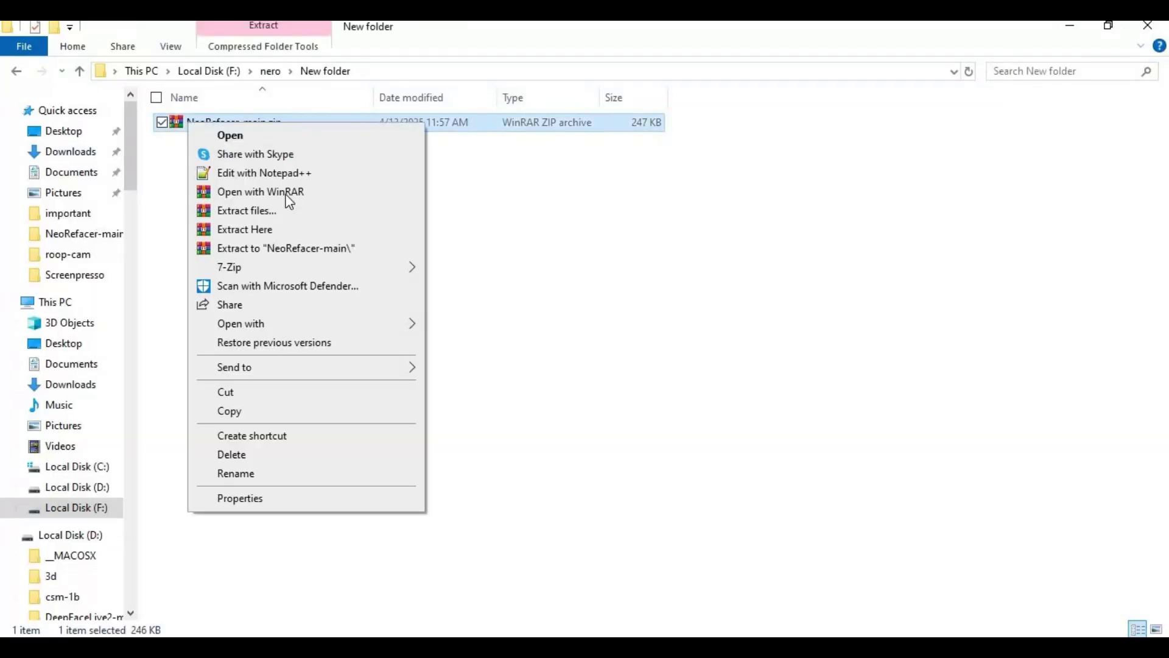
left_click(299, 228)
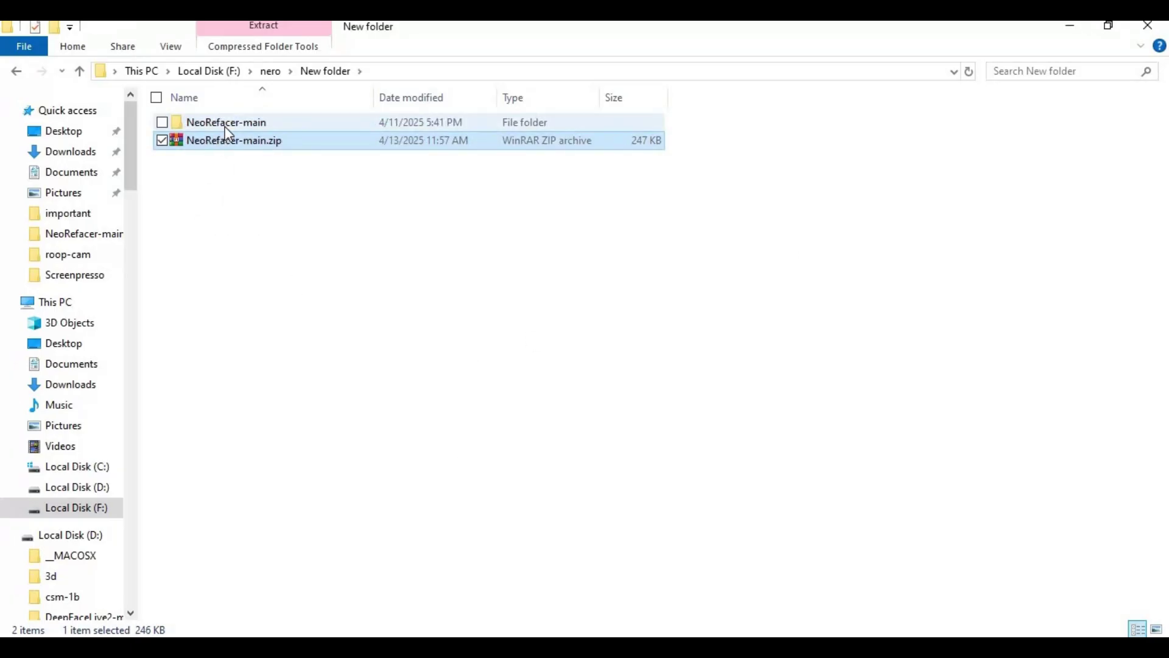
Open the extracted NeoRefacer-main folder and launch a Command Prompt from that location
double_click(224, 123)
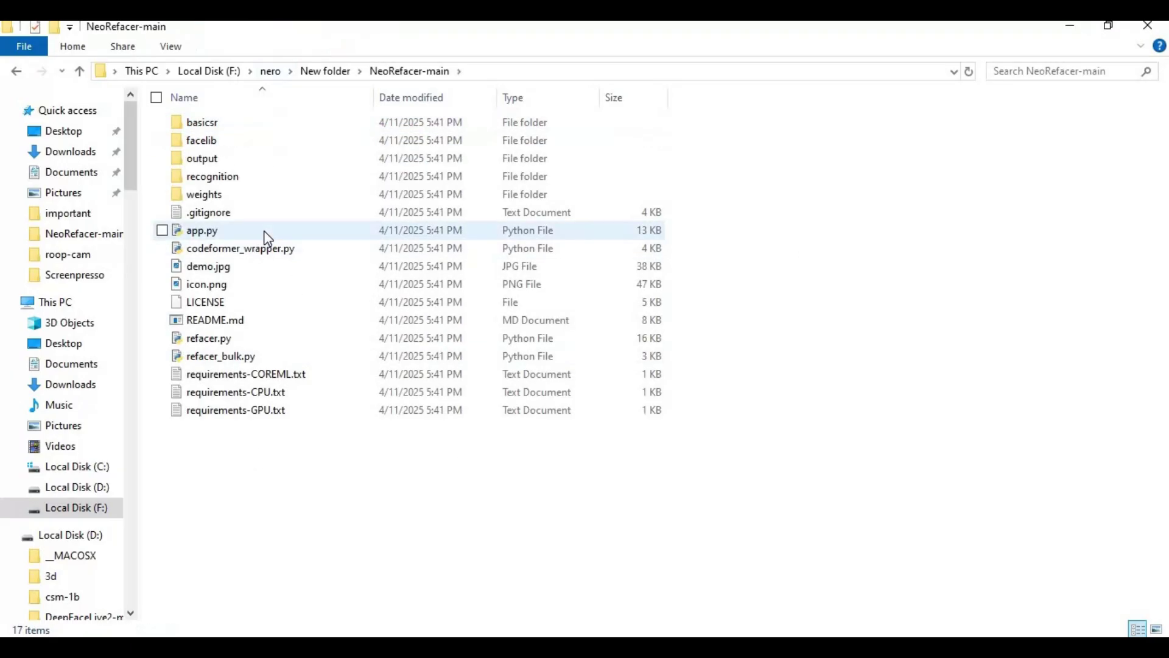
left_click(516, 72)
type("cmd")
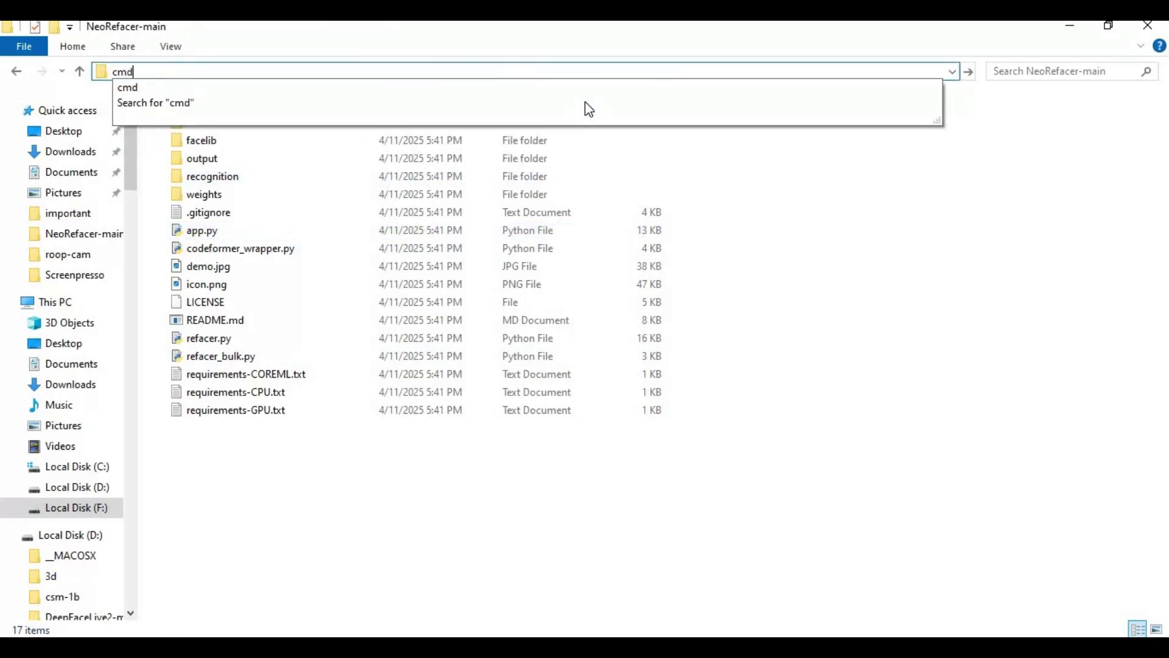
key("Return")
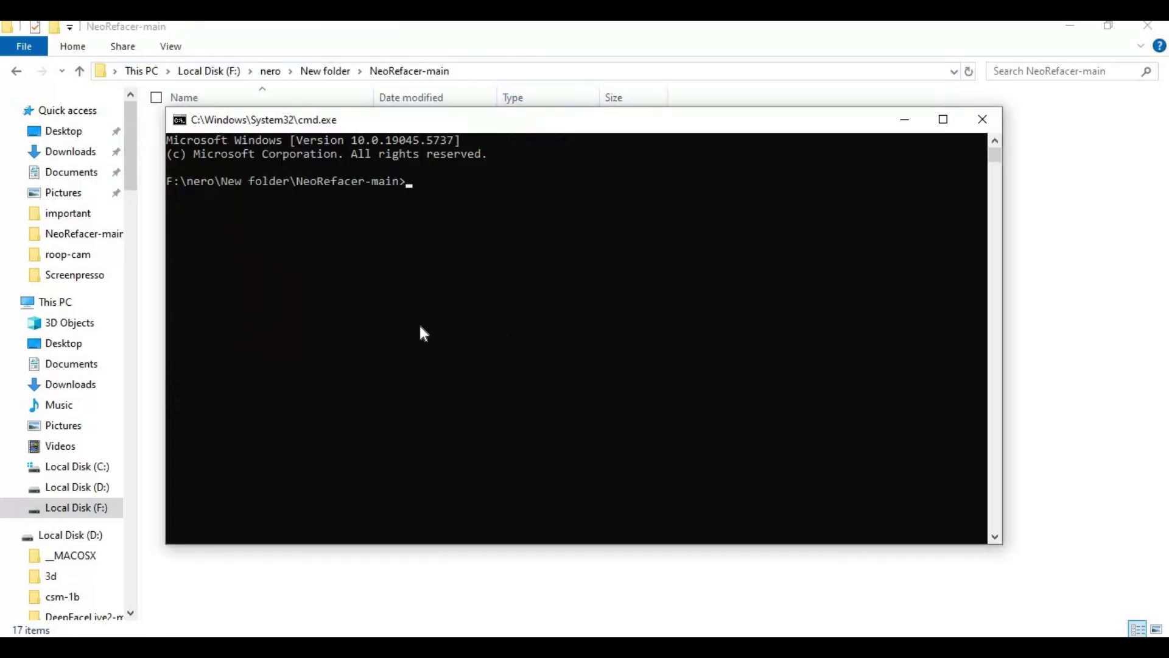
Create a Python 3.10 virtual environment named venv with "py -3.10 -m venv venv" and activate it with "venv\scripts\activate"
type("py -3.10 -m venv venv")
key("Return")
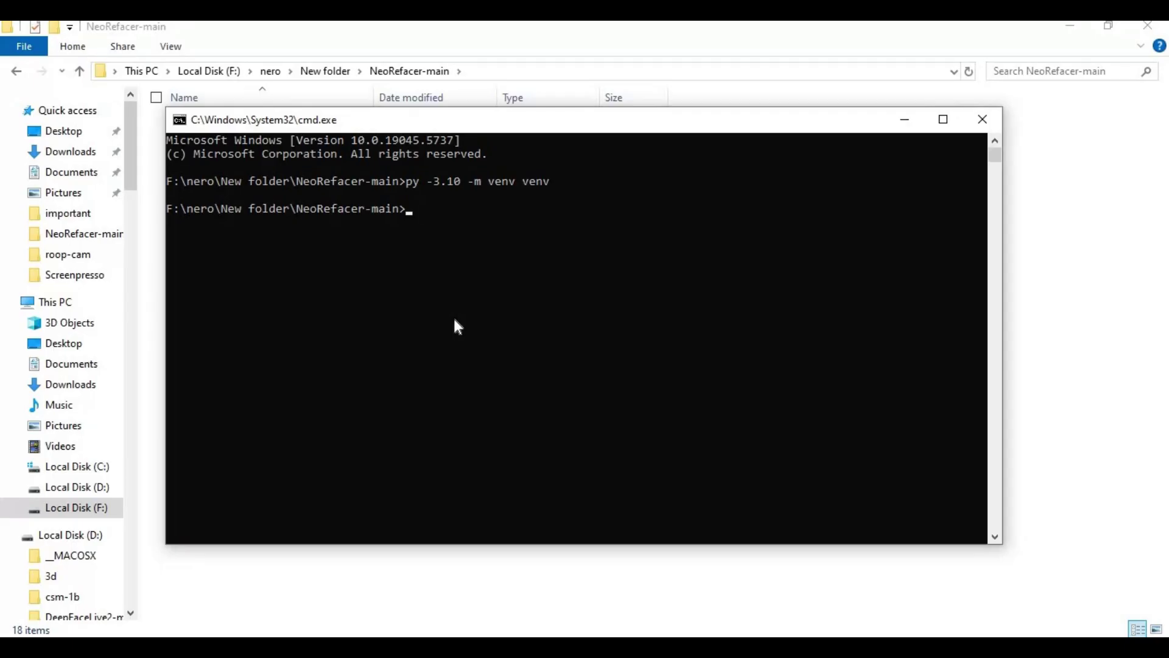
type("venv\\scripts\\activate")
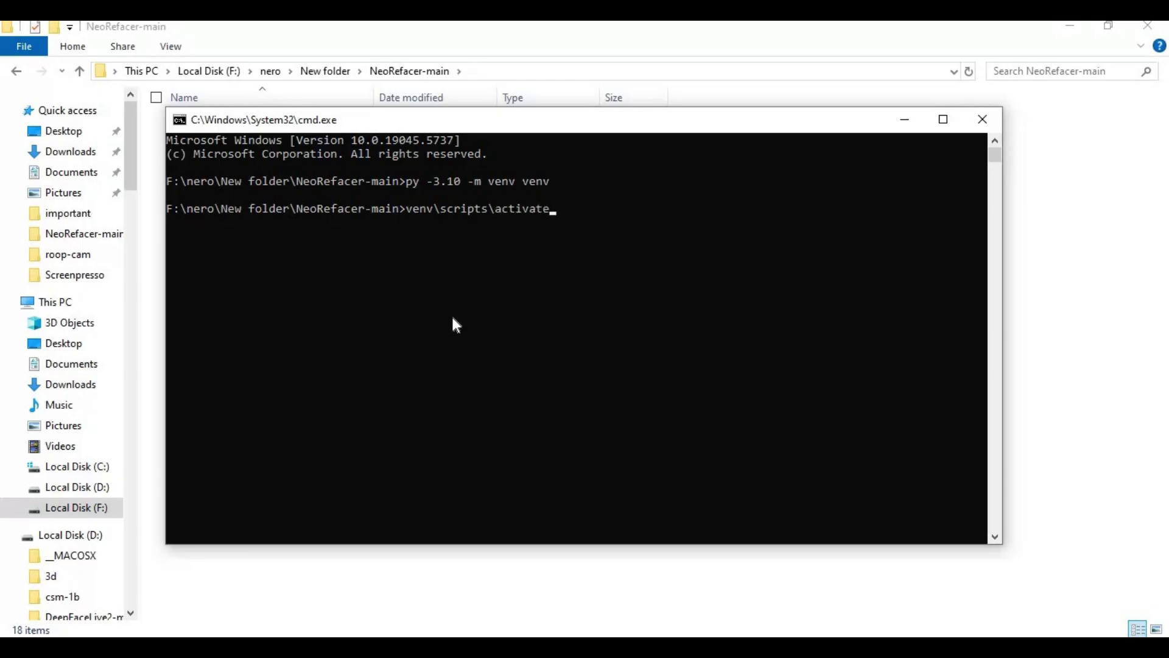
key("Return")
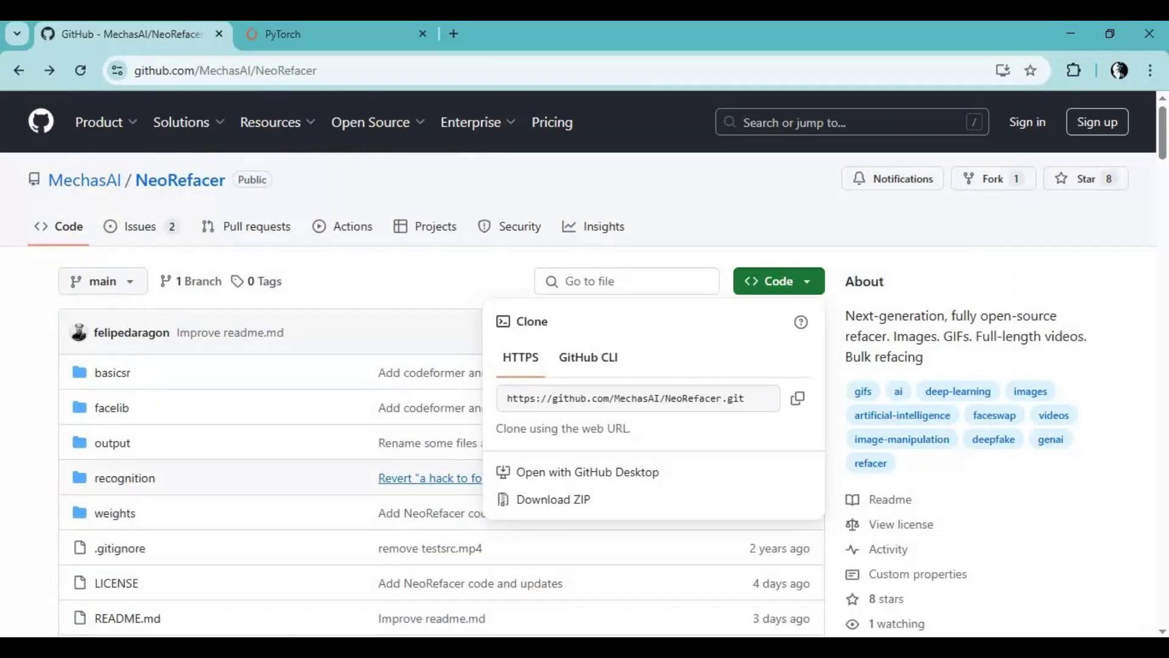
On the PyTorch website, choose CUDA 11.8 as the compute platform for the Stable, Windows, Pip and Python install command
left_click(301, 36)
left_click(221, 80)
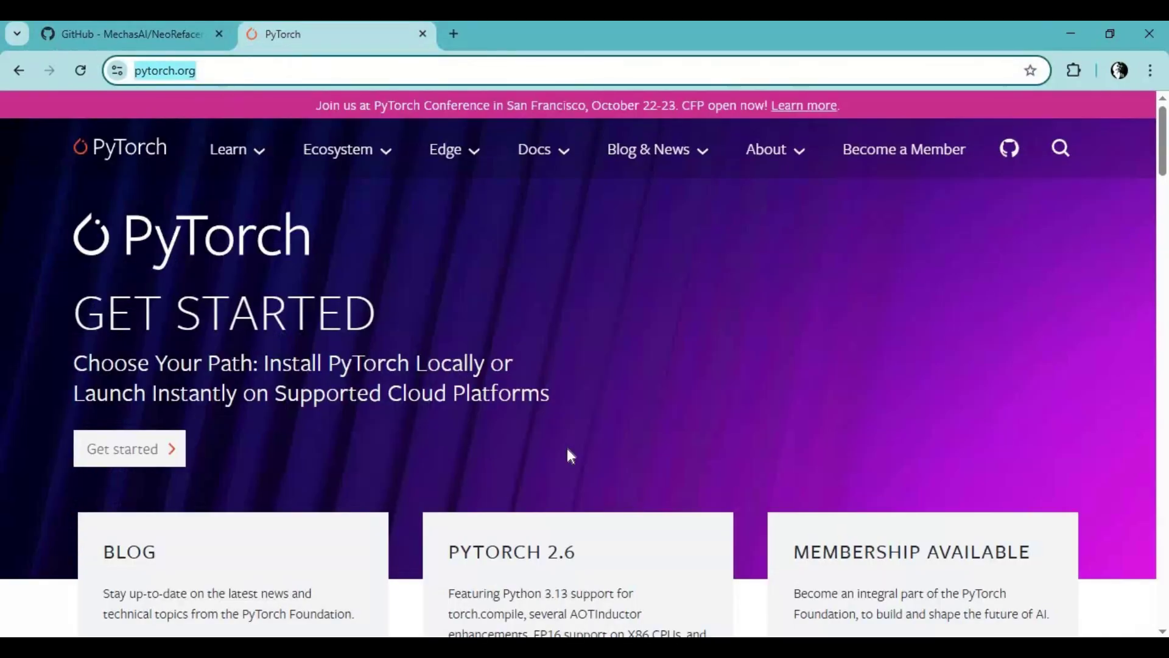
scroll(569, 454, "down", 15)
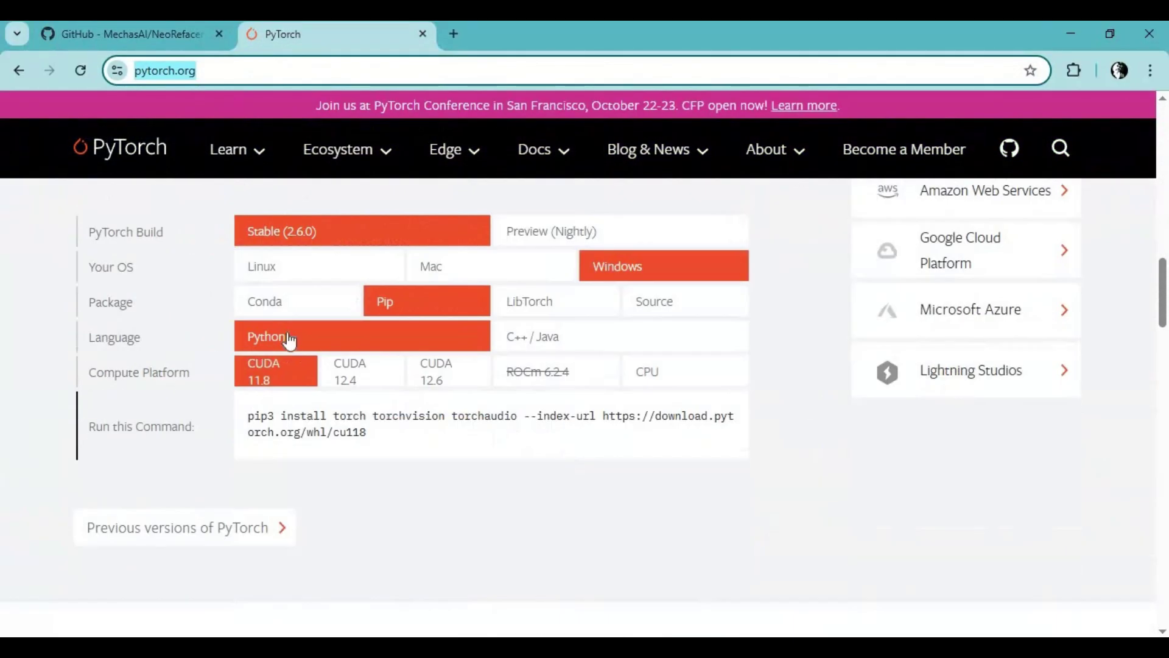
left_click(449, 378)
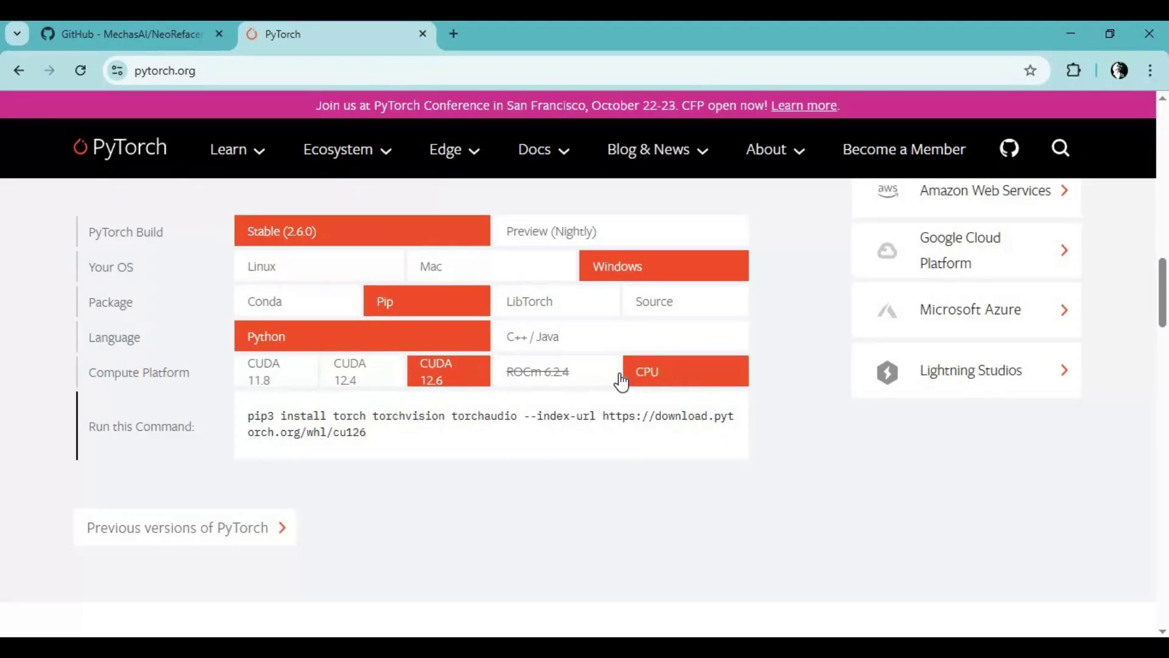
left_click(271, 389)
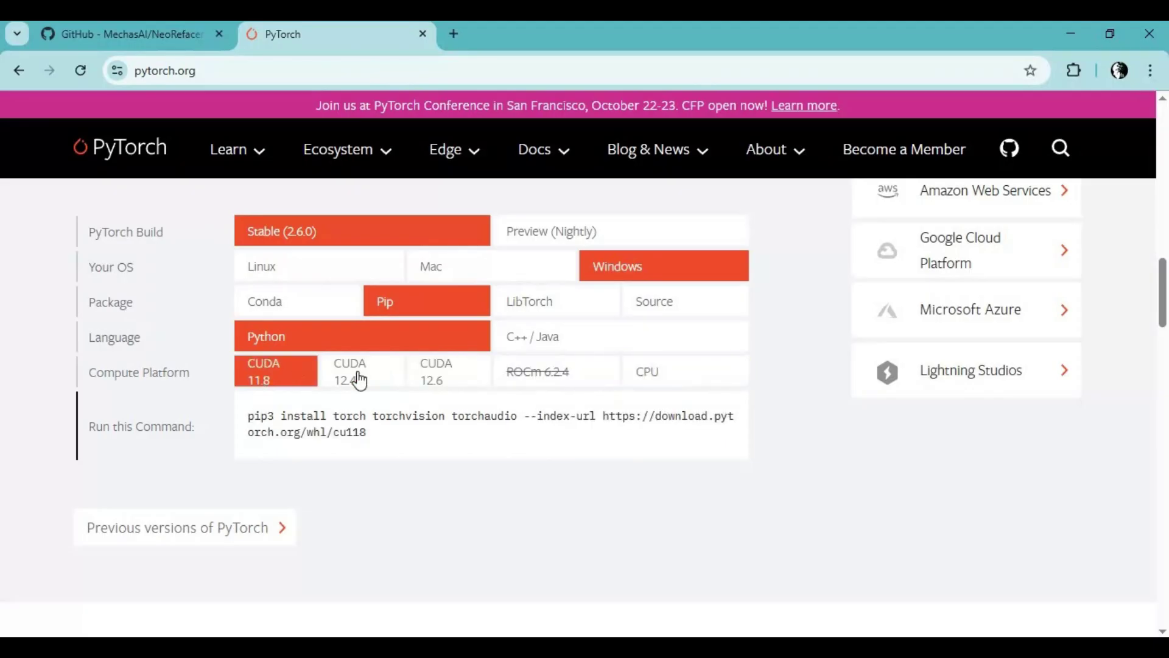
left_click(358, 379)
left_click(271, 374)
Switch to the Command Prompt and check the installed CUDA compiler version with "nvcc --version"
mouse_move(520, 649)
left_click(519, 578)
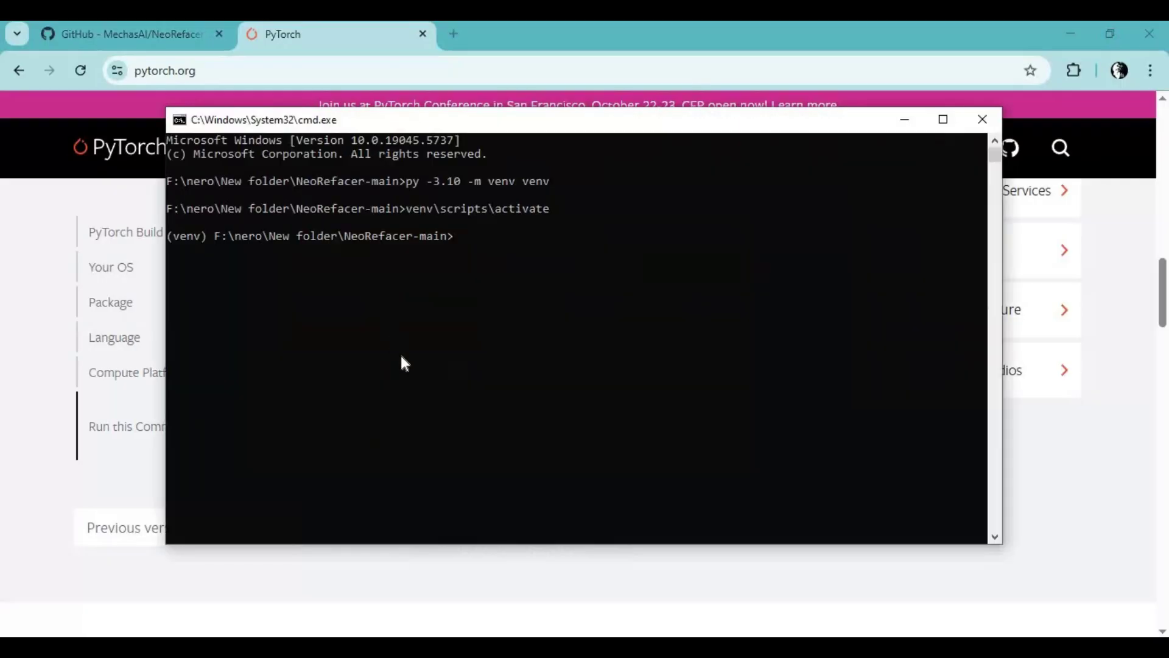
type("nvcc --version")
key("Return")
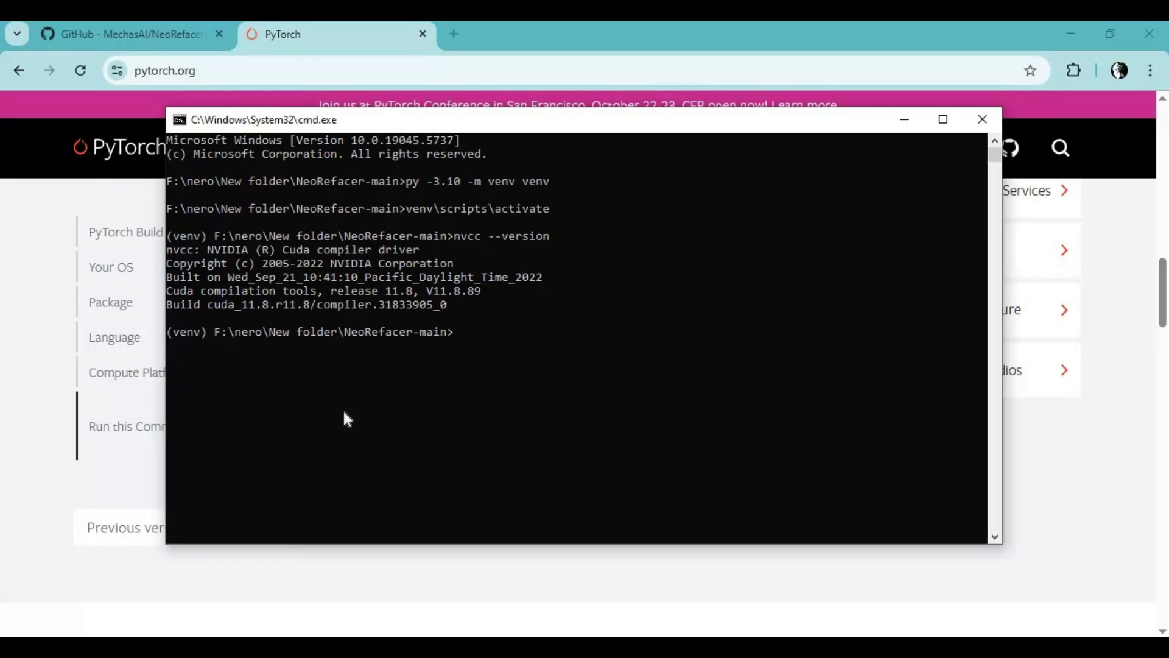
Copy the CUDA 11.8 pip3 install command from the PyTorch website and run it in the activated Command Prompt environment
left_click(386, 559)
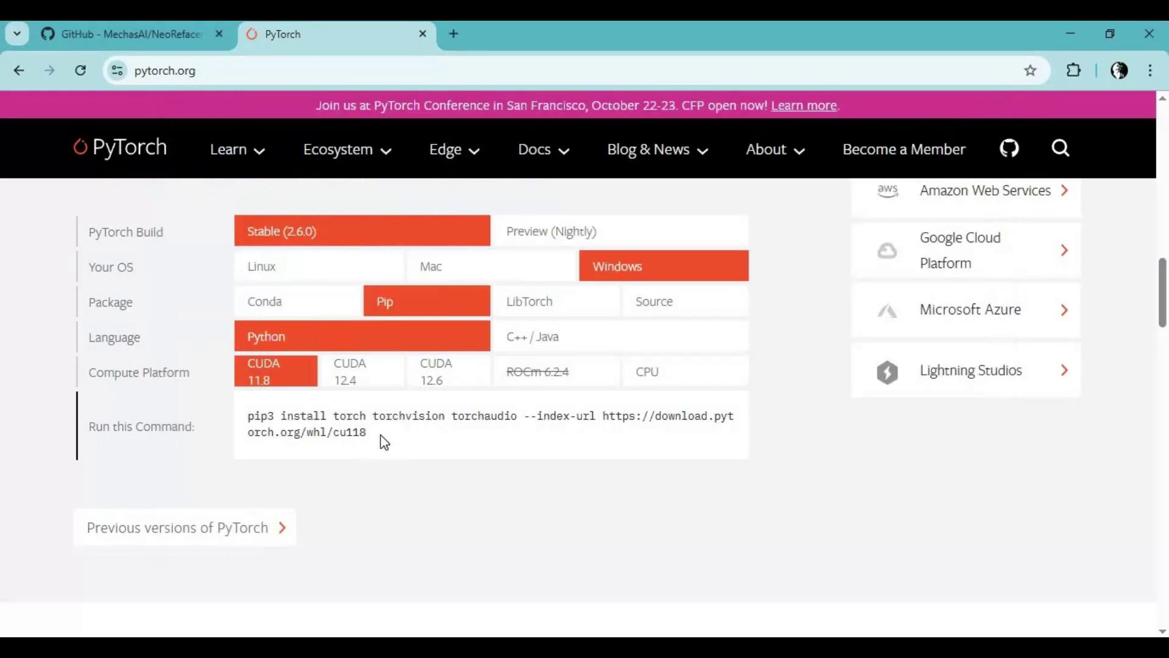
left_click_drag(390, 437, 208, 421)
left_click_drag(367, 434, 246, 415)
key("ctrl+c")
right_click(313, 427)
left_click(341, 437)
mouse_move(518, 648)
left_click(518, 579)
key("ctrl+v")
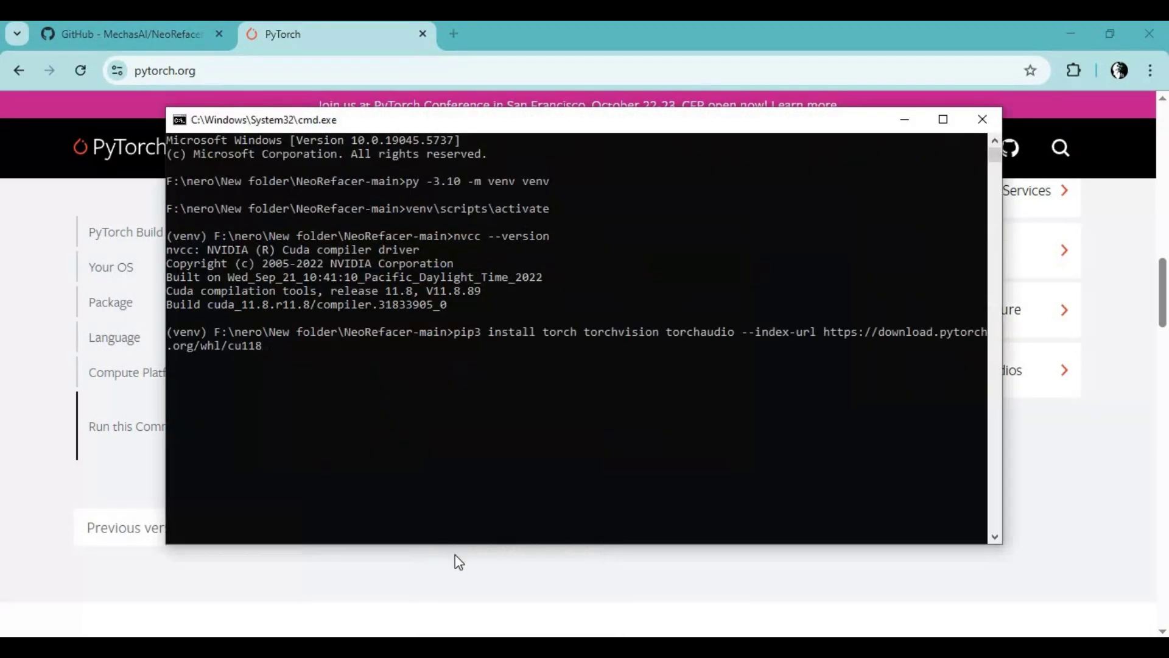
key("Return")
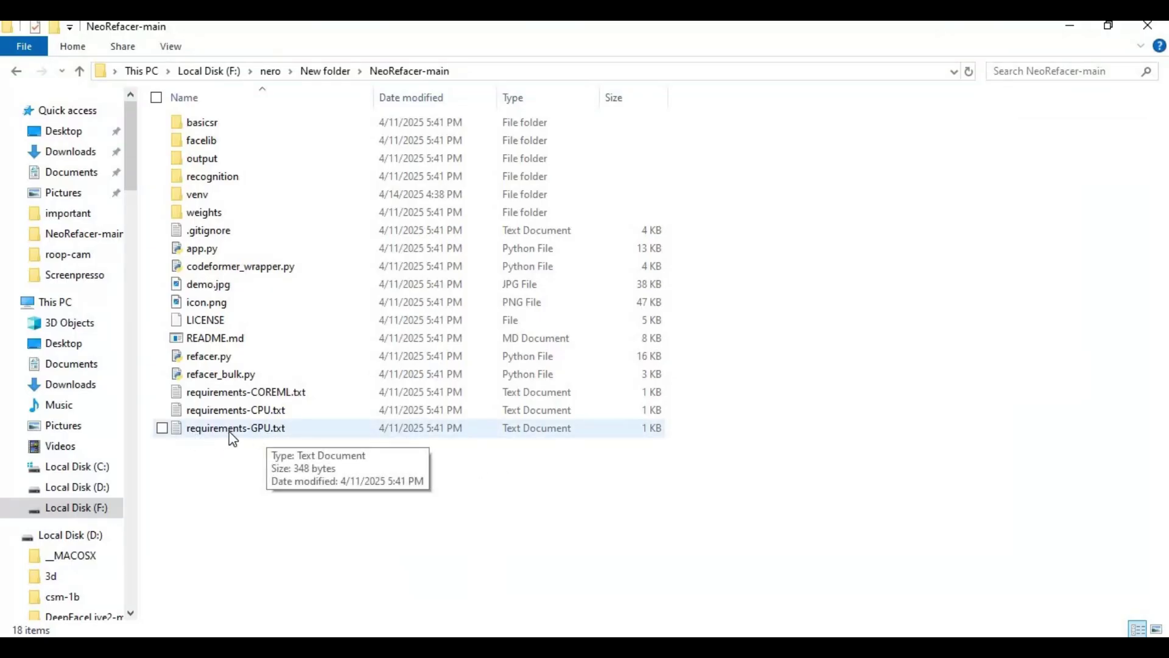
Open requirements-GPU.txt from the NeoRefacer-main folder and delete the torch and torchvision lines, leaving no blank line
double_click(232, 434)
scroll(385, 477, "down", 2)
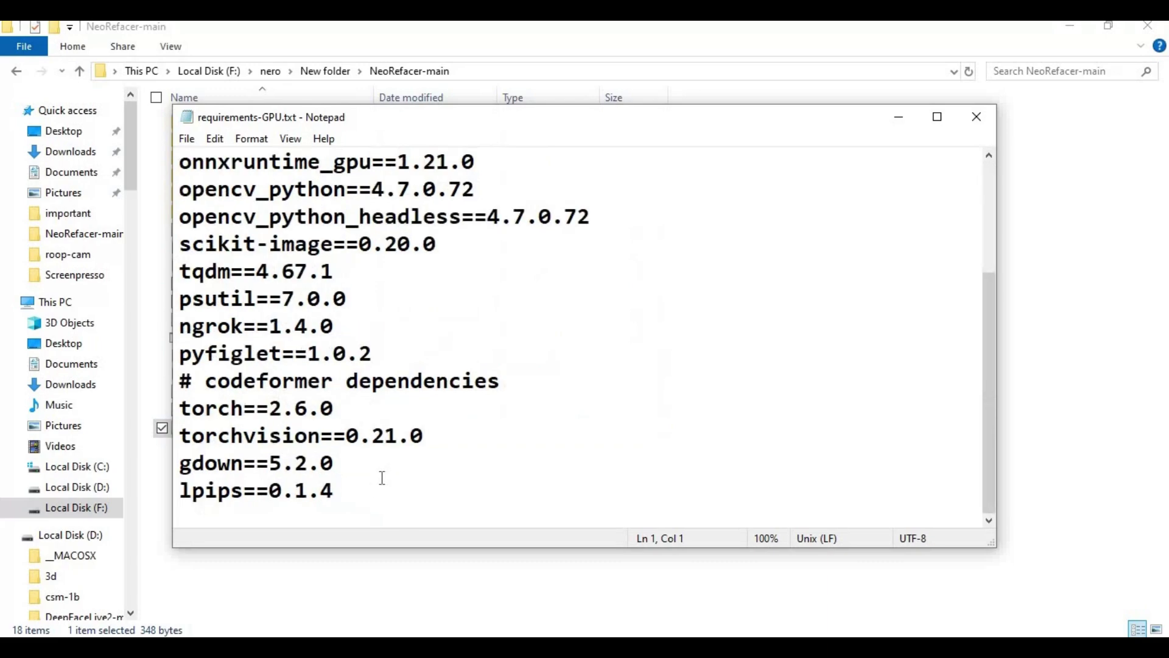
left_click_drag(426, 438, 152, 407)
key("BackSpace")
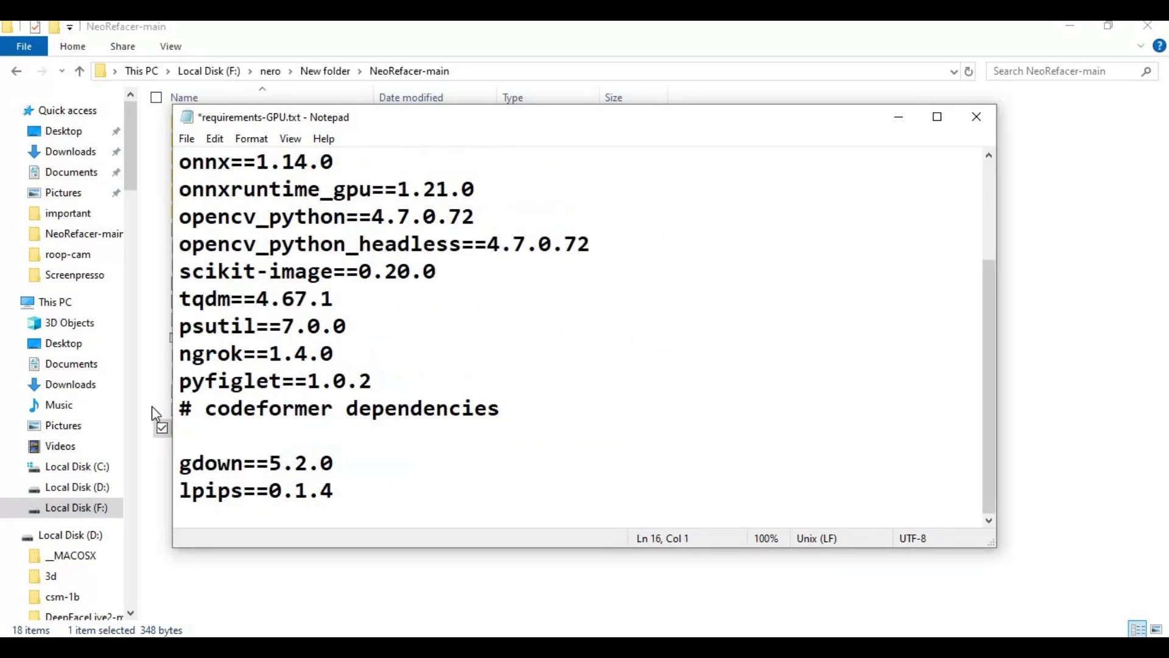
key("BackSpace")
Set the onnxruntime_gpu version in requirements-GPU.txt to 1.14.1
scroll(341, 341, "up", 1)
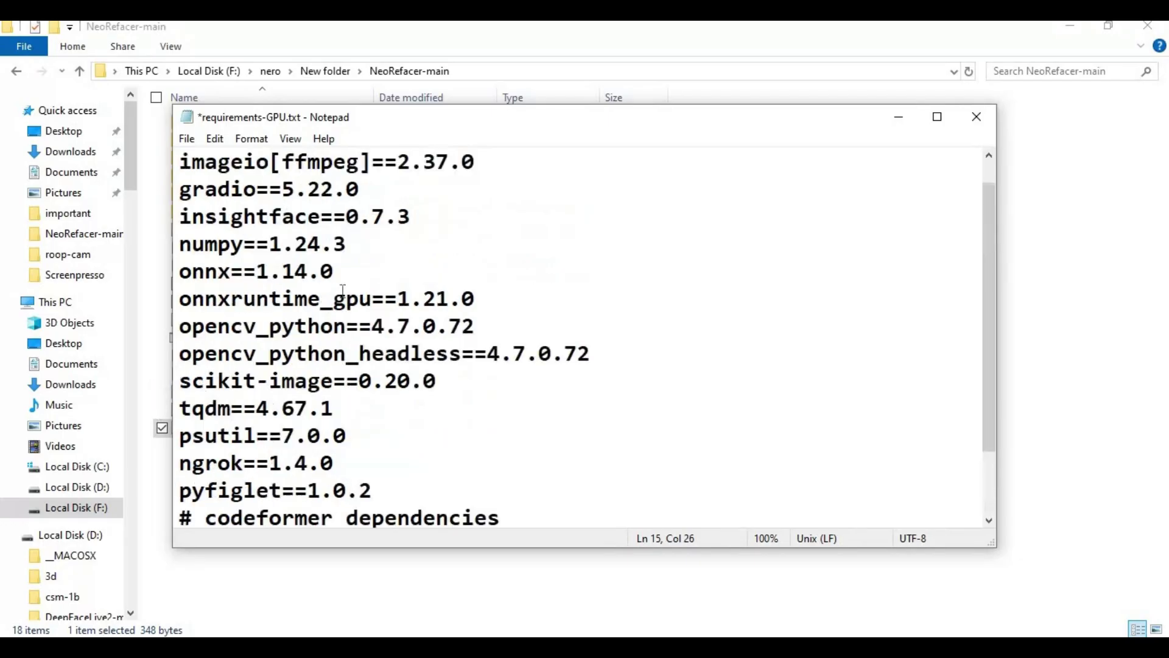
left_click_drag(498, 301, 180, 305)
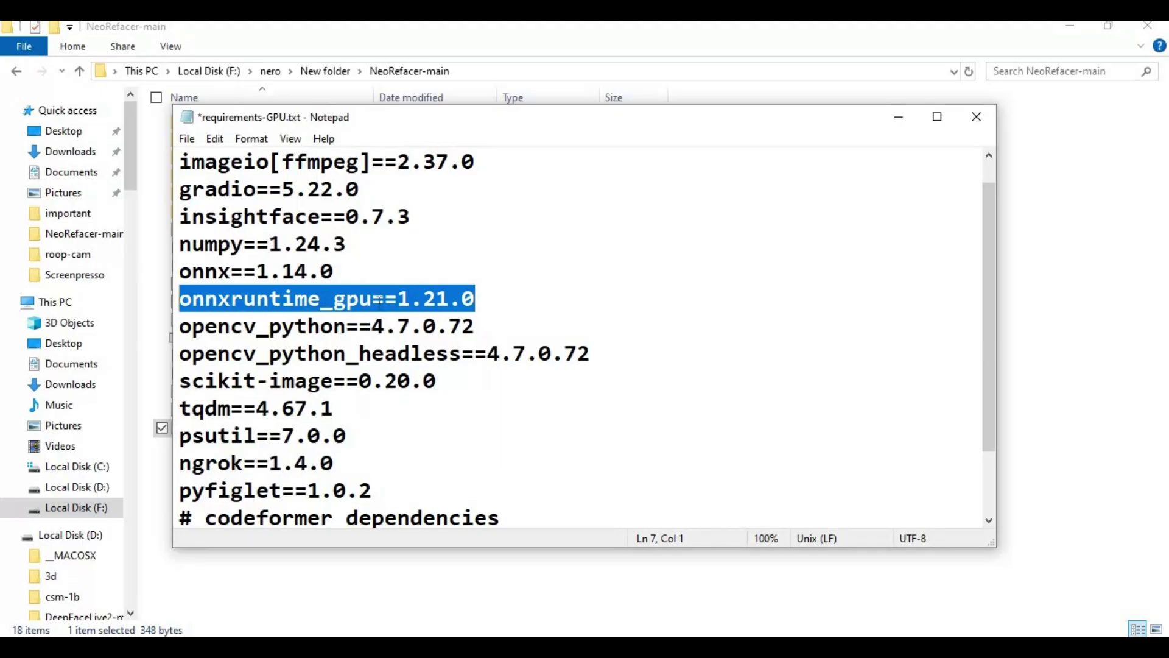
left_click(439, 299)
left_click_drag(452, 300, 424, 300)
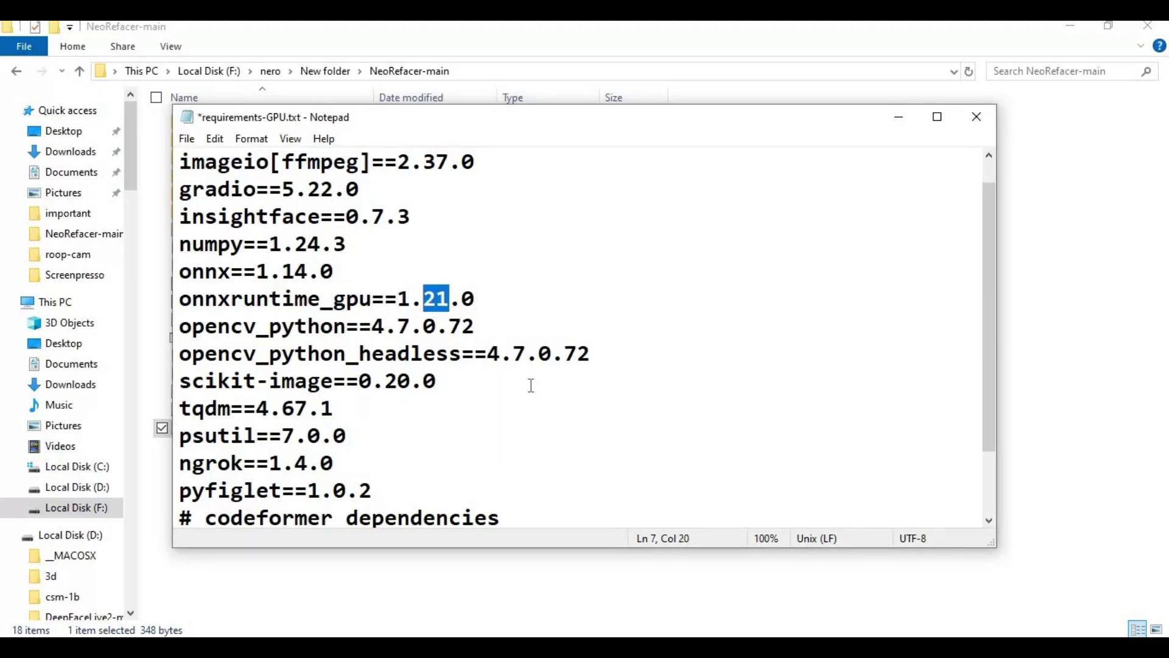
type("14")
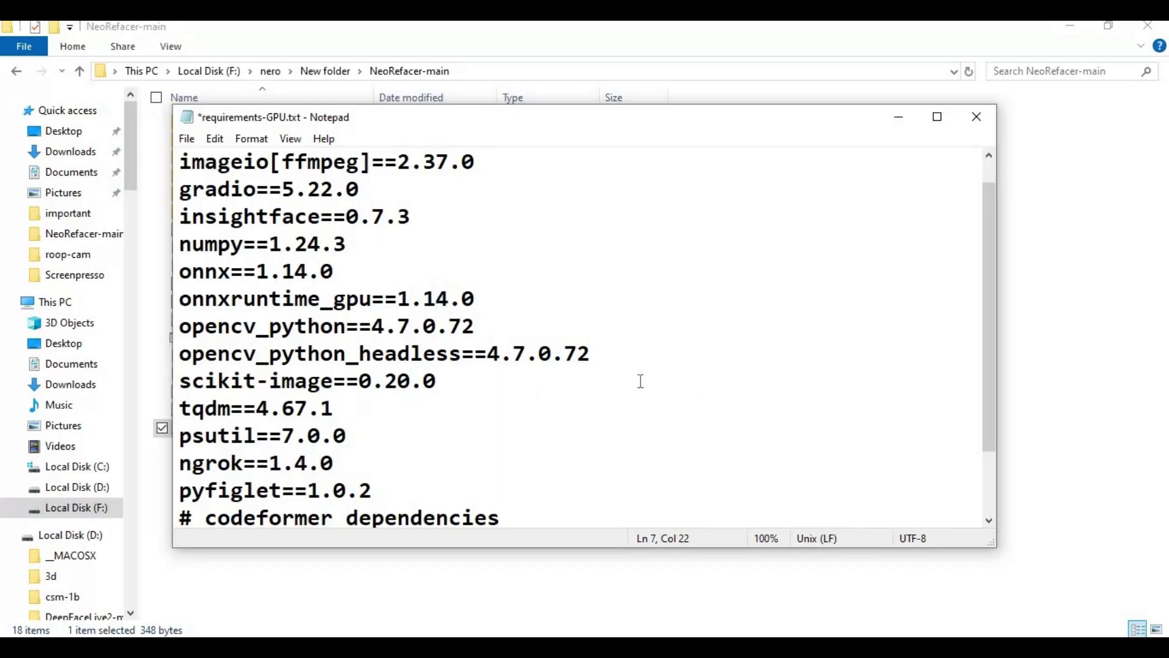
left_click(530, 300)
key("BackSpace")
type("1")
Save requirements-GPU.txt, check its insightface entry and close the file
scroll(193, 196, "up", 1)
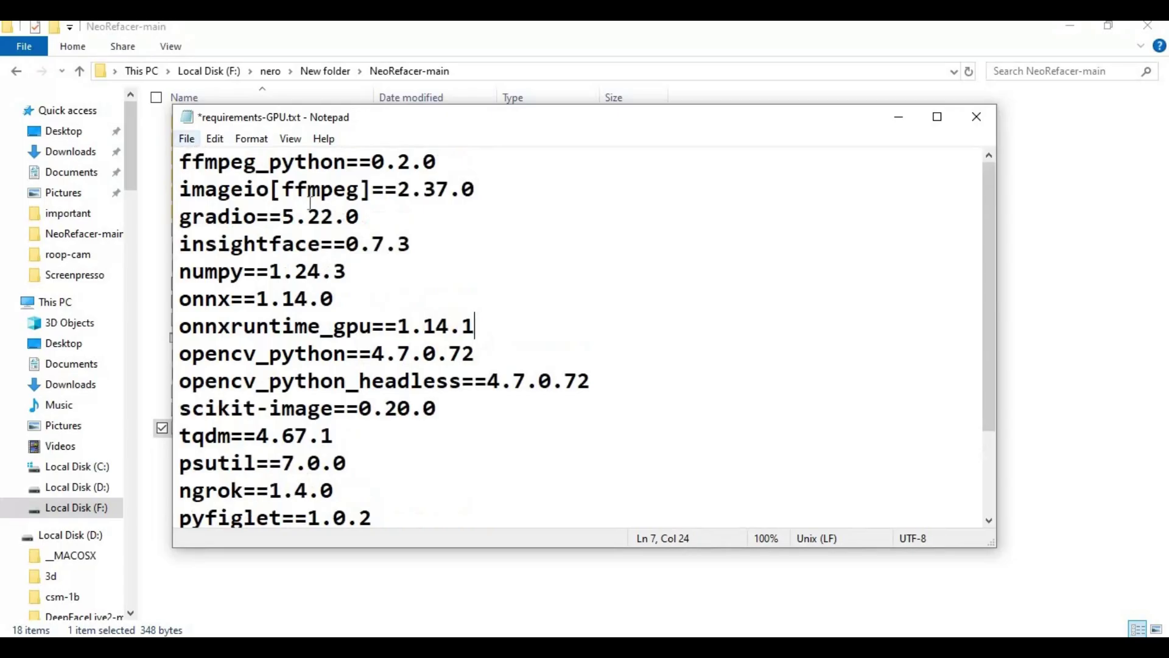
left_click(186, 140)
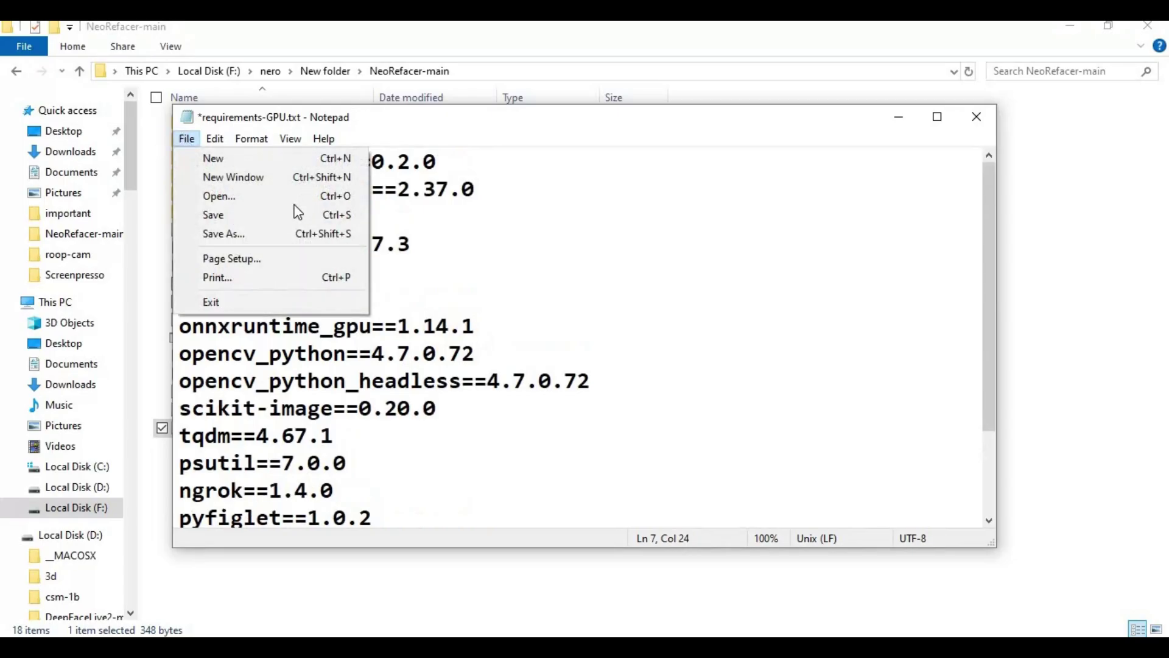
left_click(274, 217)
left_click(491, 252)
left_click_drag(419, 244, 140, 232)
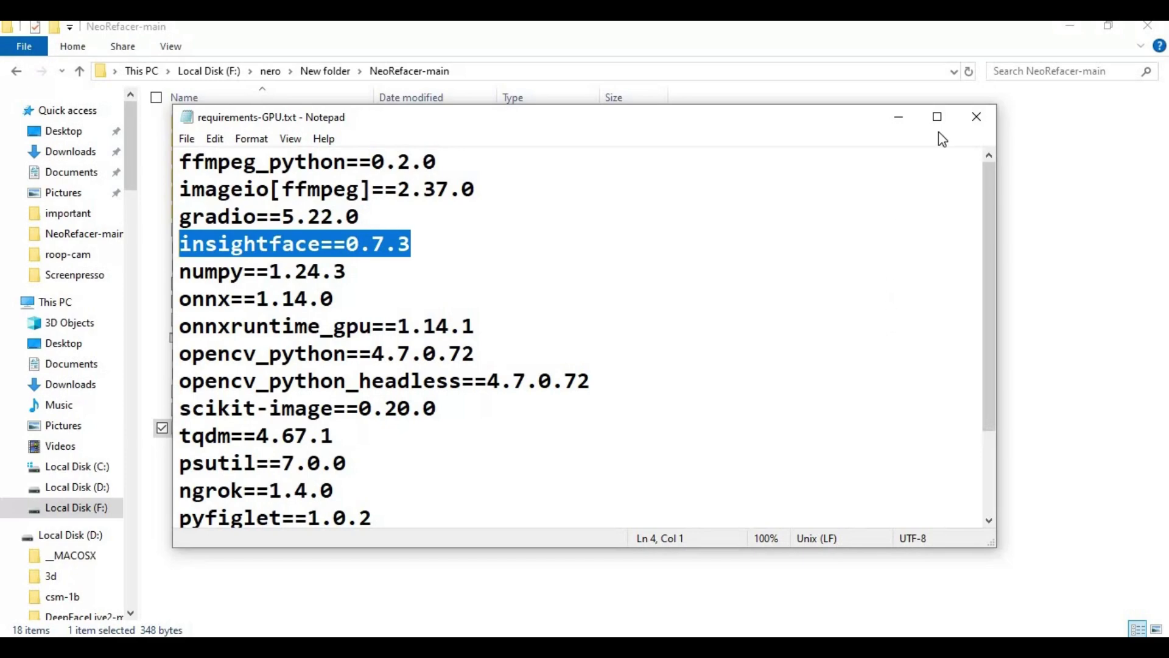
left_click(978, 122)
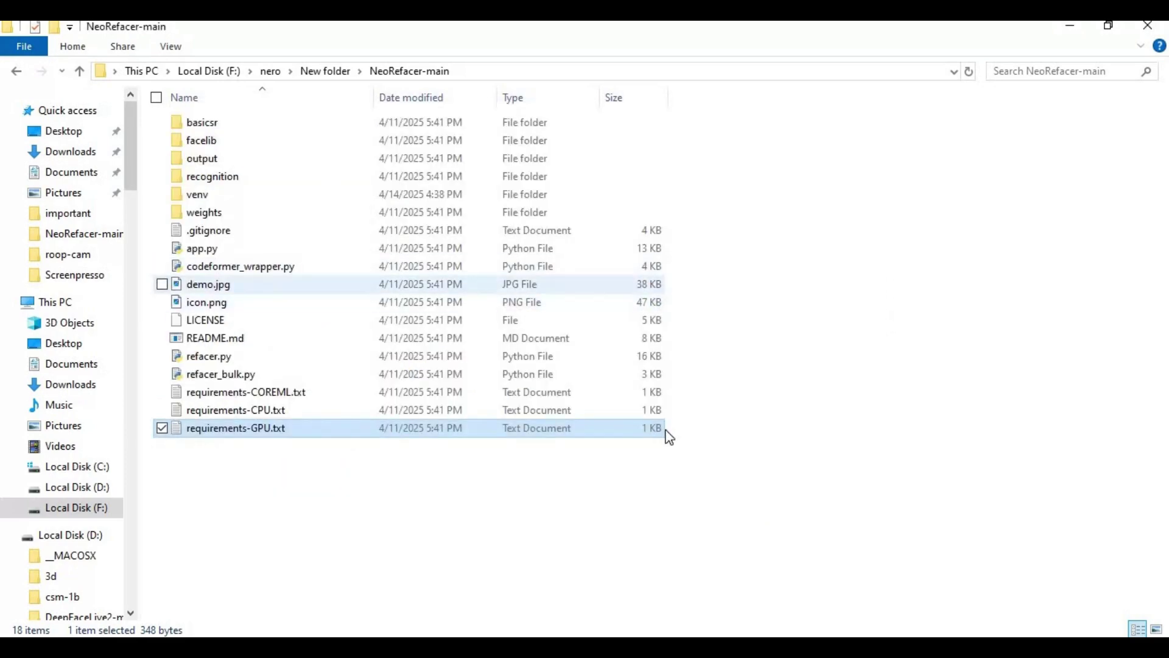
Install the GPU dependencies in the Command Prompt with "pip install -r requirements-GPU.txt"
key("alt+Tab")
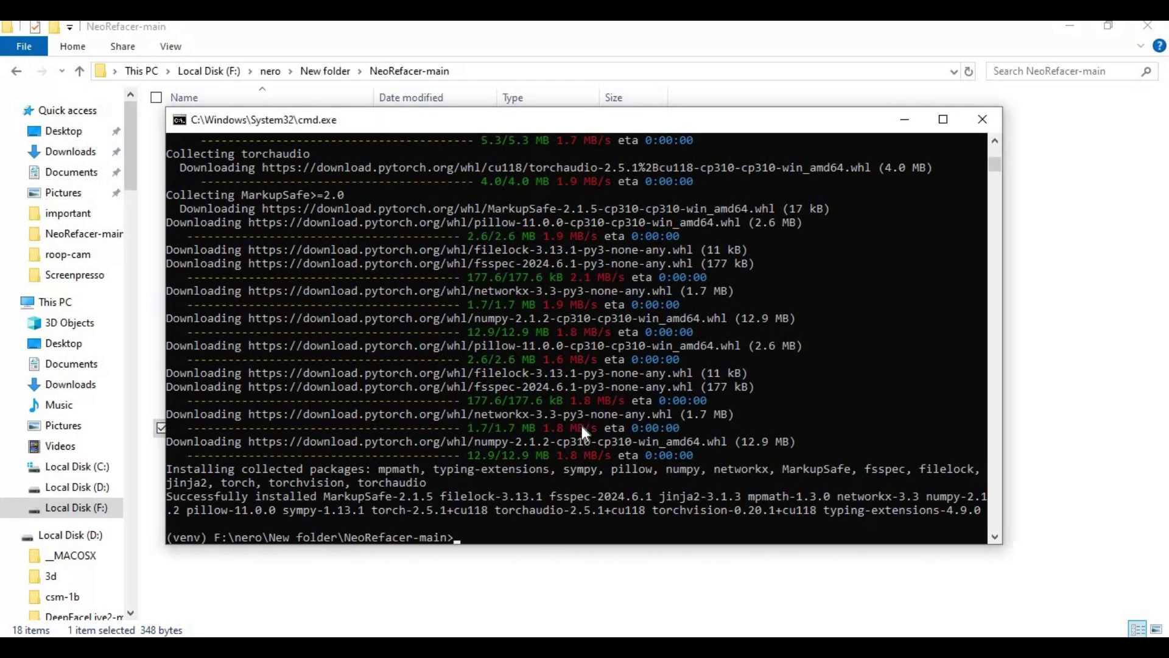
type("pip install -r requirements")
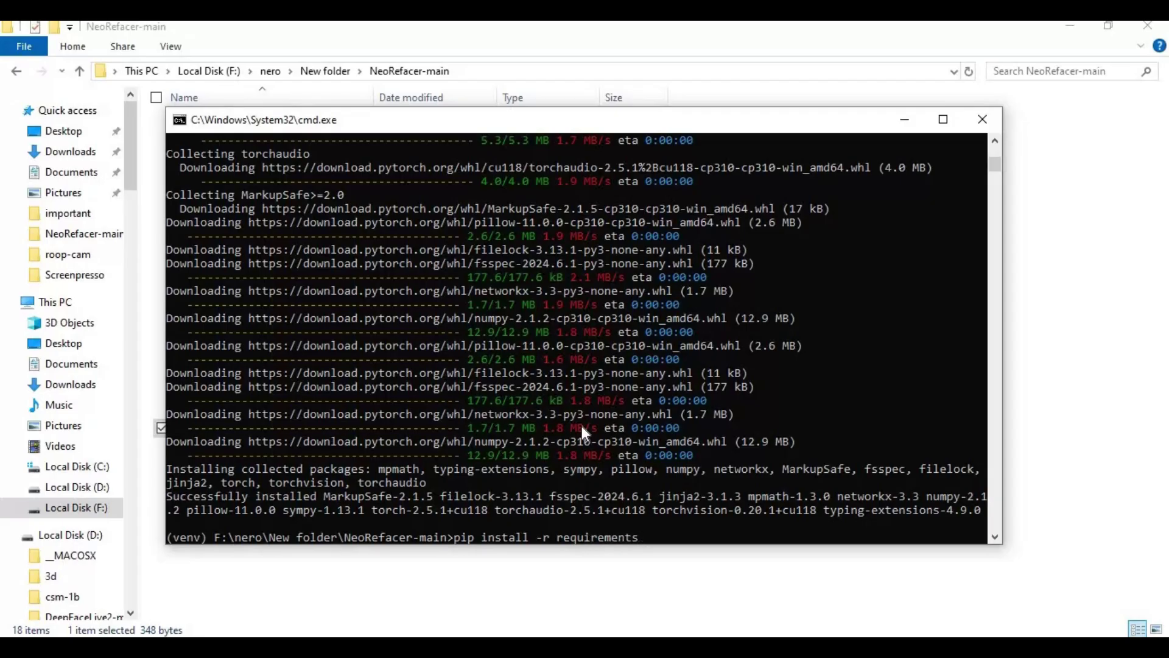
type("-GPU.txt")
key("Return")
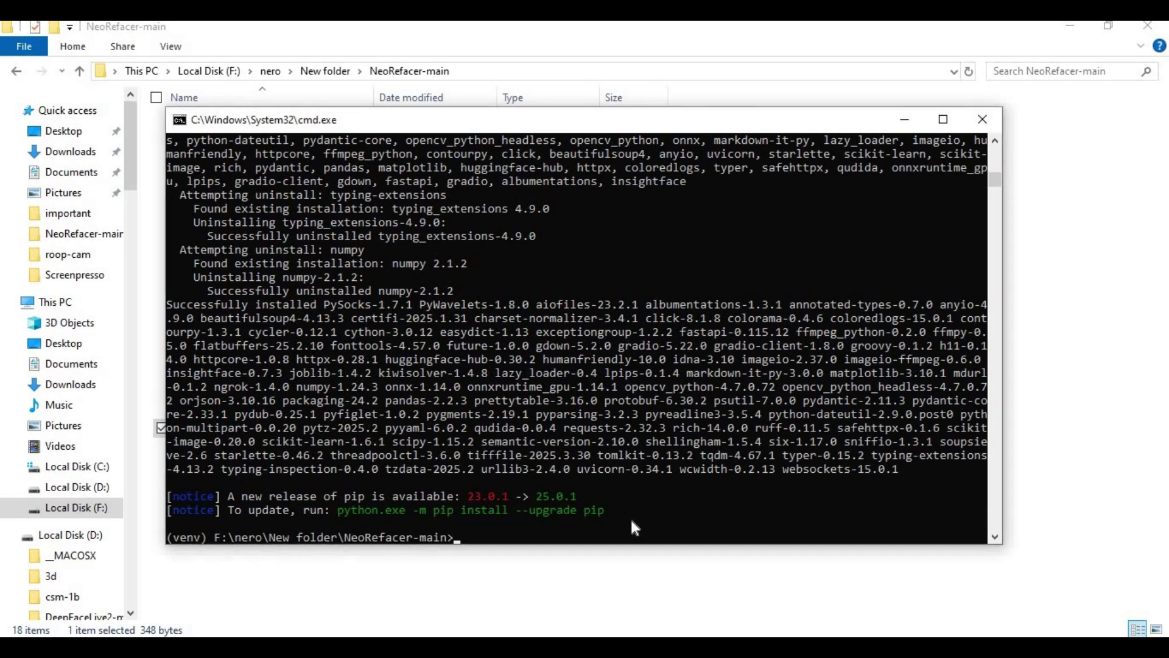
Launch NeoRefacer with "python app.py" and examine the traceback in the Command Prompt output
type("python app.py")
key("Return")
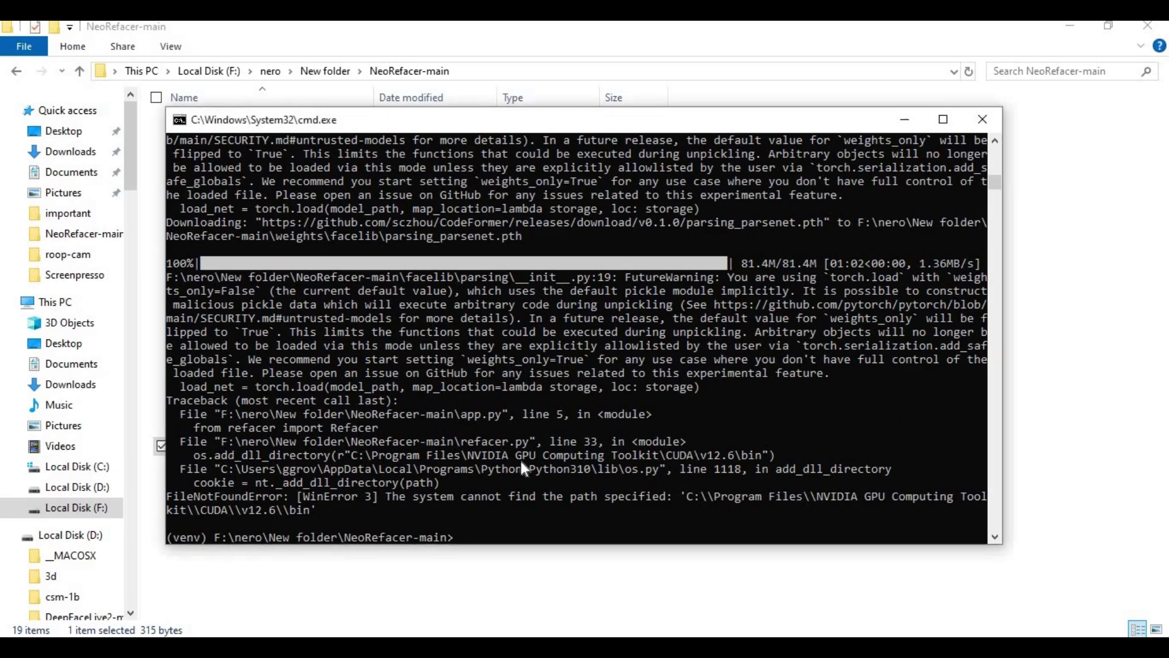
left_click_drag(527, 474, 364, 377)
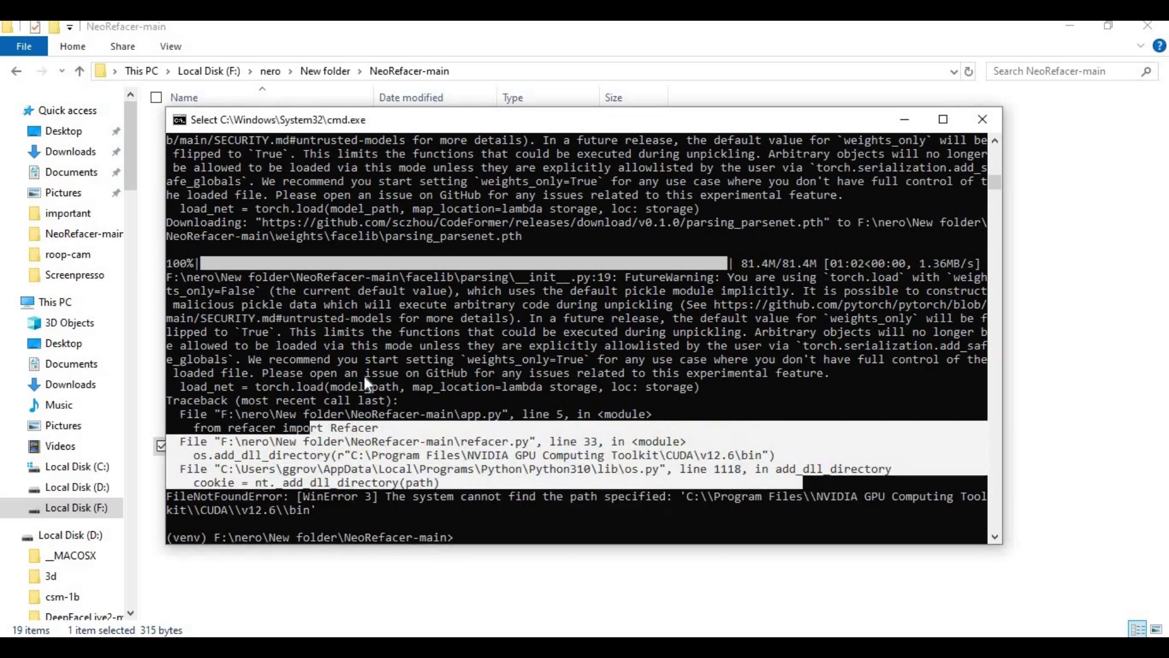
scroll(364, 375, "up", 6)
scroll(364, 375, "up", 1)
scroll(364, 375, "down", 9)
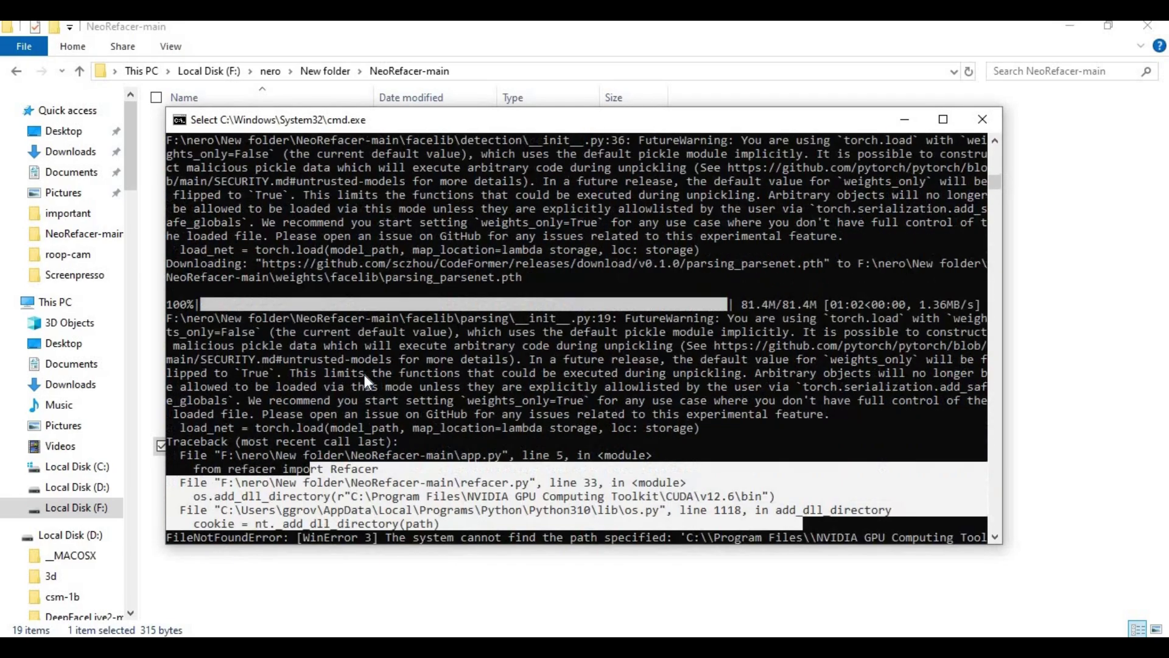
Open refacer.py from the NeoRefacer-main folder in Notepad++ and go to the "Preload NVIDIA DLLs if Windows" block
left_click(491, 570)
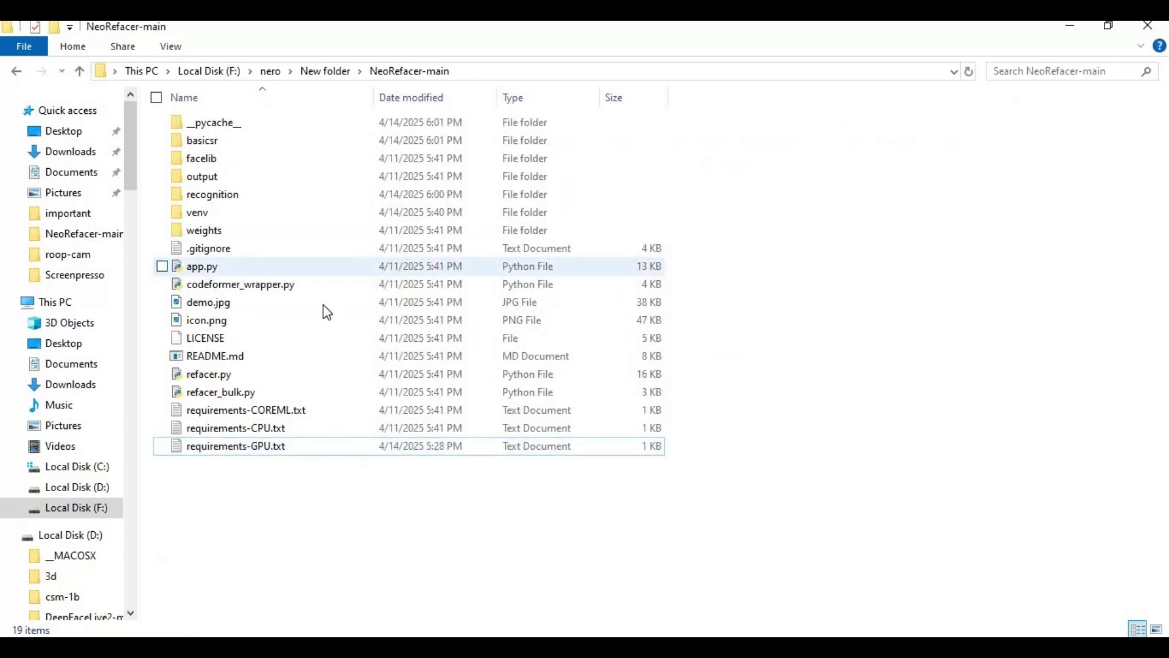
right_click(224, 374)
left_click(284, 288)
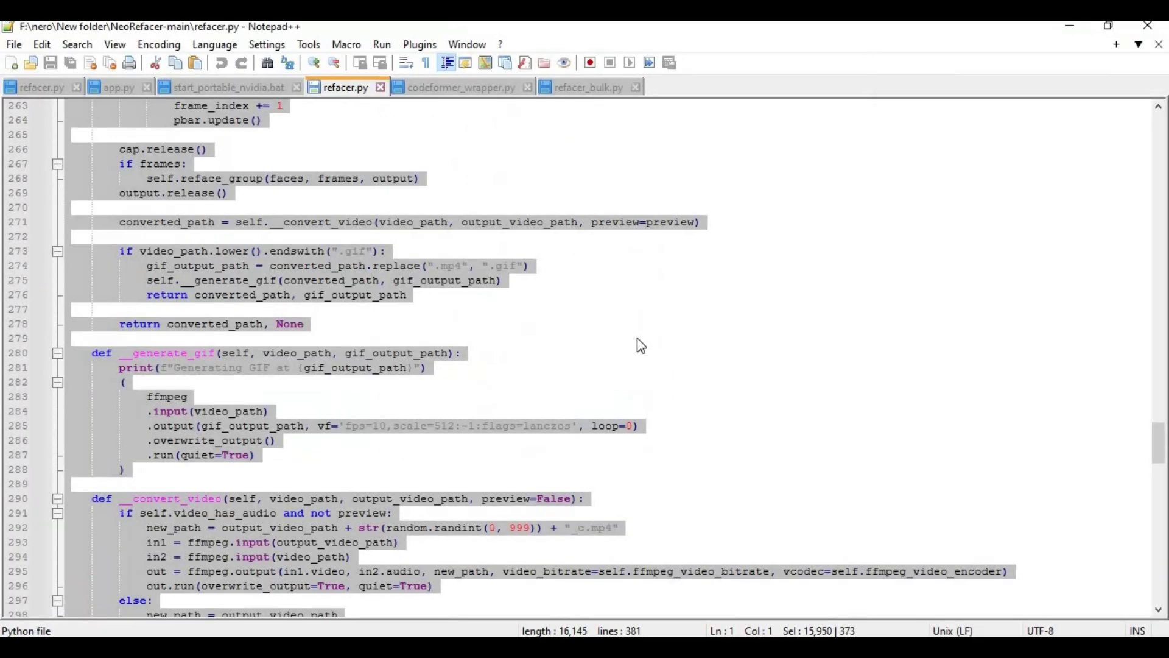
left_click(672, 338)
left_click_drag(1159, 441, 1141, 125)
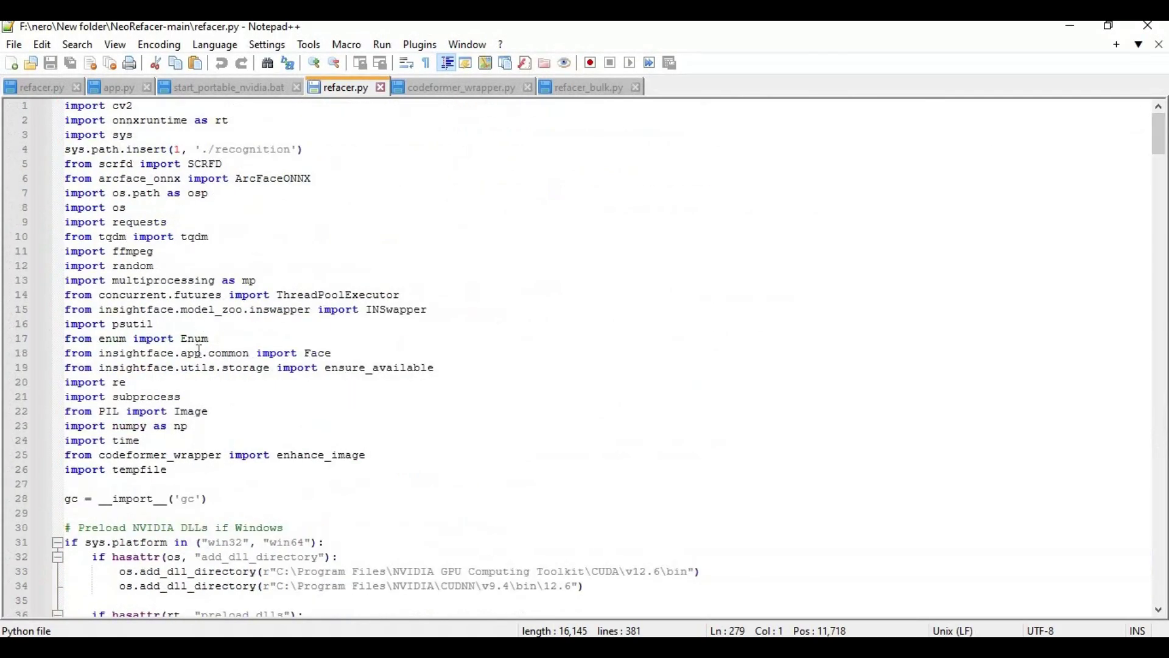
scroll(200, 352, "down", 4)
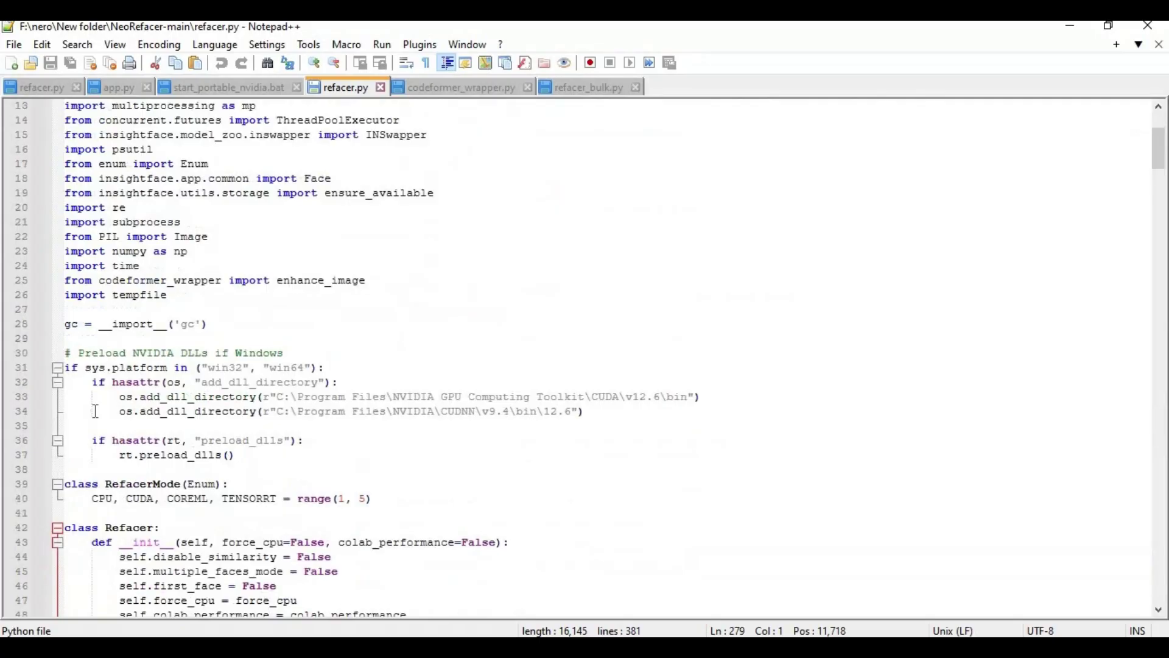
Comment out the two os.add_dll_directory lines for the CUDA and CUDNN paths, lines 33 and 34 of refacer.py, with "#"
left_click_drag(312, 413, 284, 398)
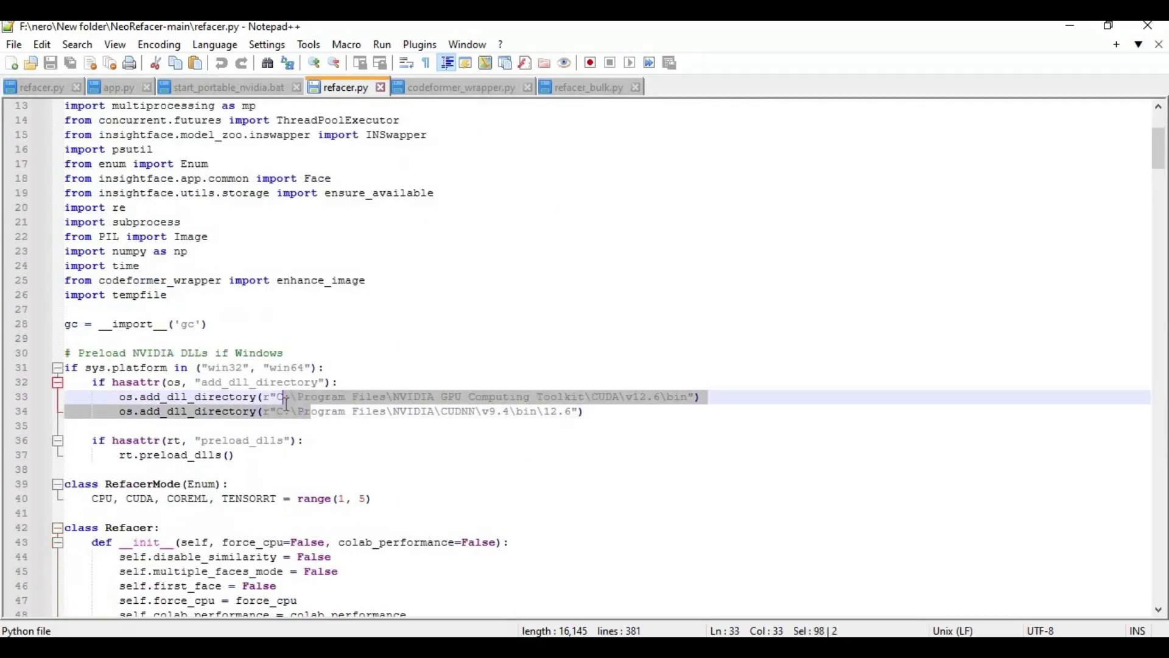
left_click(127, 412)
left_click(119, 397)
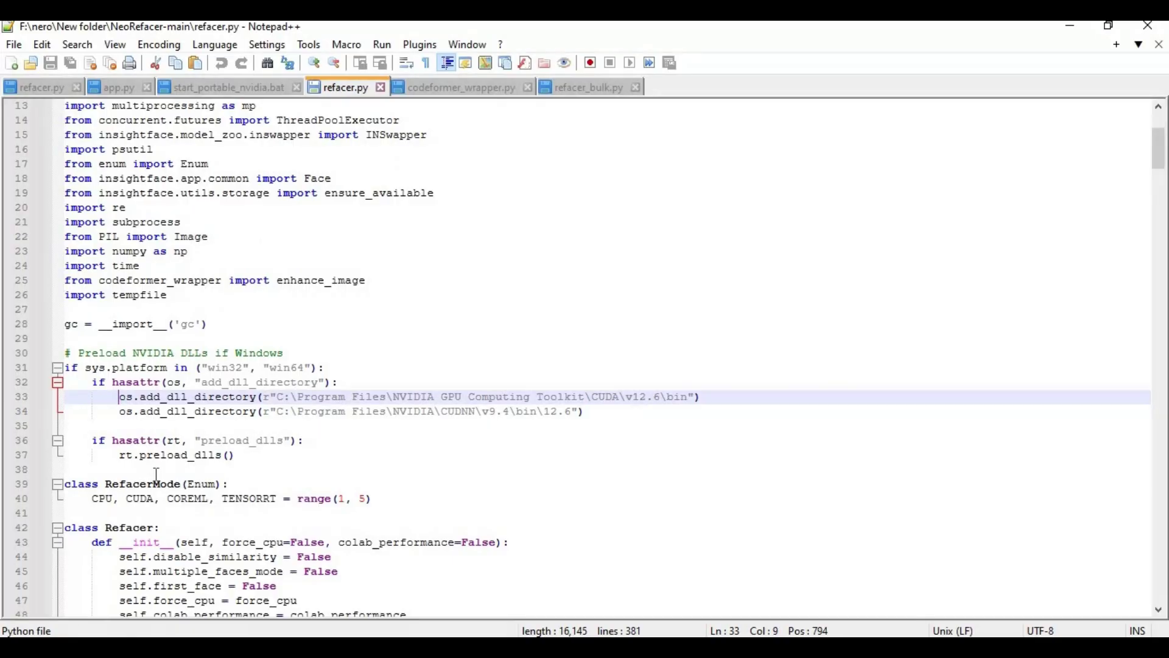
type("#")
key("BackSpace")
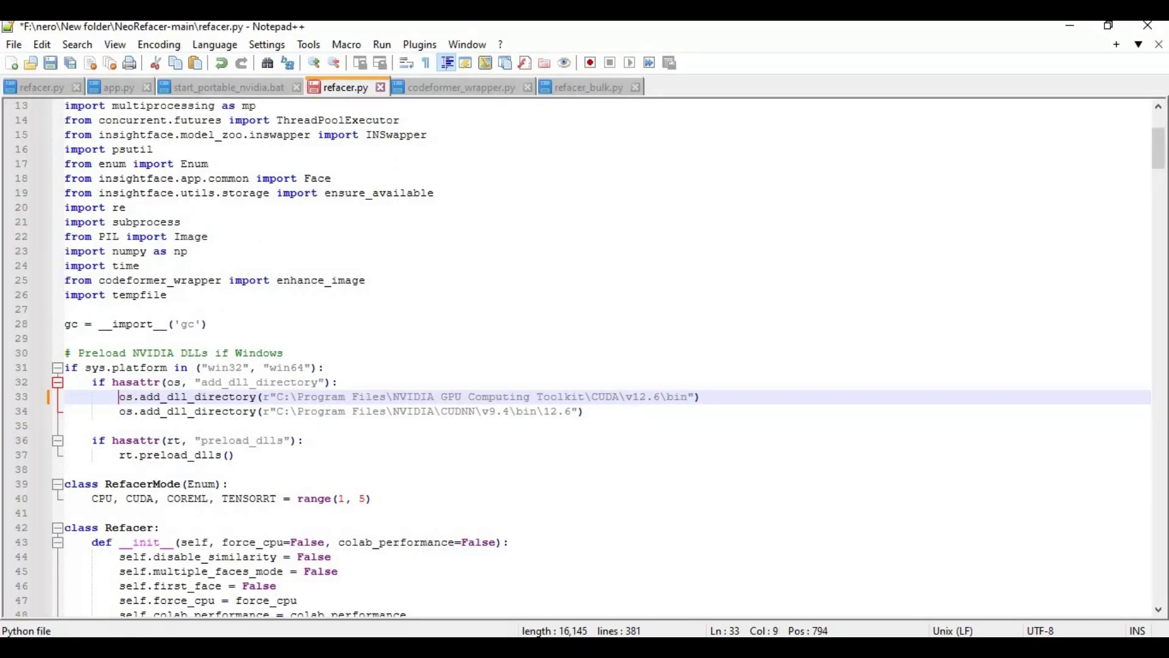
type("#")
key("Down")
key("Left")
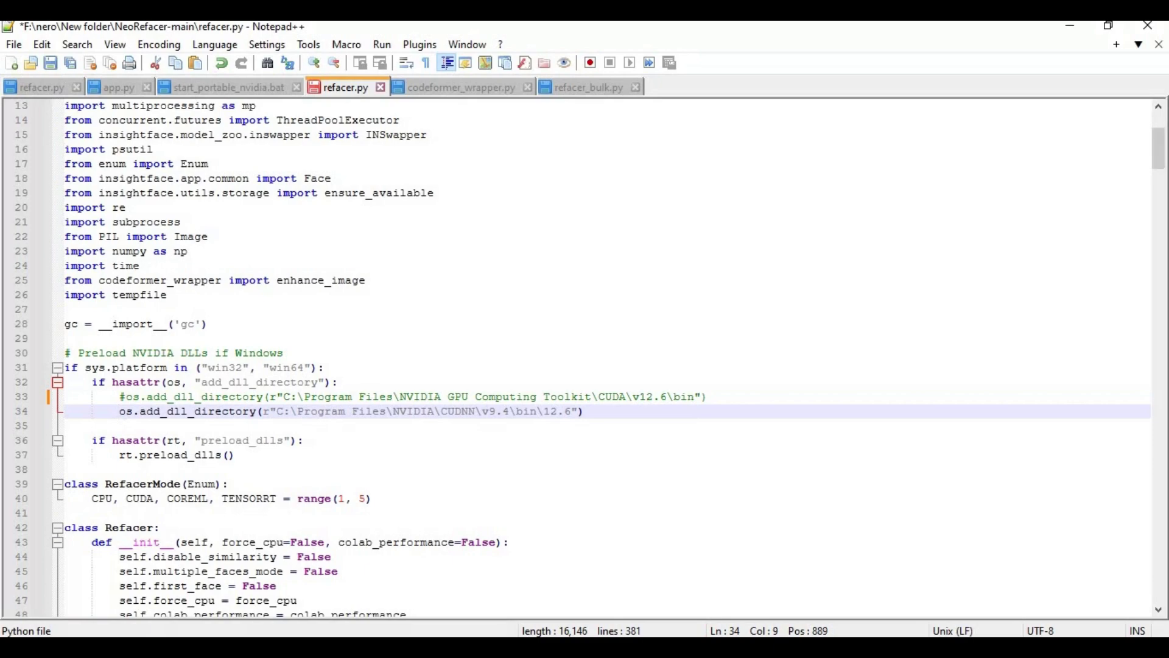
type("#")
Comment out the if hasattr(os, "add_dll_directory") condition on line 32 of refacer.py with "#"
key("Up")
key("Up")
key("Left")
key("Left")
key("Left")
key("Left")
key("Left")
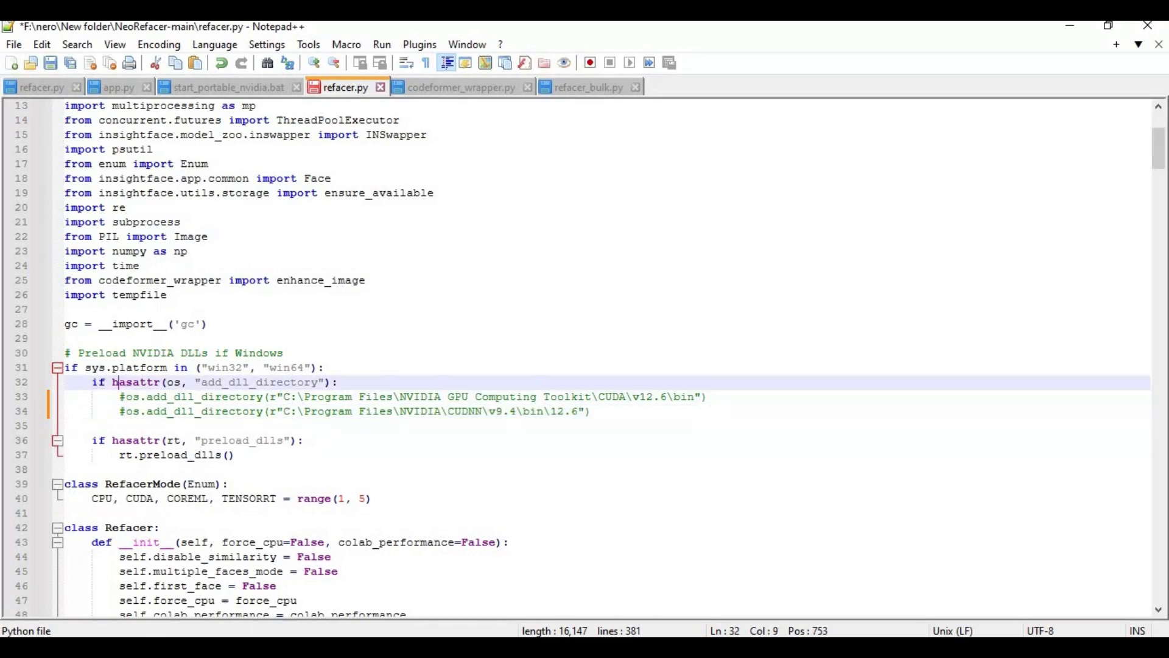
type("#")
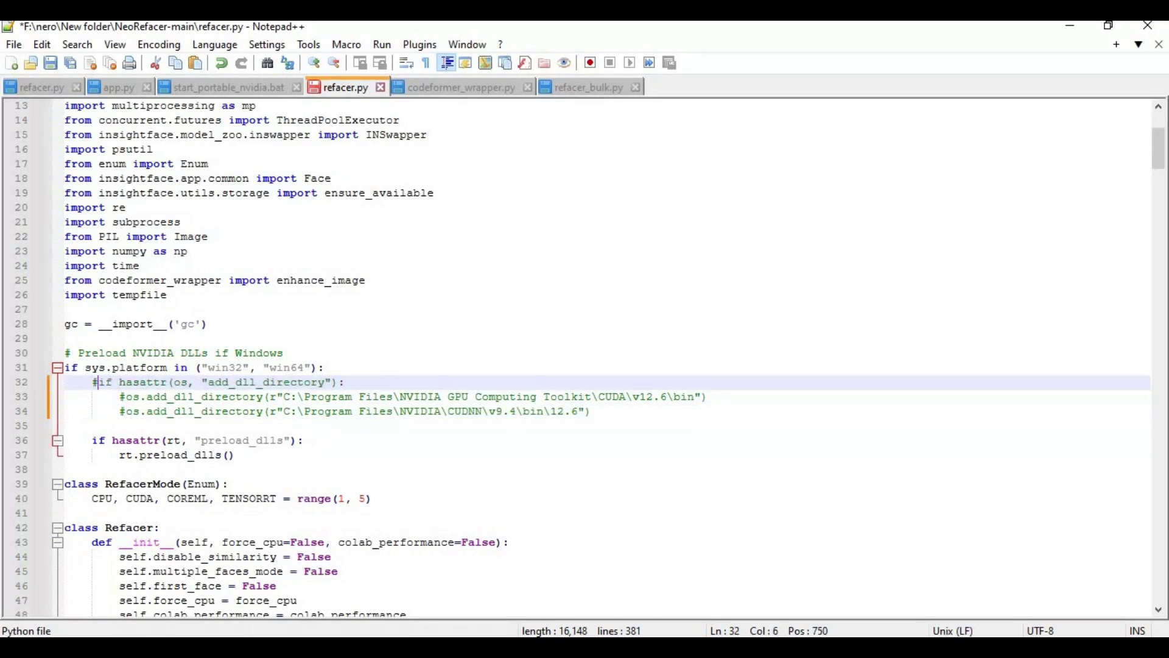
Comment out the if sys.platform in ("win32", "win64") condition on line 31 of refacer.py with "#"
key("Up")
key("Left")
key("Left")
key("Left")
key("Left")
key("Left")
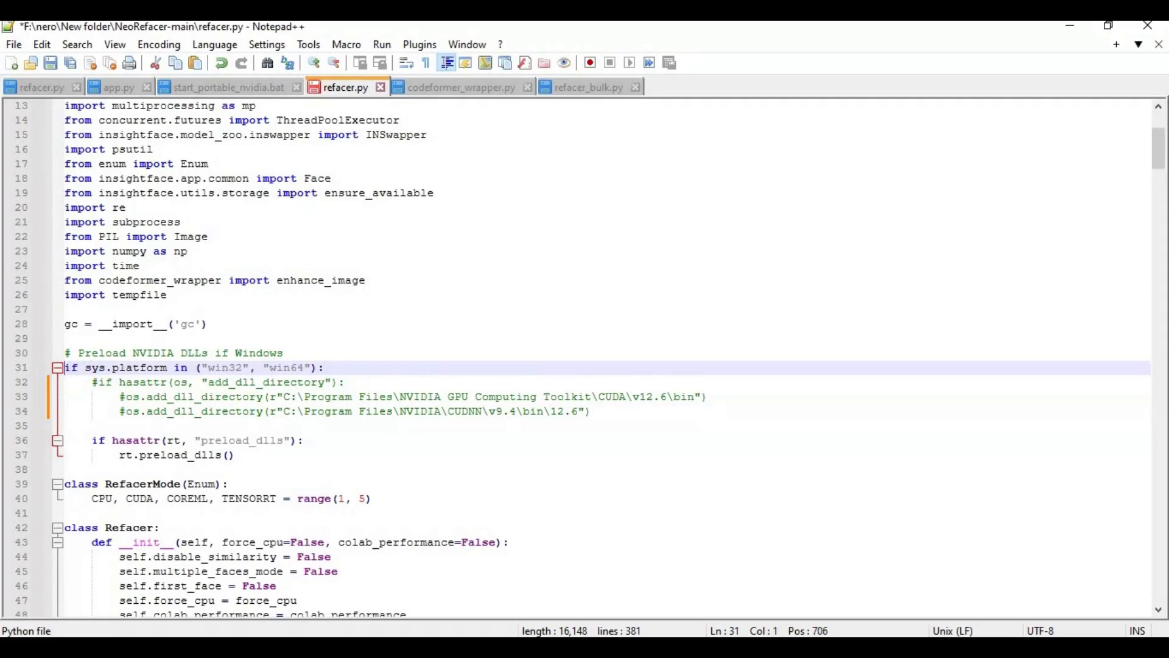
type("#")
Comment out the if hasattr(rt, "preload_dlls") condition and the rt.preload_dlls() call, lines 36 and 37 of refacer.py, with "#"
key("Down")
key("Down")
key("Down")
key("Down")
key("Down")
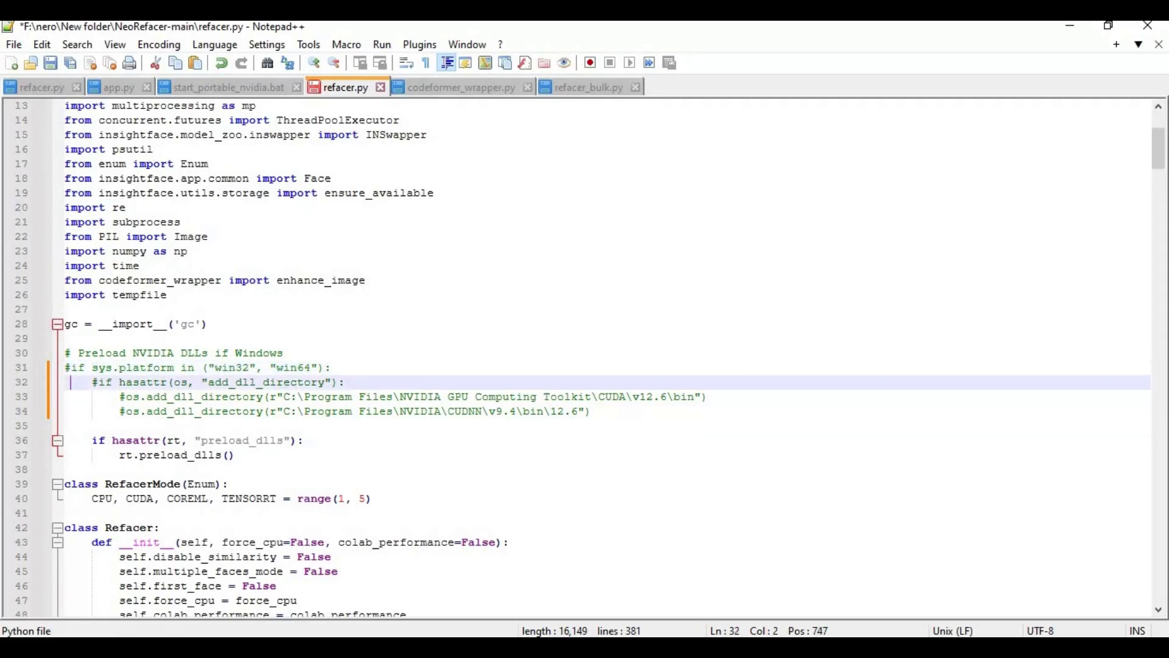
key("Right")
key("Right")
key("Right")
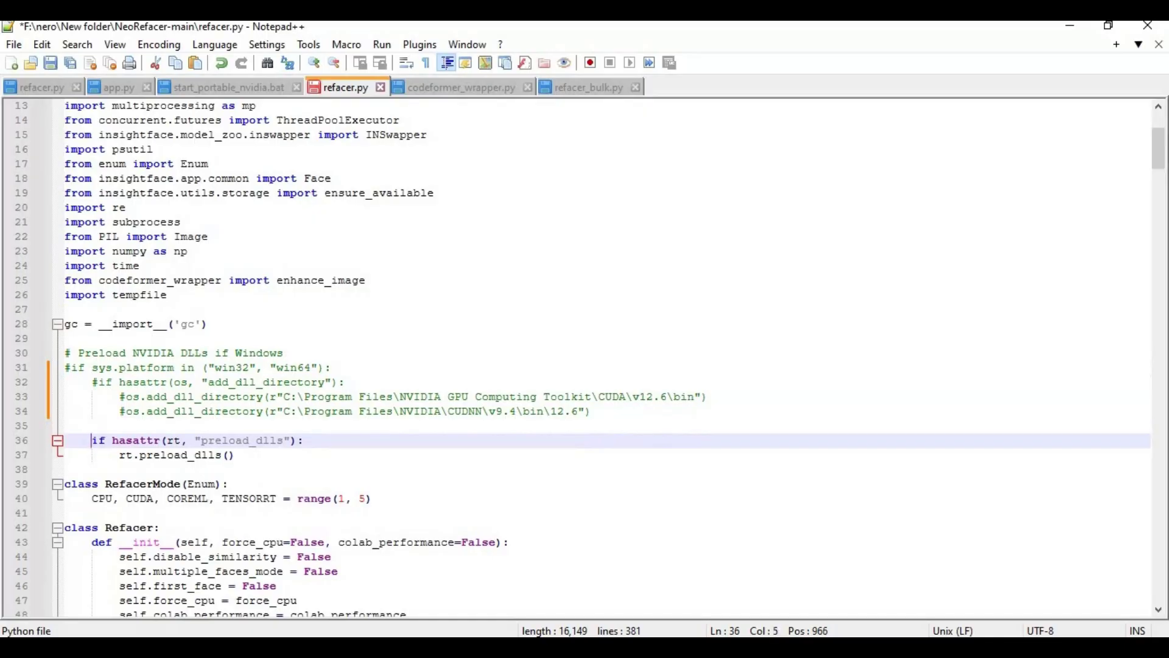
type("#")
key("Down")
key("Right")
key("Right")
key("Right")
type("#")
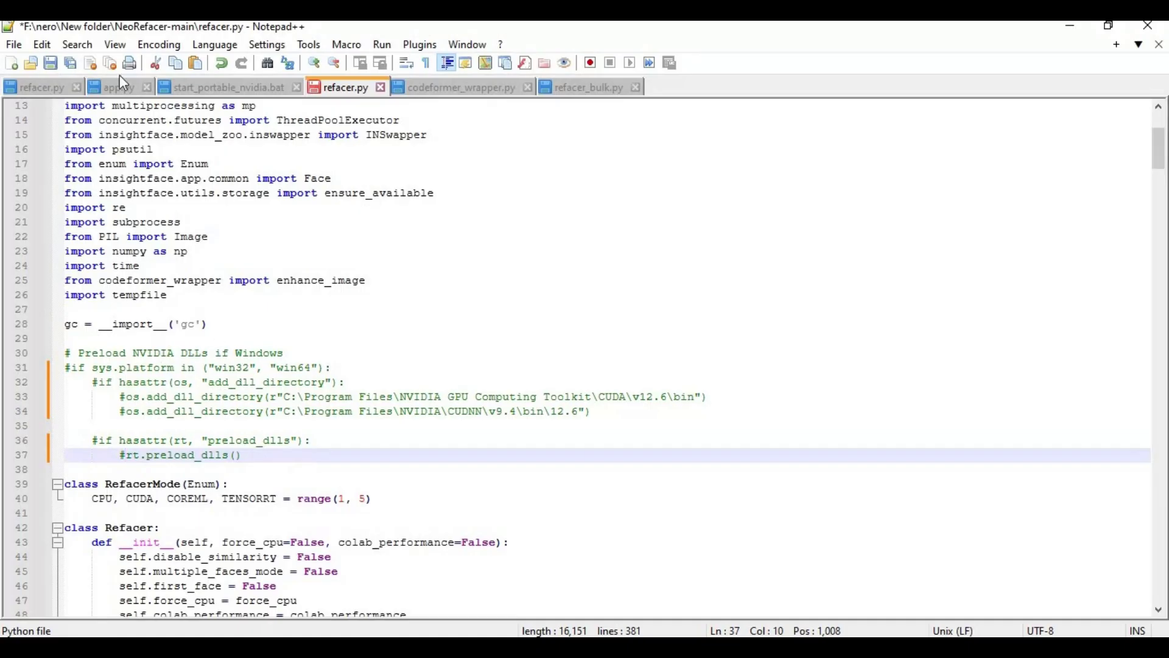
Save the edited refacer.py and close Notepad++ to get back to the NeoRefacer-main folder
left_click(14, 45)
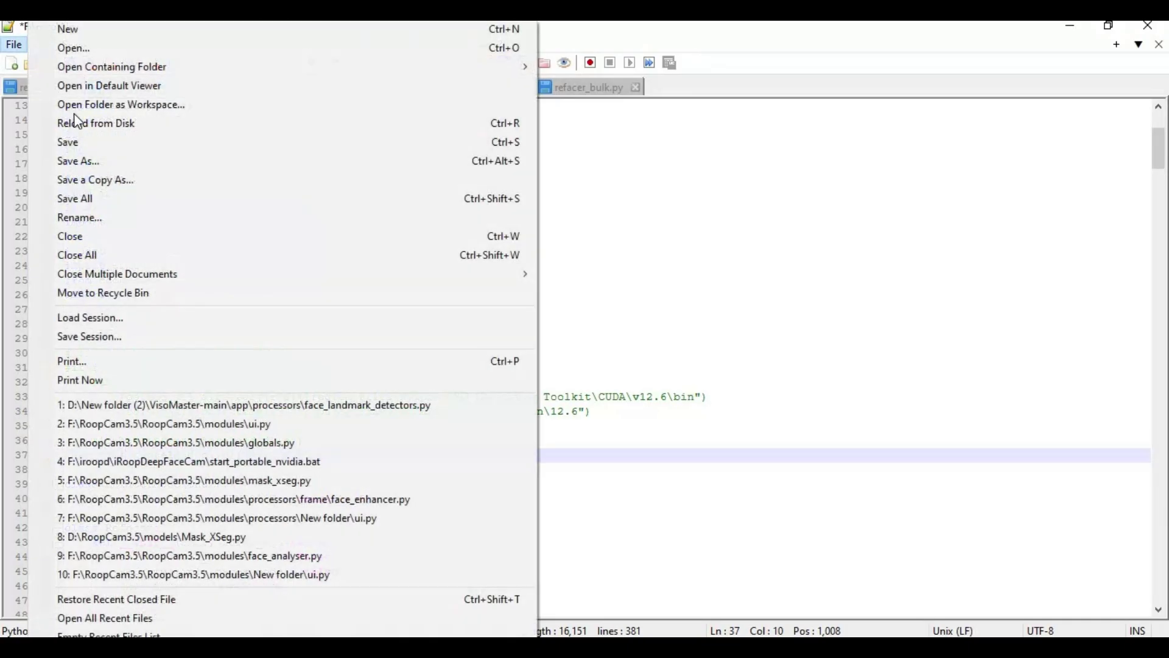
left_click(80, 141)
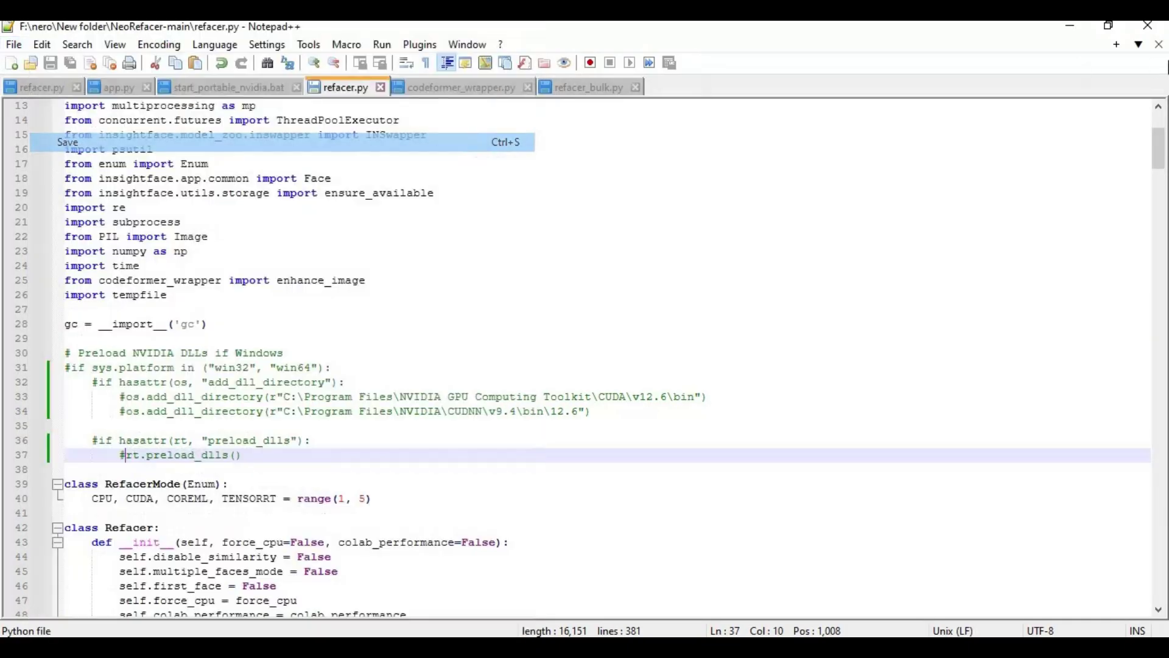
left_click(1146, 36)
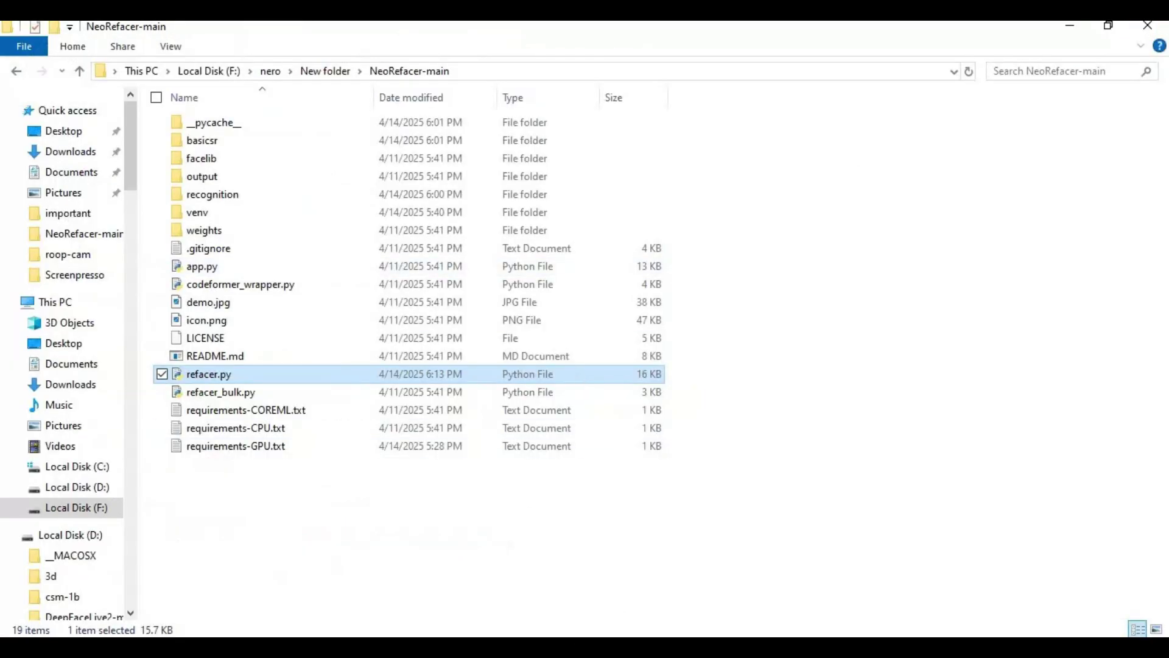
Switch to the Command Prompt with the active venv and launch NeoRefacer with "python app.py"
left_click(595, 634)
left_click(547, 495)
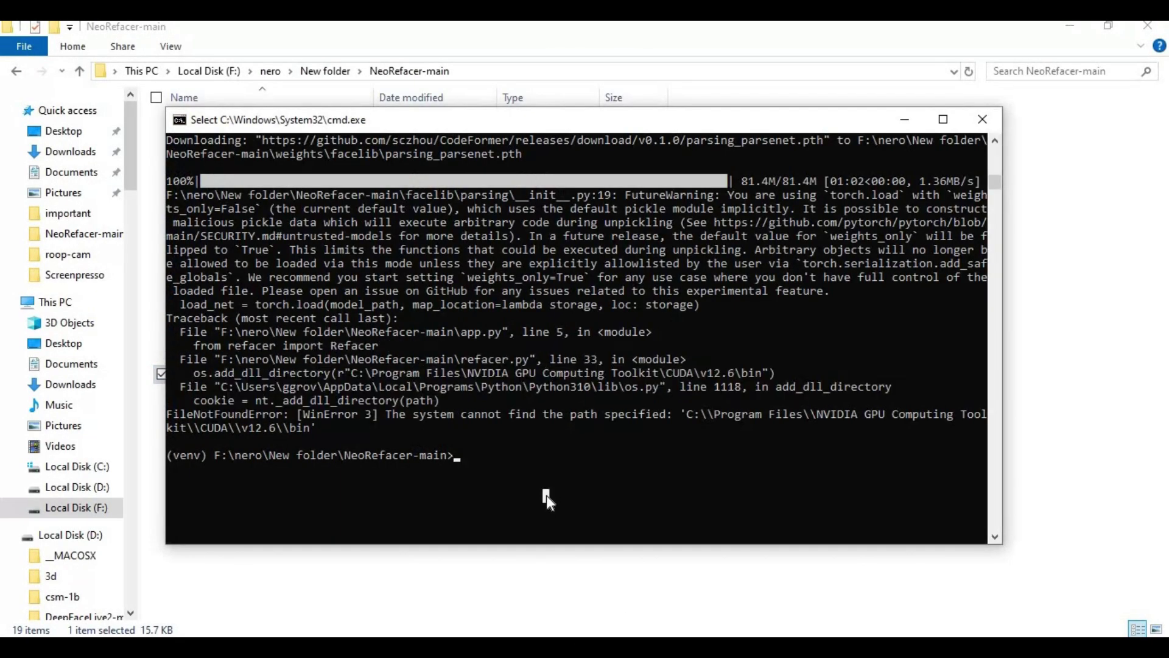
type("python app.py")
key("Return")
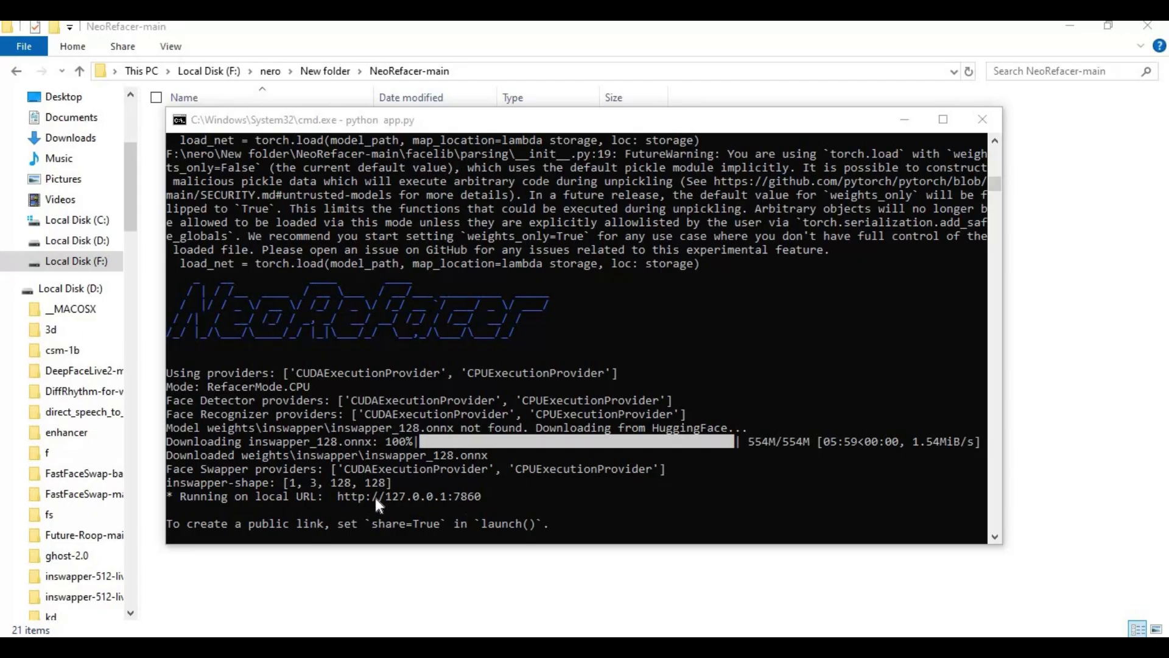
Switch to Chrome and open the app's local URL 127.0.0.1:7860
left_click(335, 495)
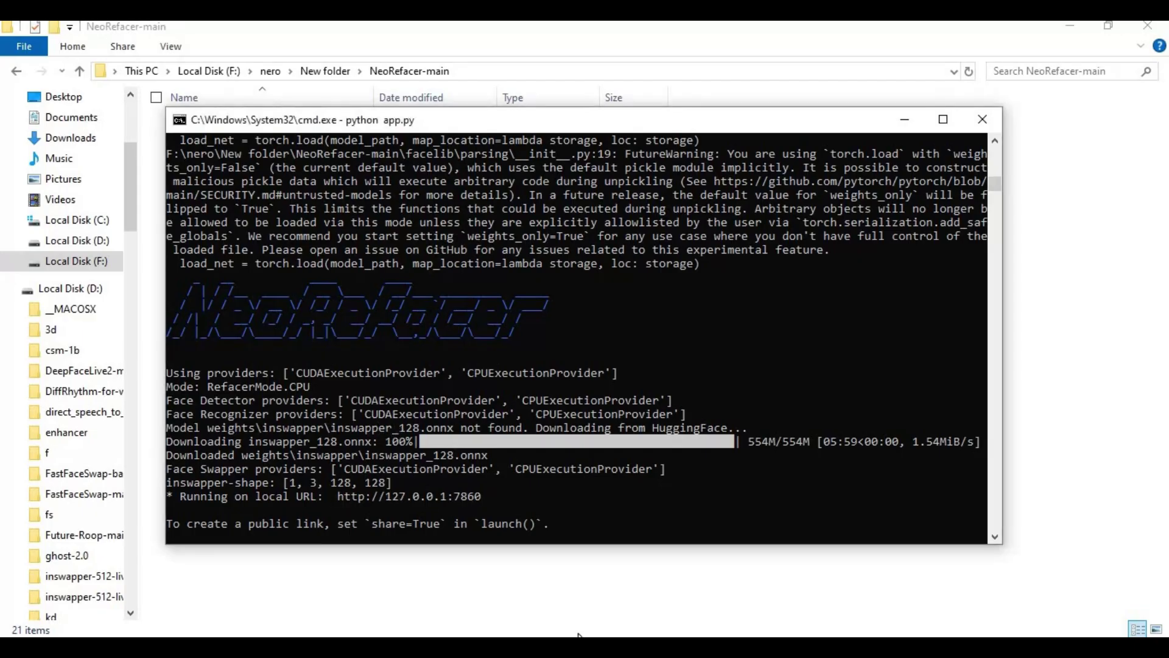
key("alt+Tab")
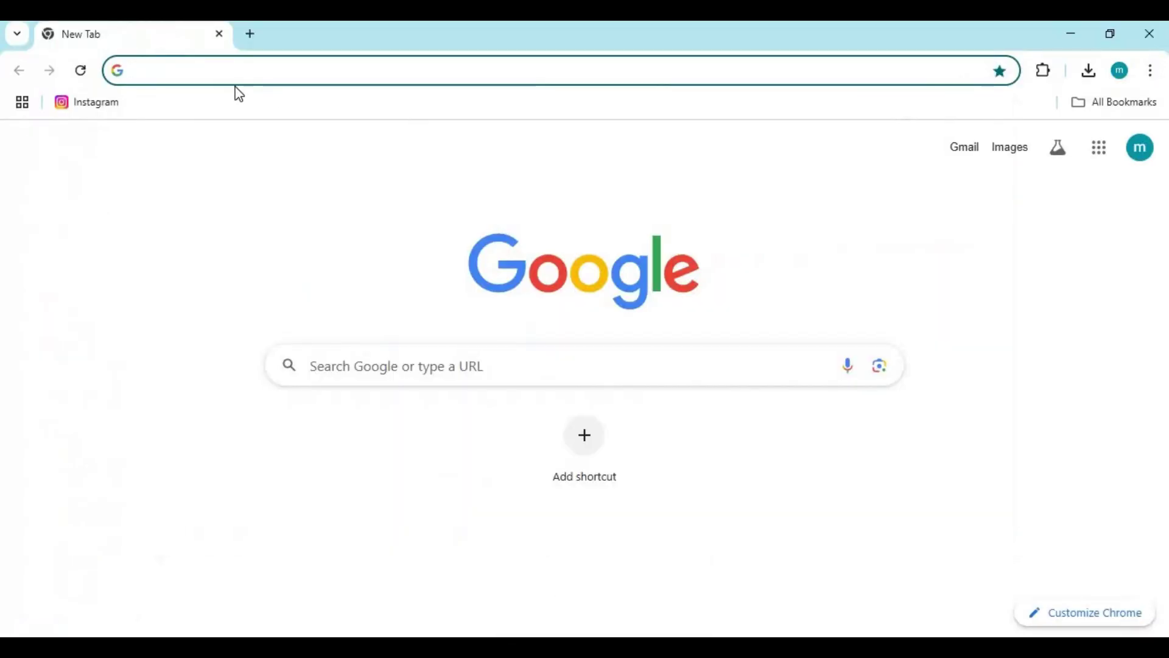
type("1")
key("Return")
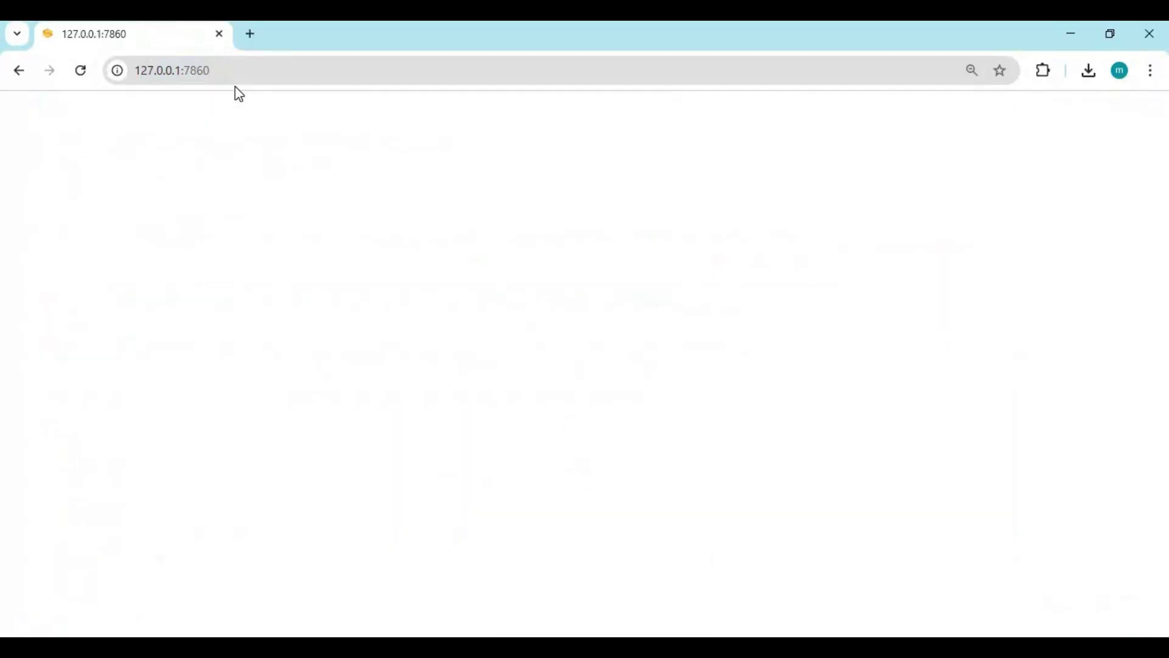
Set the browser zoom of the NeoRefacer page to 100% and look over the Image Mode layout
left_click(1151, 71)
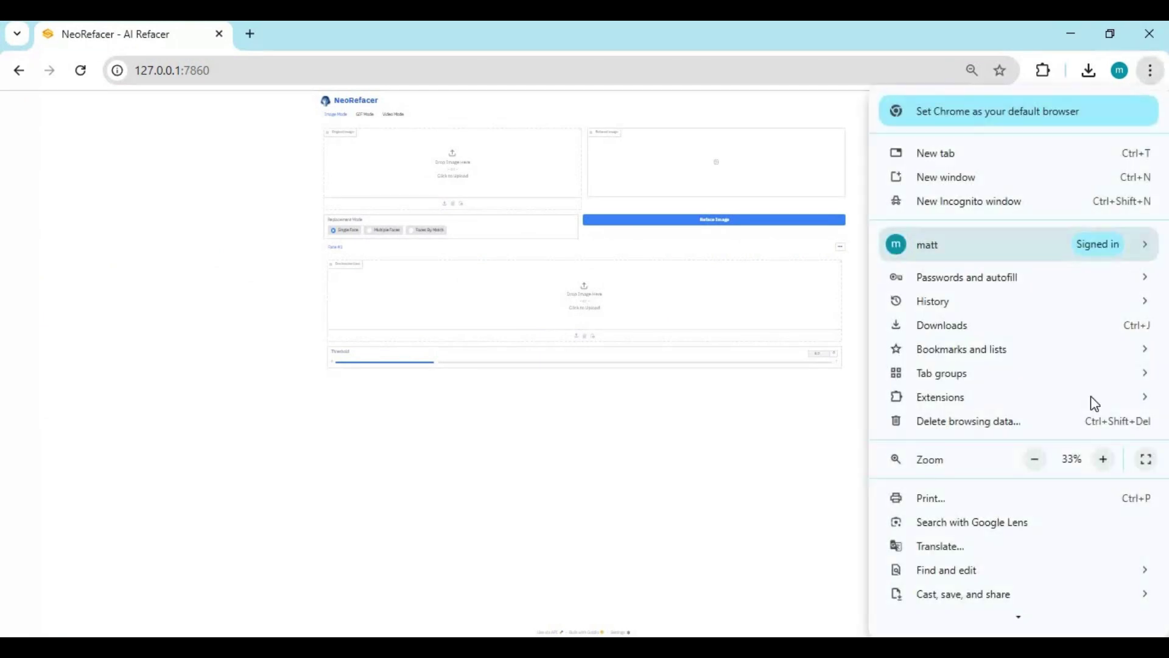
left_click(1103, 461)
left_click(1104, 461)
left_click(1103, 460)
left_click(1103, 461)
left_click(1103, 460)
left_click(1103, 460)
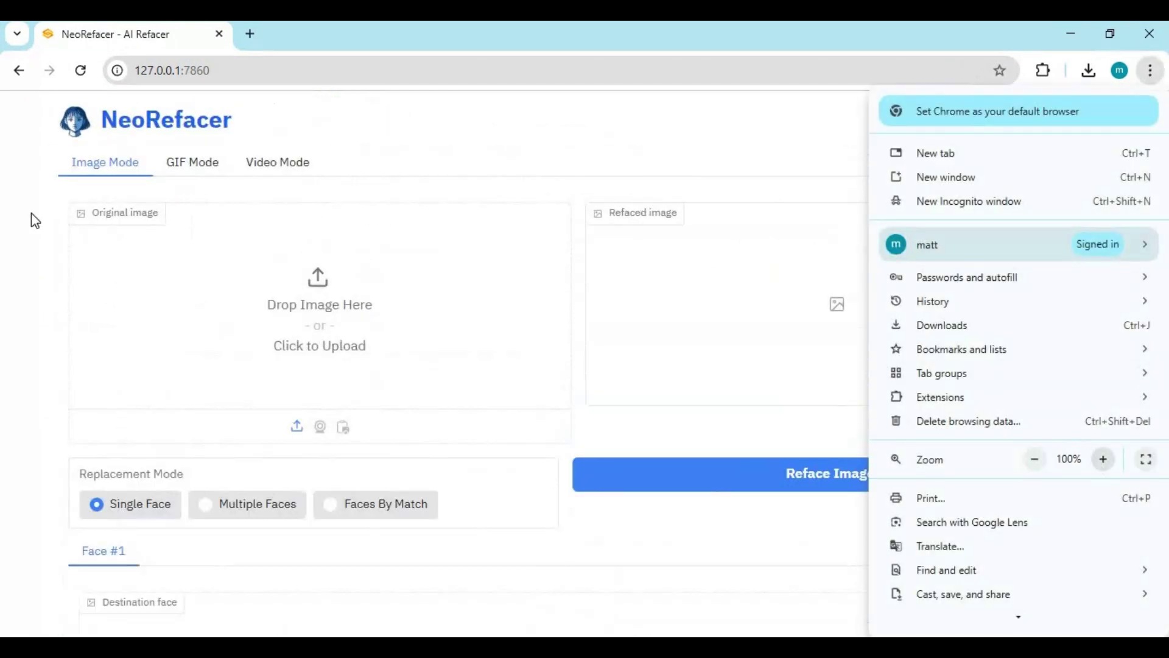
left_click(37, 216)
scroll(38, 213, "down", 5)
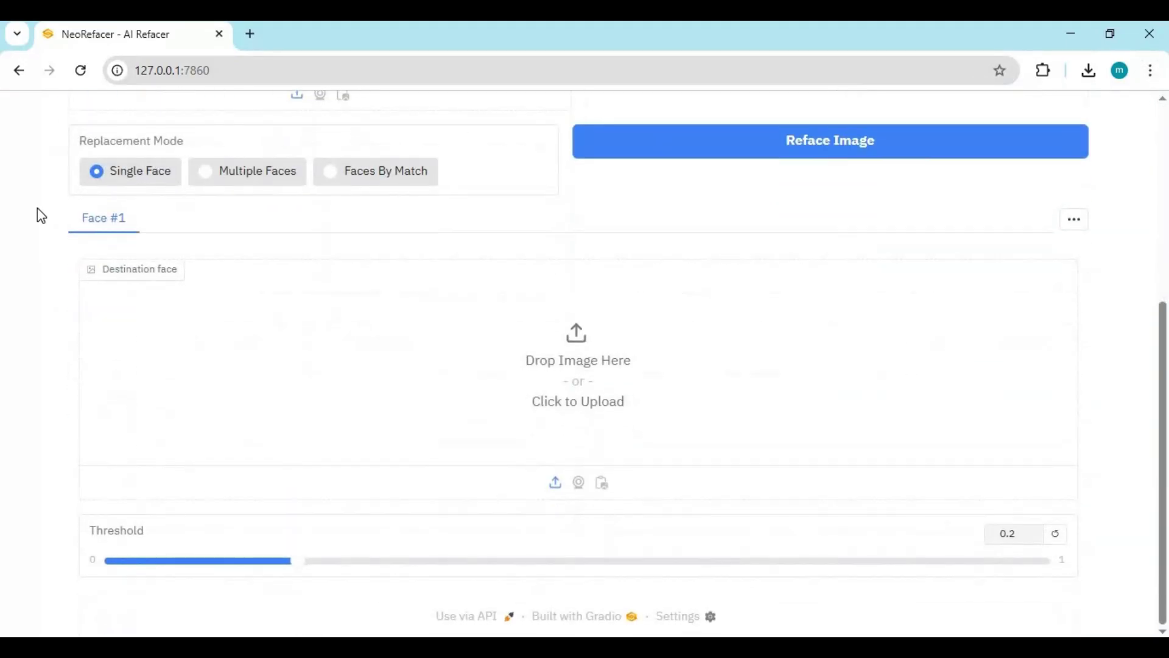
scroll(38, 207, "up", 5)
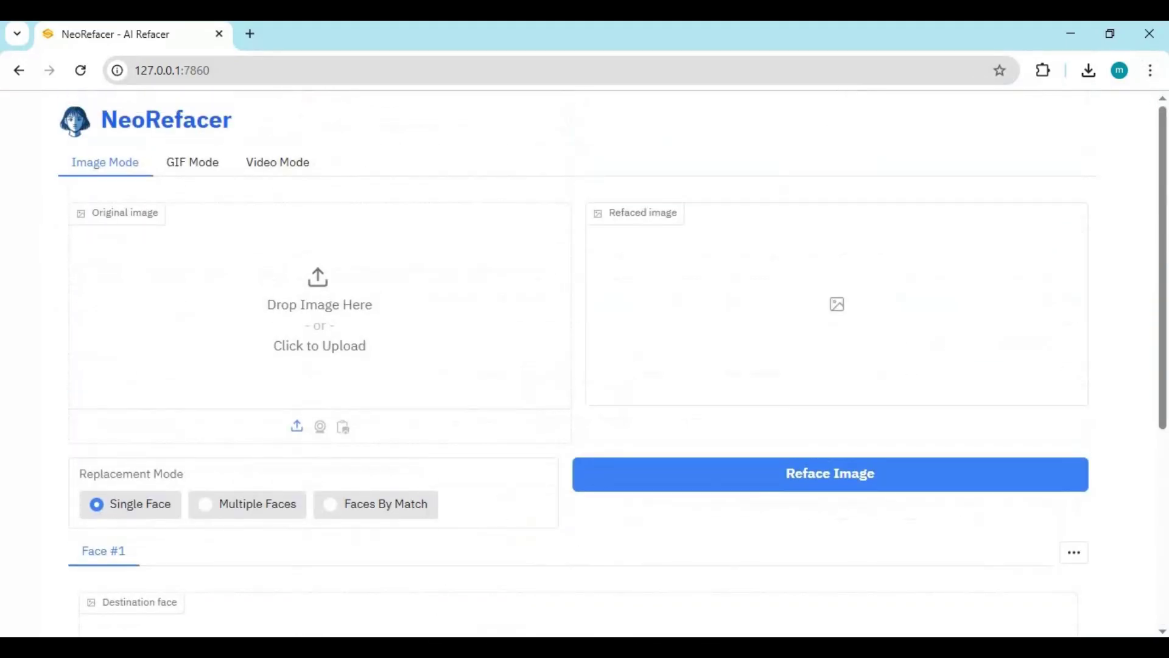
Create a new text document in the NeoRefacer-main folder in File Explorer and open it in Notepad
left_click(410, 522)
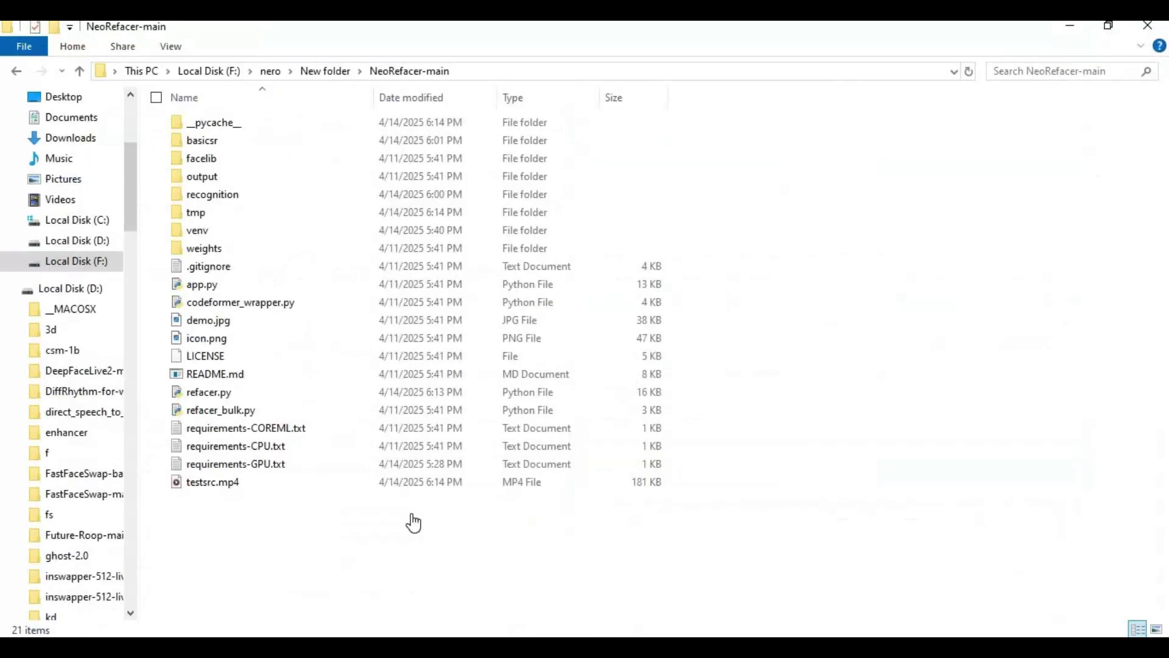
right_click(268, 560)
mouse_move(360, 525)
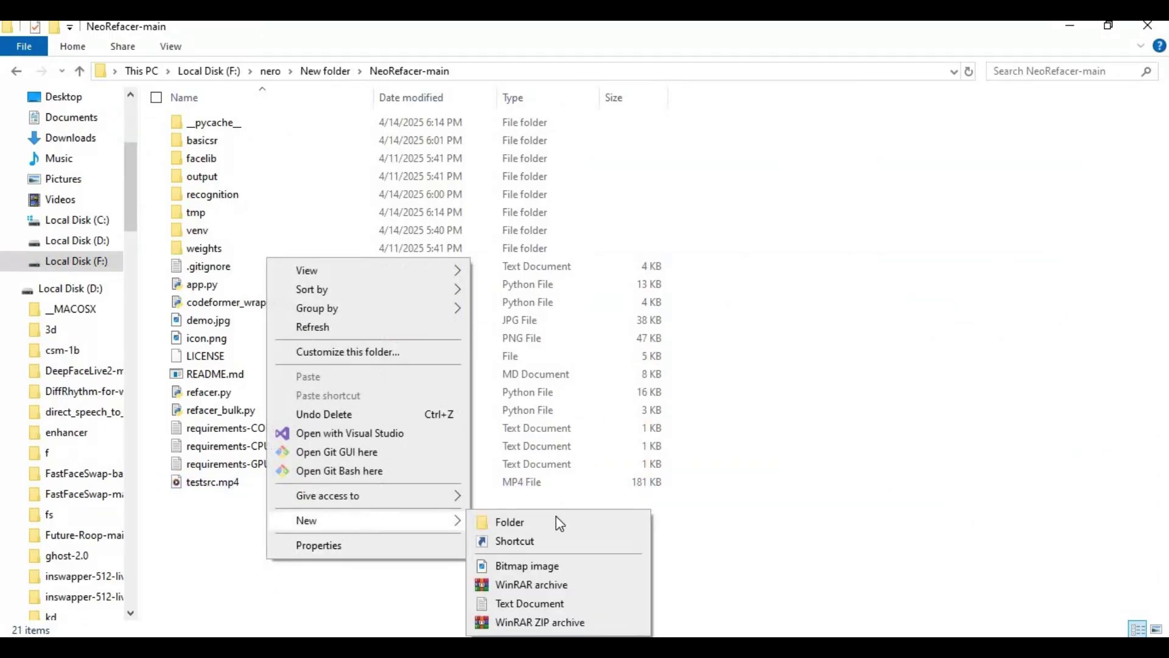
left_click(545, 605)
key("Return")
double_click(218, 375)
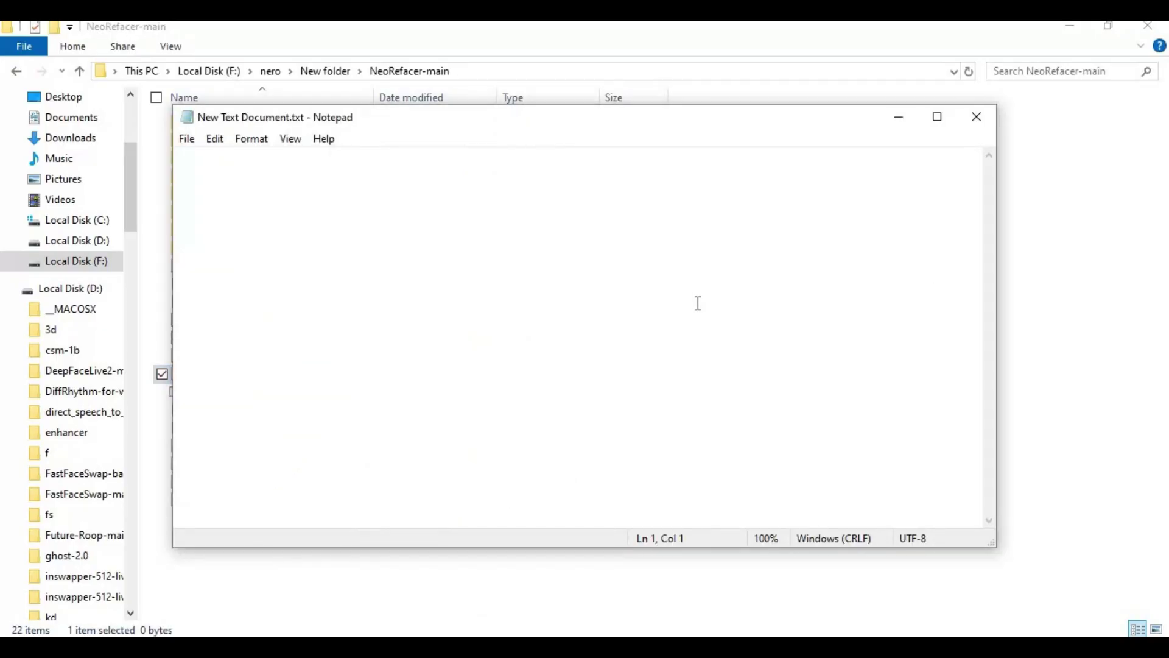
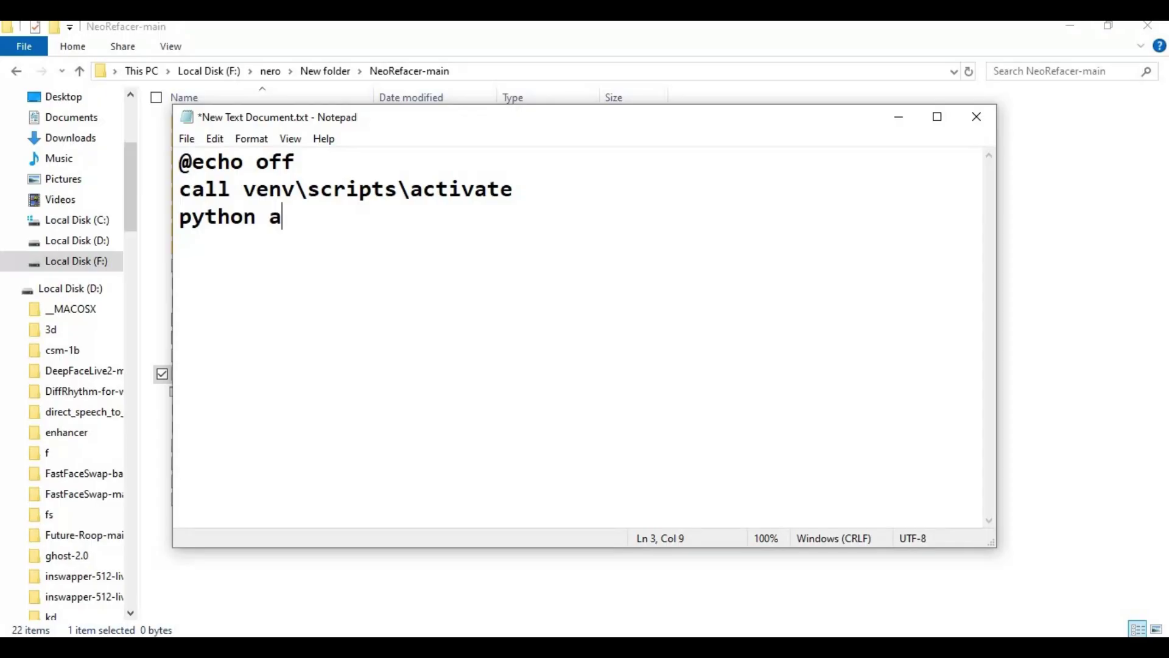
type(".py")
key("Return")
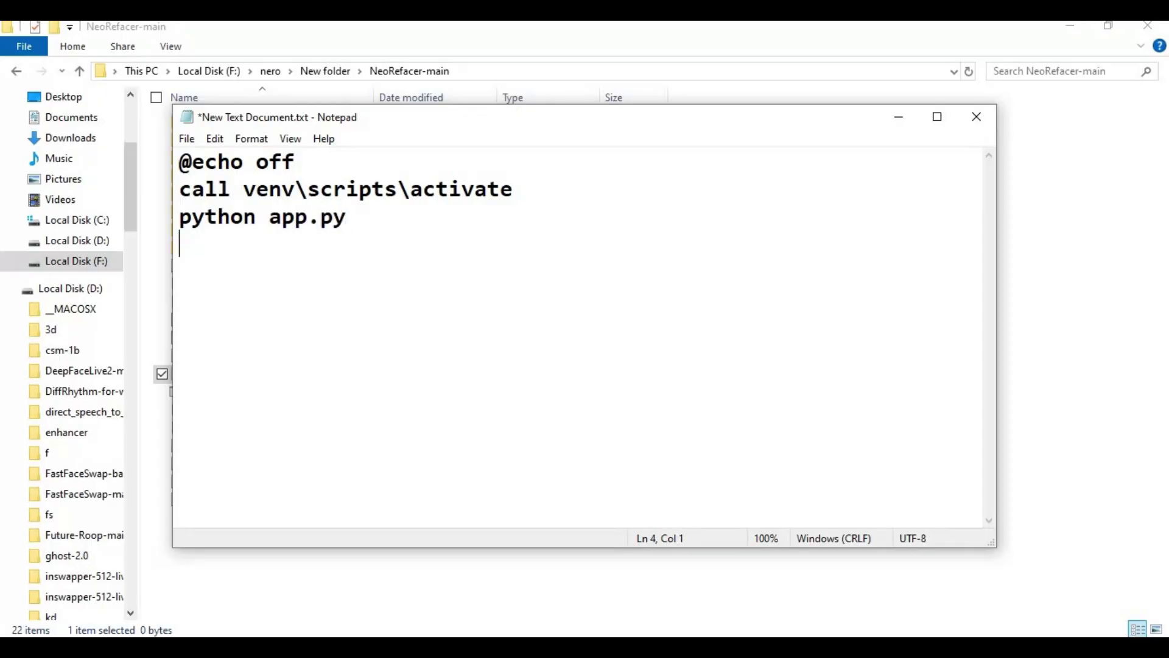
type("puse")
Save the script as run.bat in the NeoRefacer-main folder and close Notepad
left_click(185, 139)
left_click(271, 237)
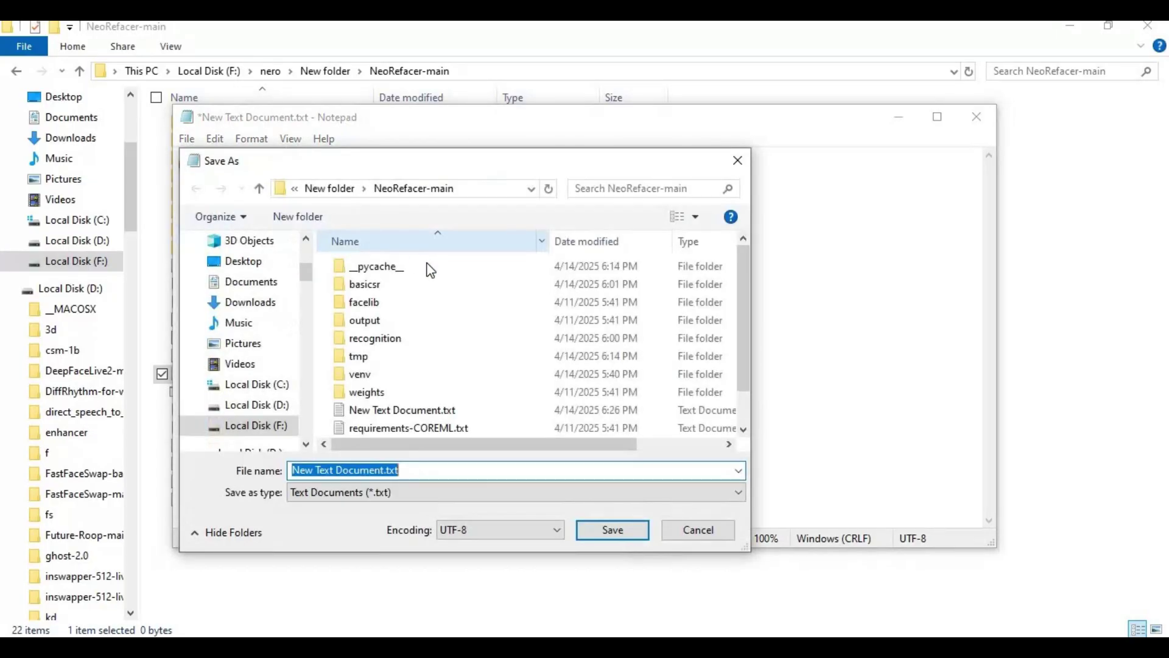
type("run.ba")
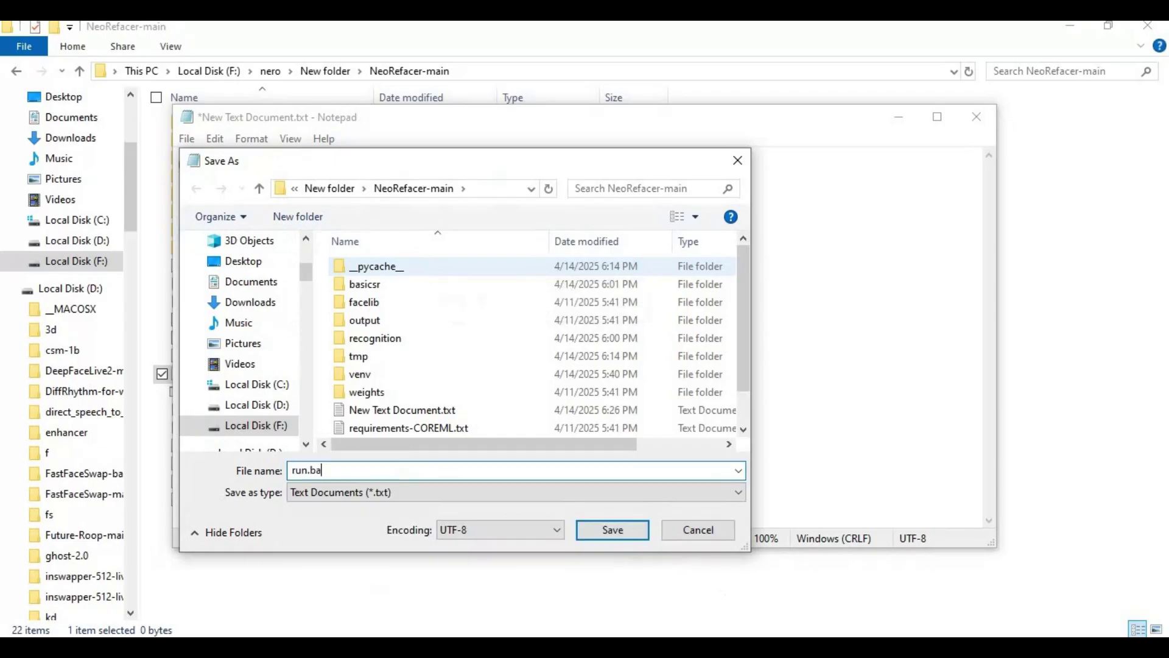
left_click(608, 530)
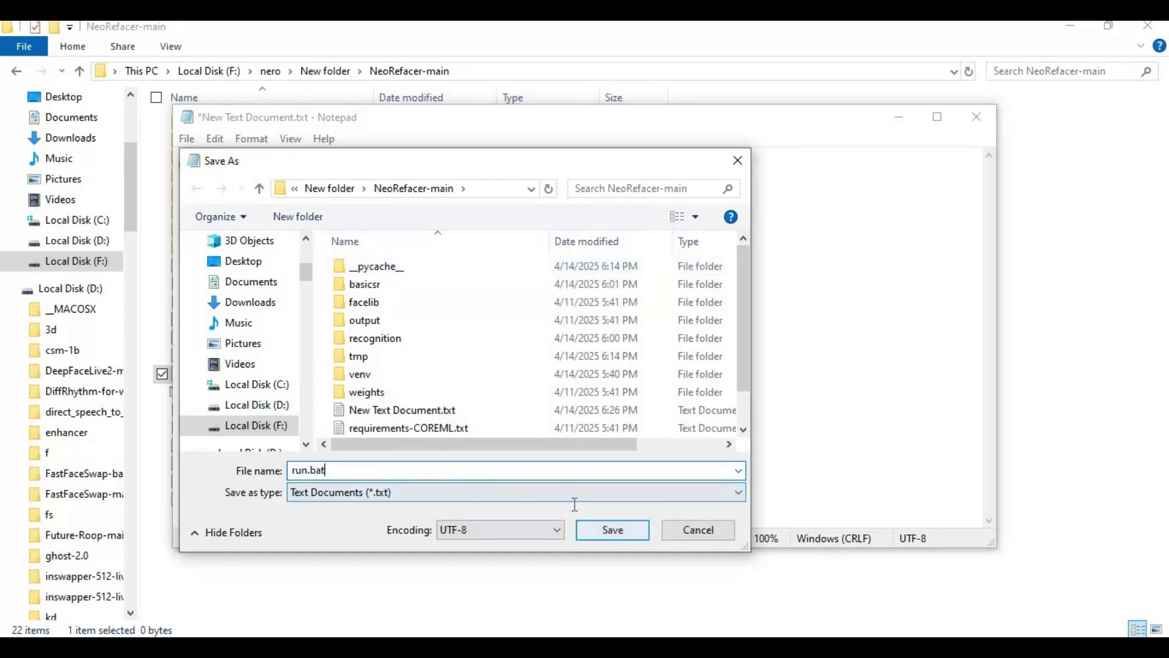
left_click(977, 116)
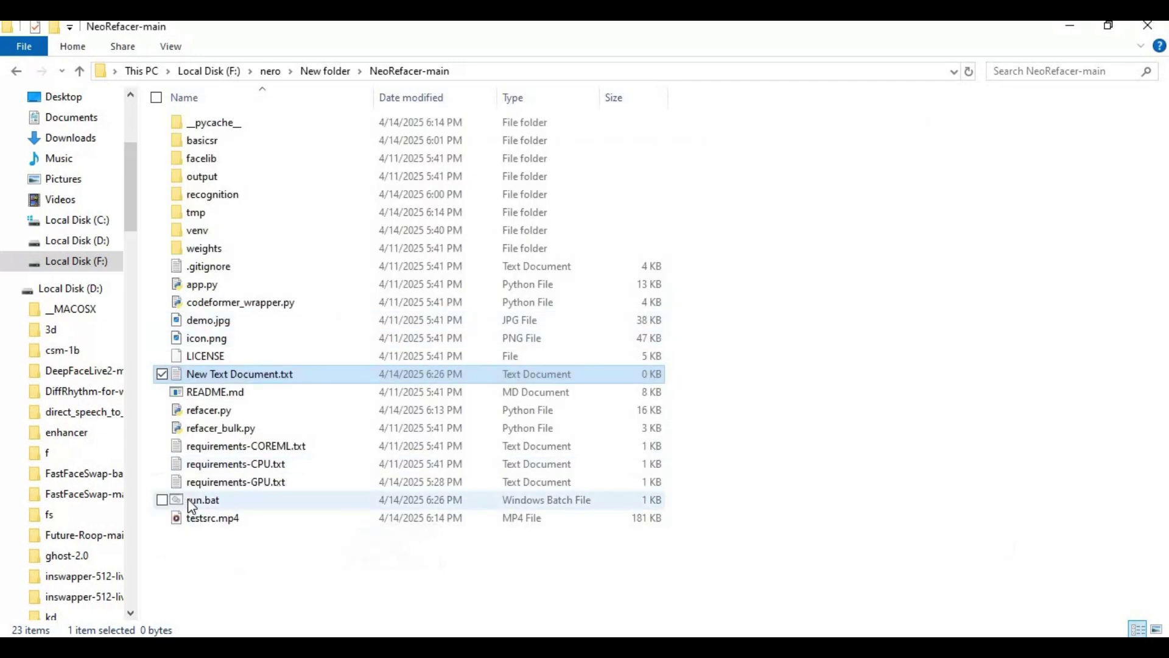
Start NeoRefacer with run.bat and reload 127.0.0.1:7860 in Chrome
double_click(205, 500)
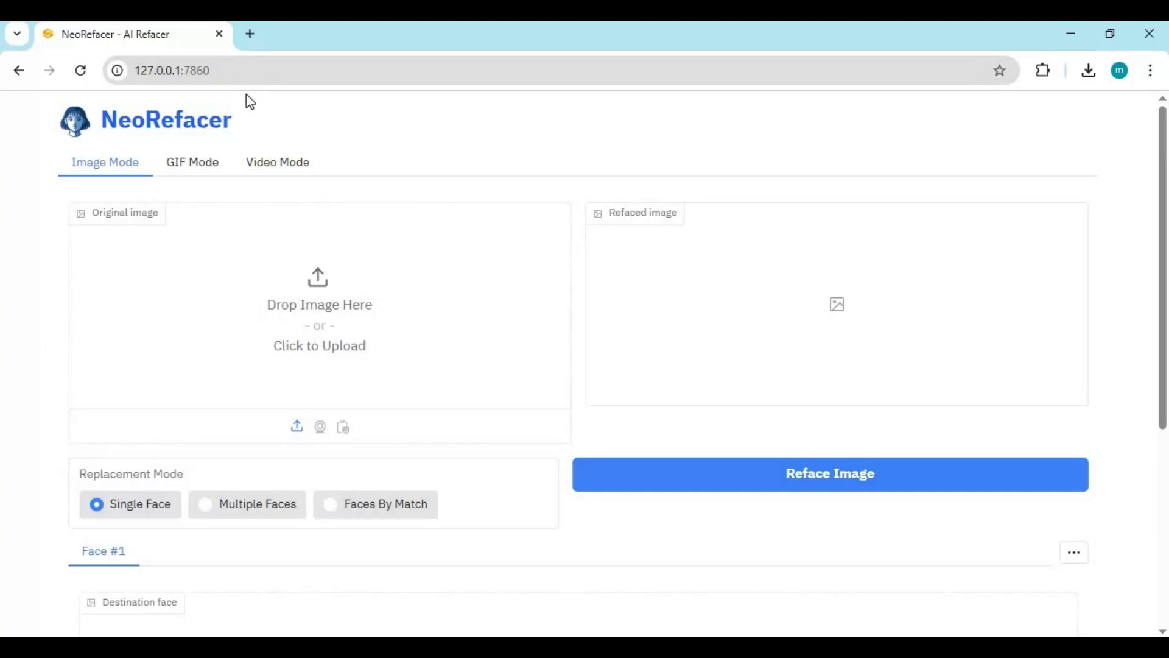
left_click(257, 67)
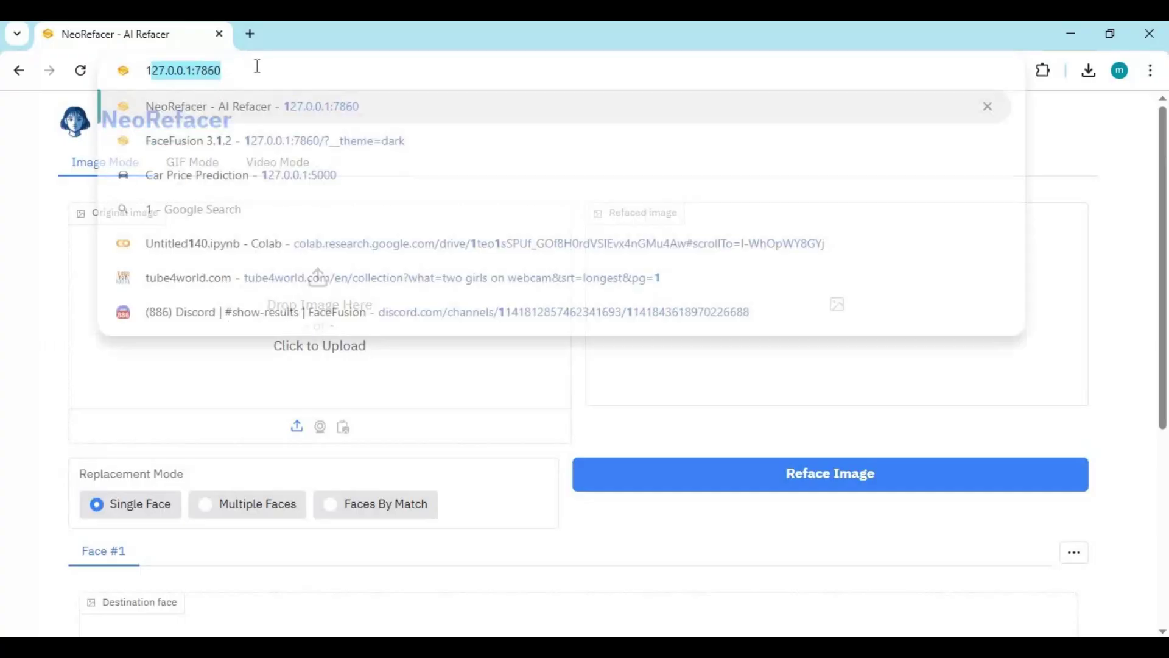
key("Return")
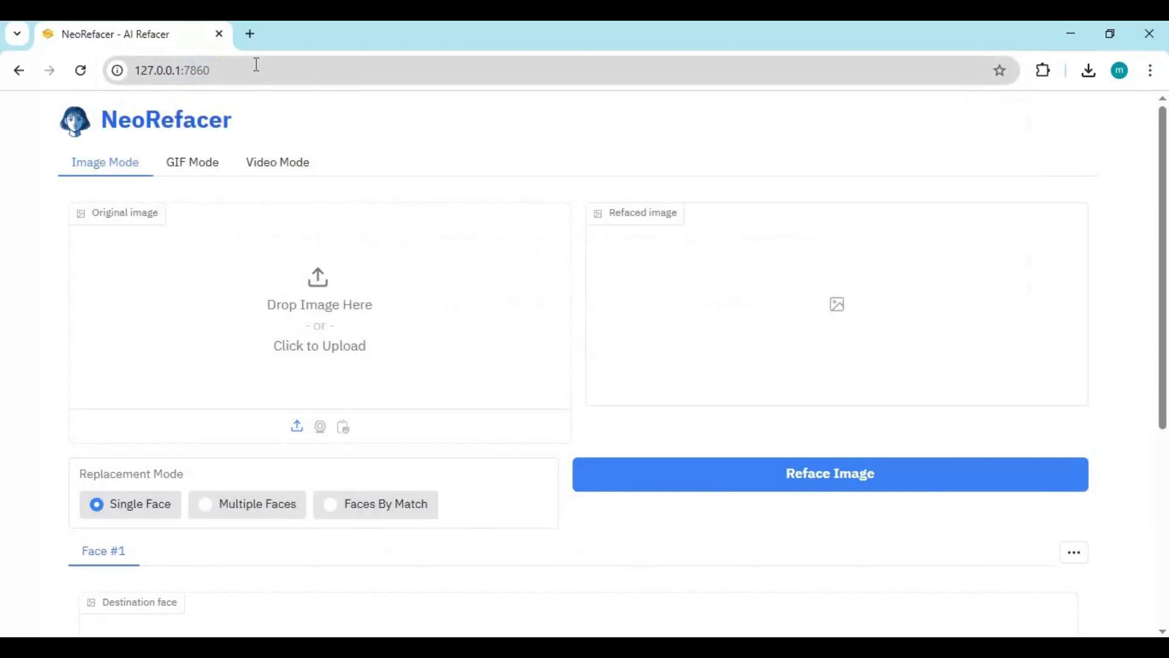
scroll(308, 274, "down", 5)
scroll(308, 271, "up", 5)
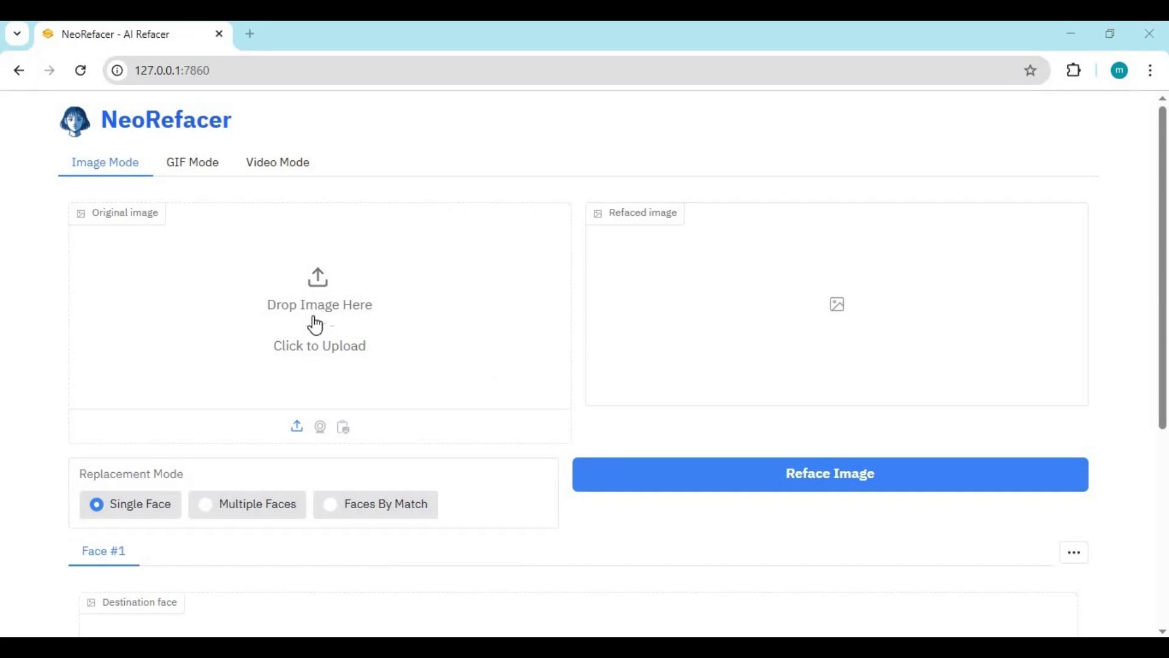
Upload the portrait of the woman on a dark background from Downloads as the original image
left_click(376, 240)
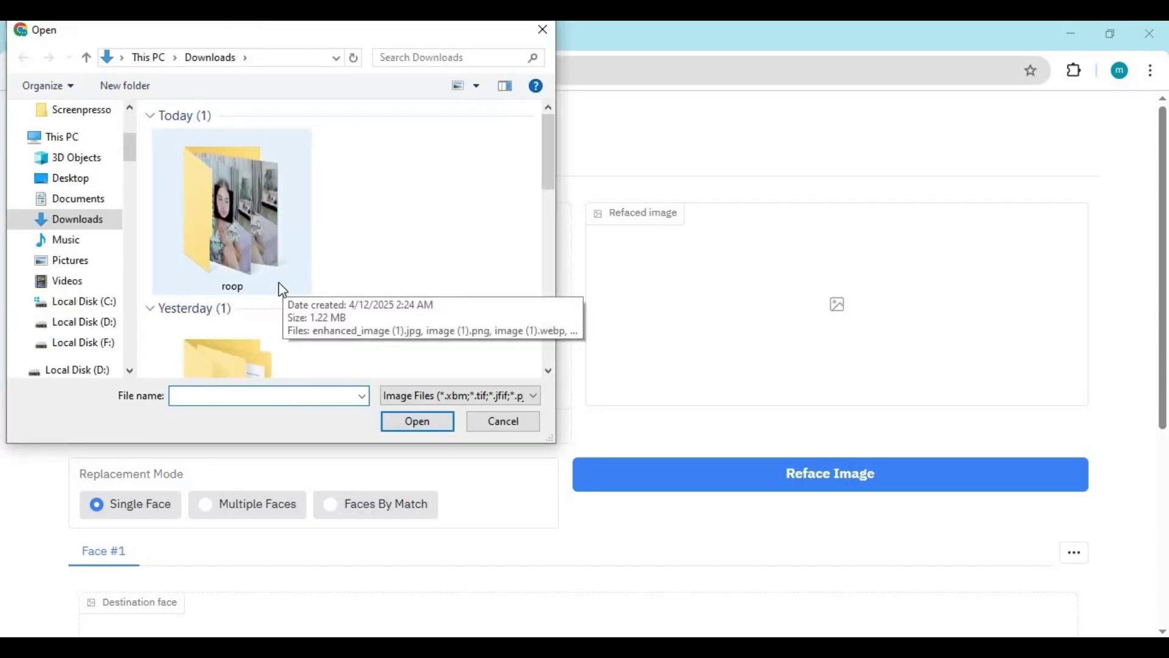
scroll(282, 290, "down", 5)
scroll(270, 290, "up", 3)
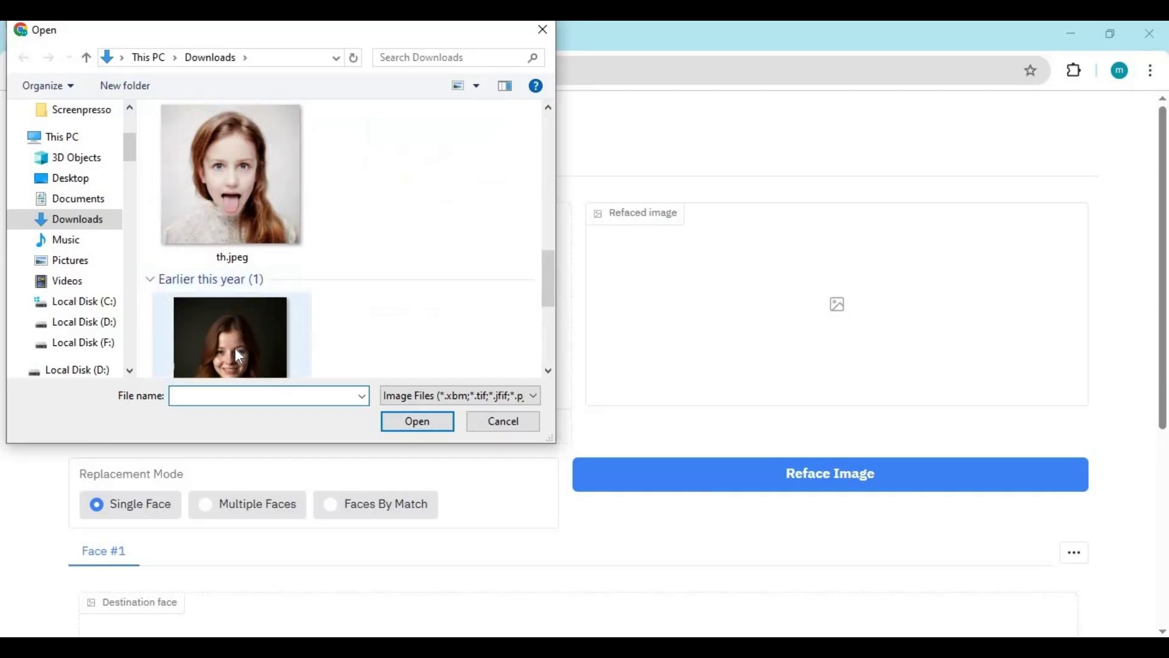
double_click(235, 348)
Upload the portrait of the woman with wavy brown hair on a lilac background from Downloads as the destination face
scroll(177, 272, "down", 5)
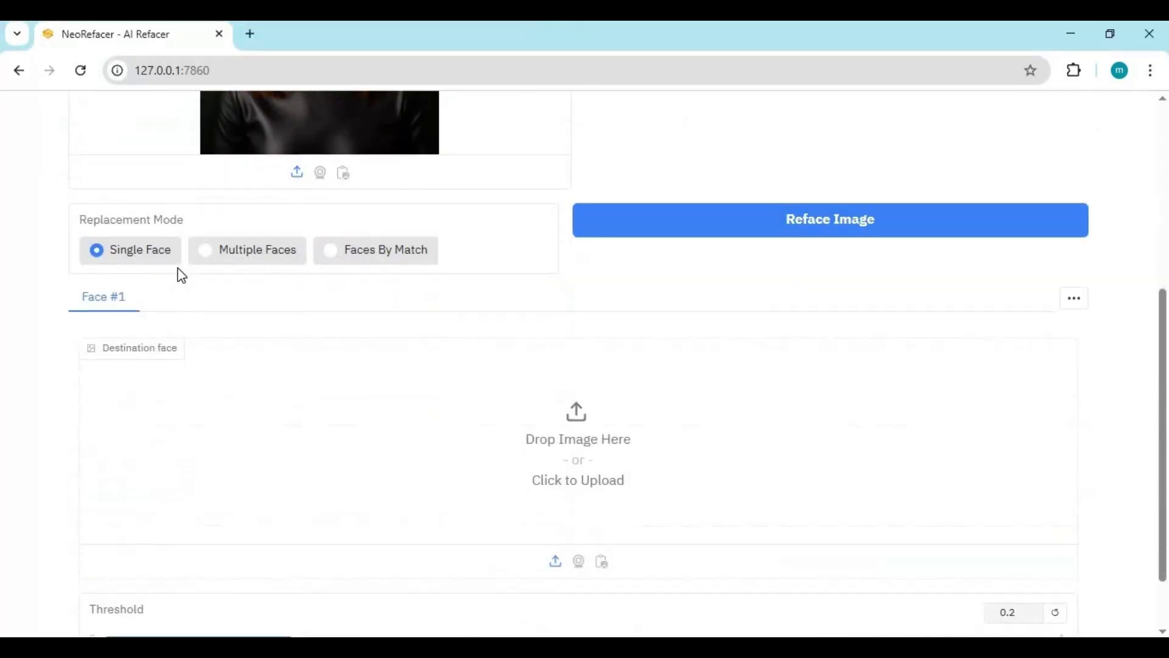
left_click(573, 436)
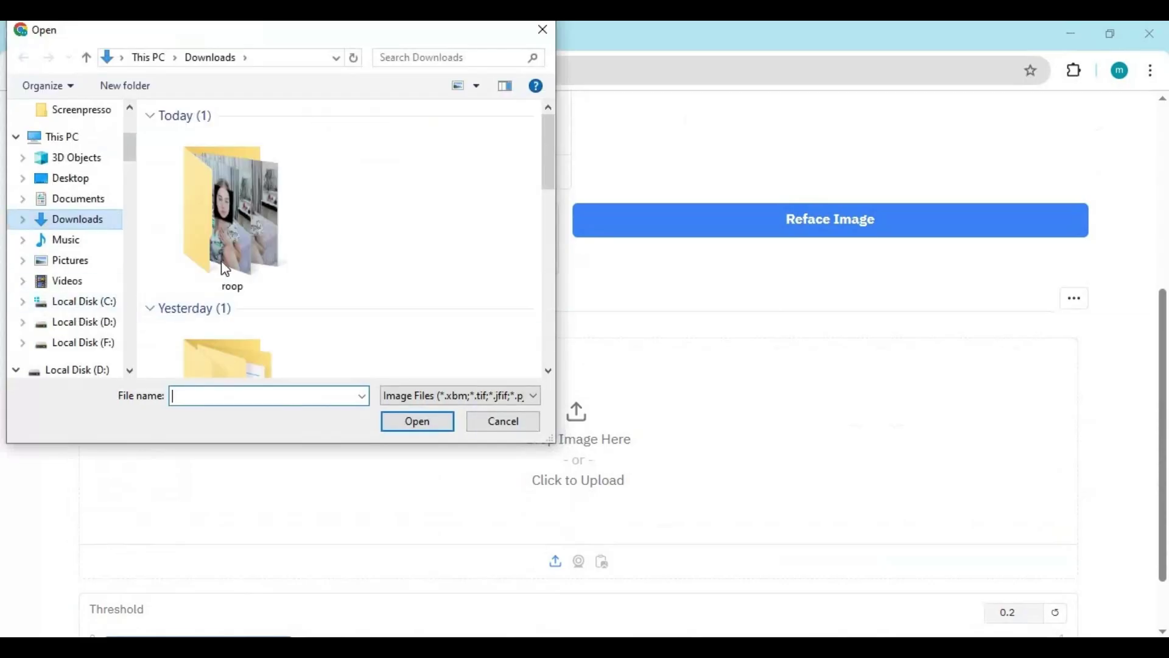
scroll(295, 286, "down", 3)
double_click(210, 294)
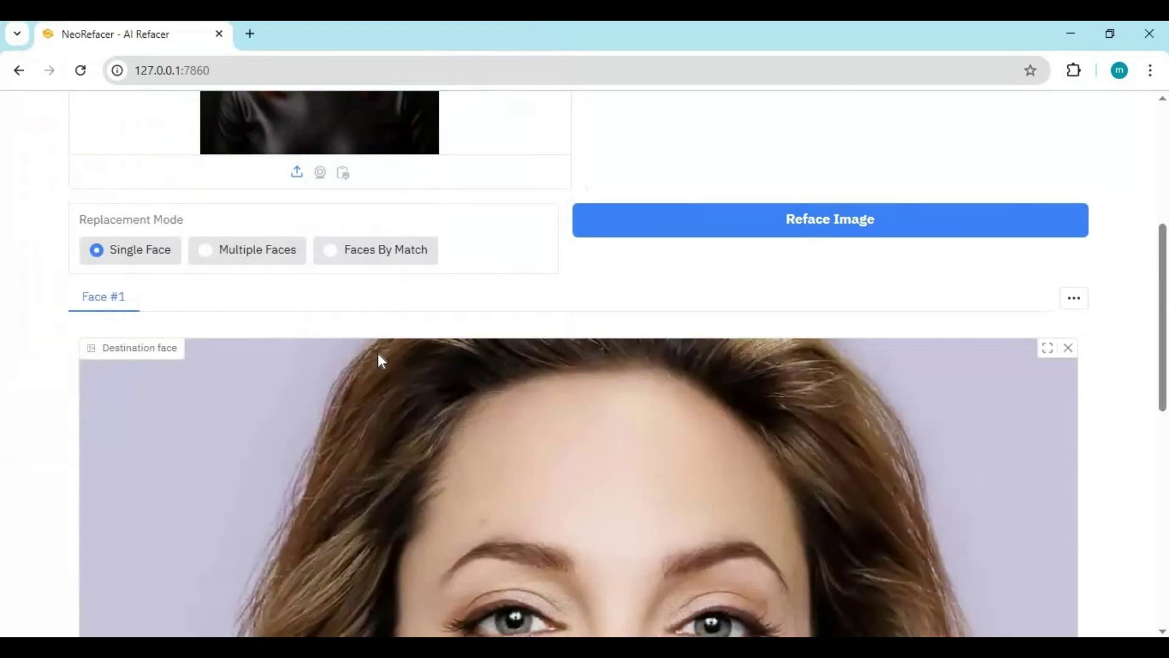
scroll(399, 371, "down", 10)
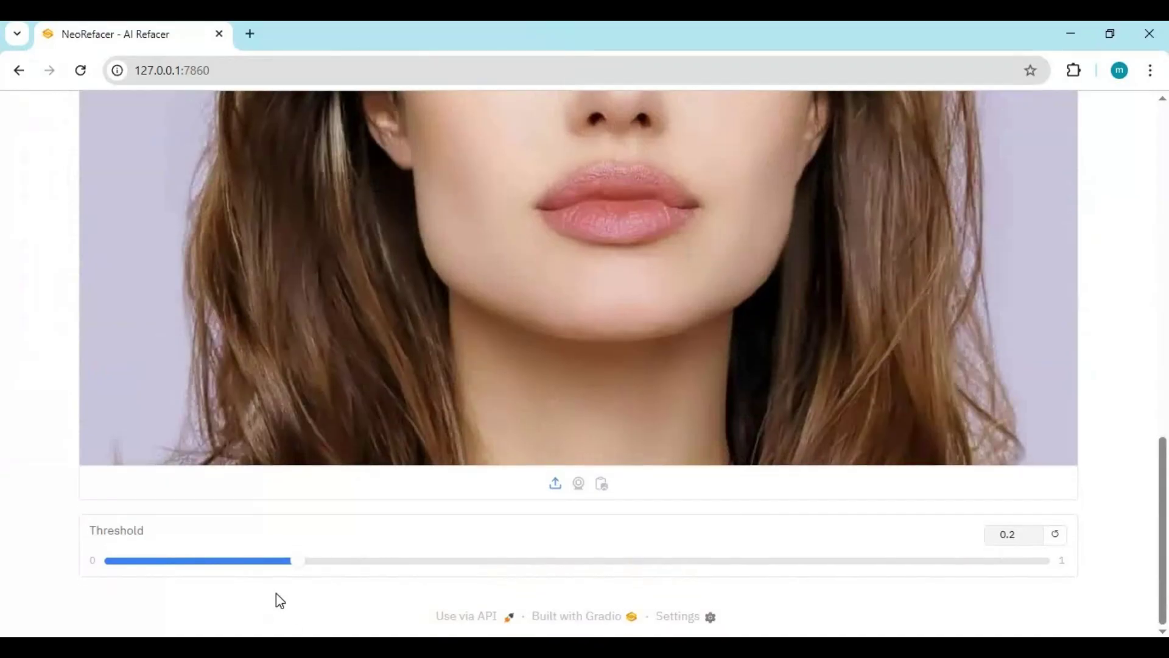
Reface the portrait of the woman on the dark background in Single Face mode and compare the result with the original
scroll(494, 430, "up", 10)
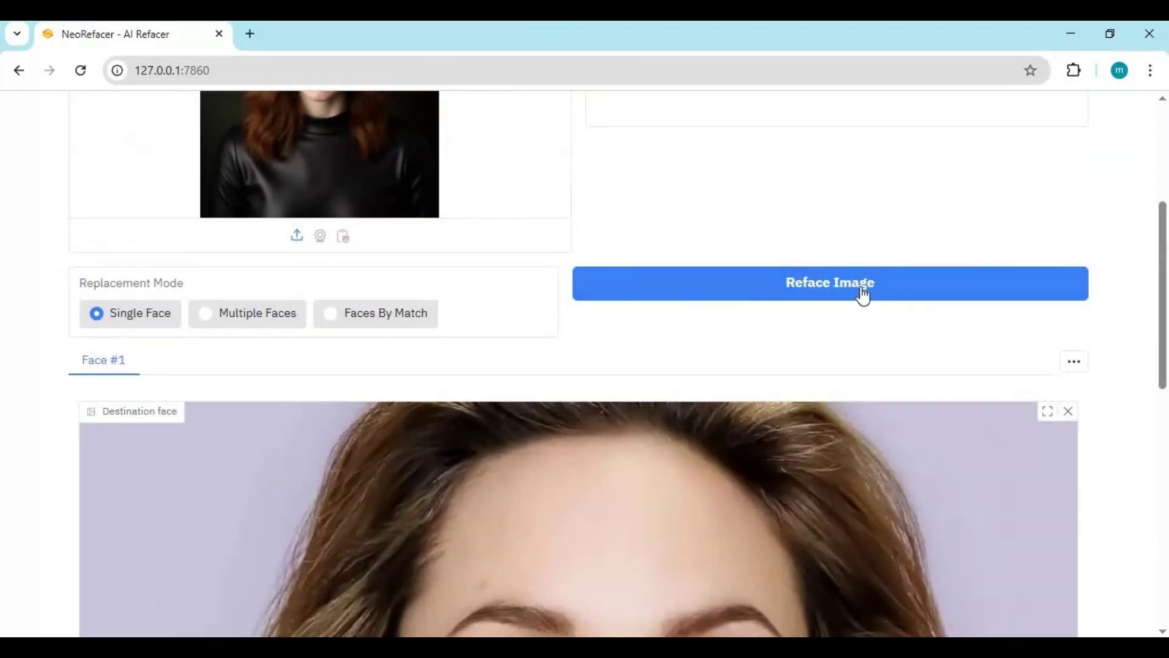
left_click(854, 301)
scroll(703, 301, "up", 5)
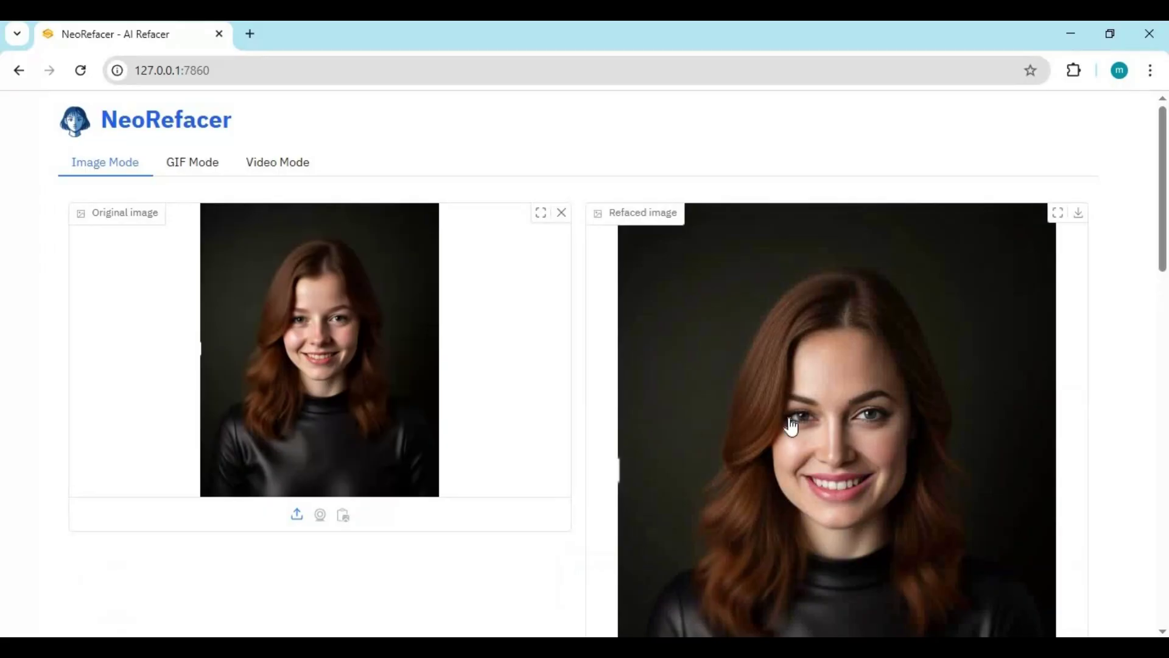
scroll(791, 430, "down", 4)
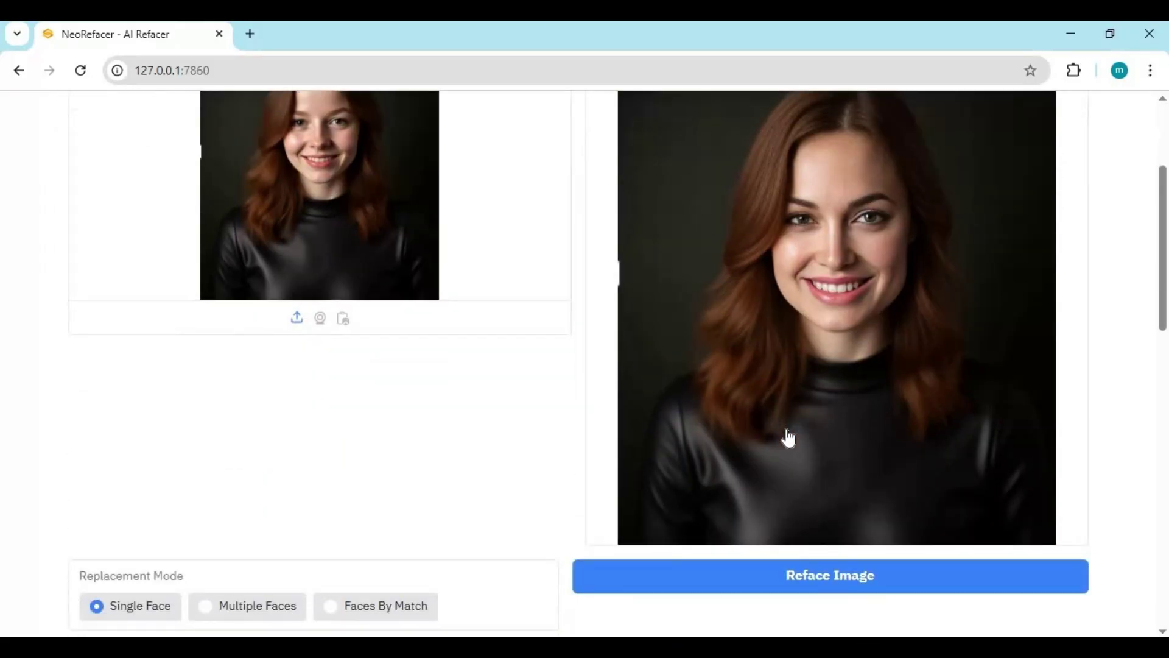
scroll(788, 437, "down", 6)
scroll(789, 437, "up", 8)
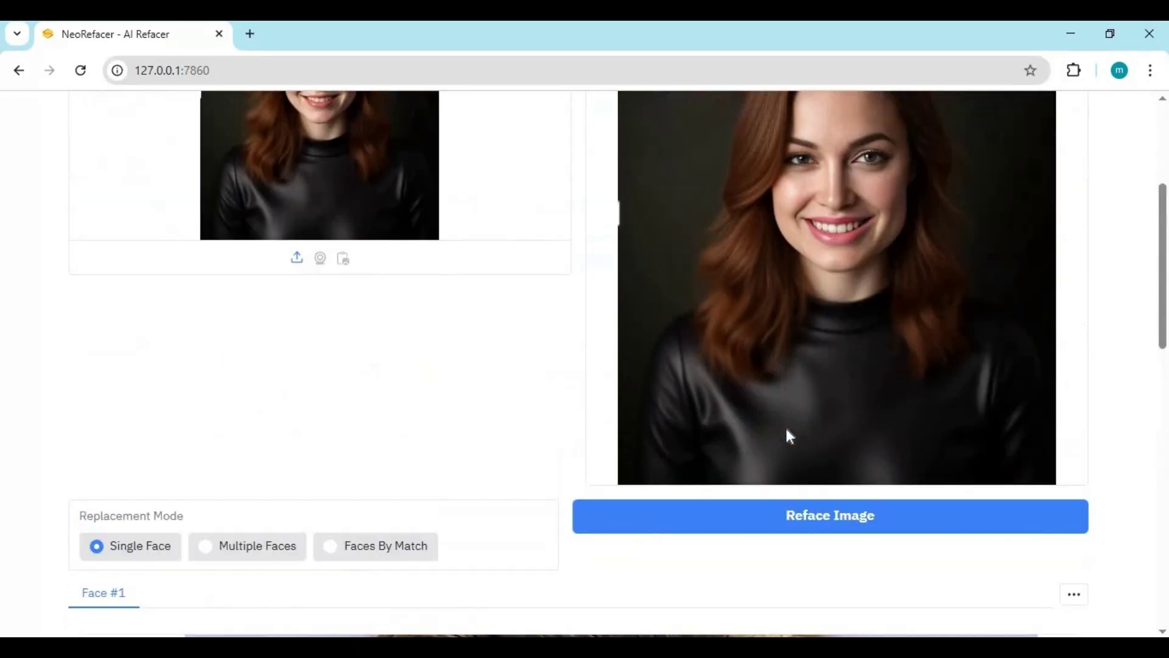
Switch the replacement mode to Multiple Faces and look through the destination face slots from Face #2 to Face #8
scroll(789, 437, "down", 5)
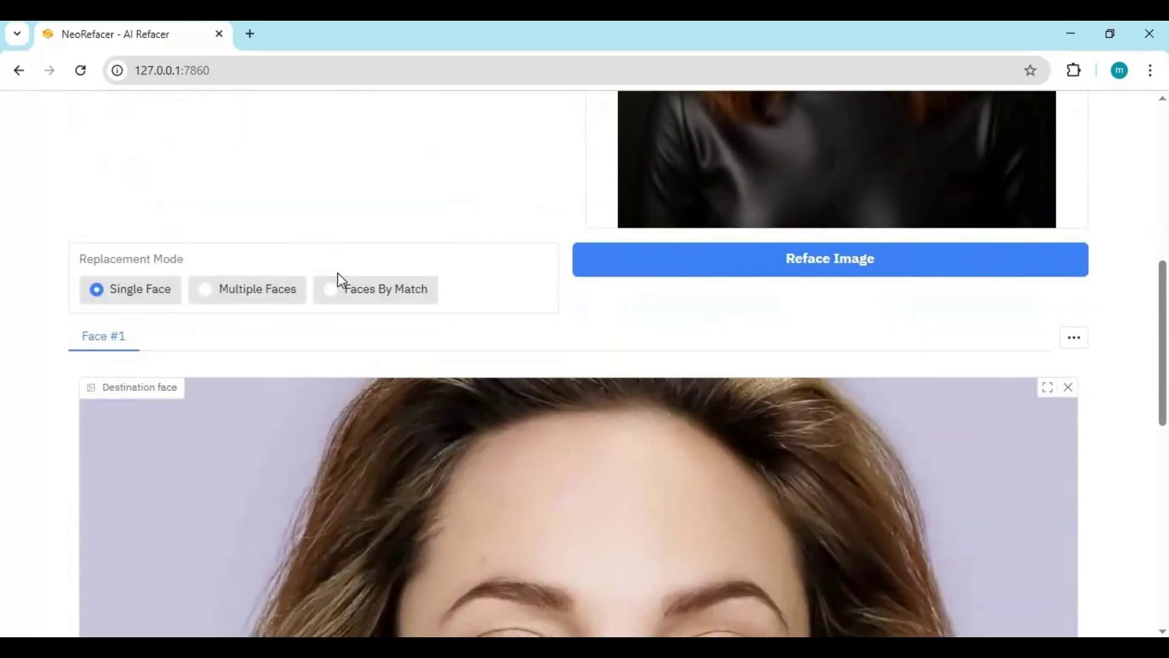
left_click(236, 300)
left_click(178, 345)
left_click(263, 346)
left_click(306, 346)
left_click(404, 350)
left_click(484, 345)
left_click(564, 342)
left_click(614, 346)
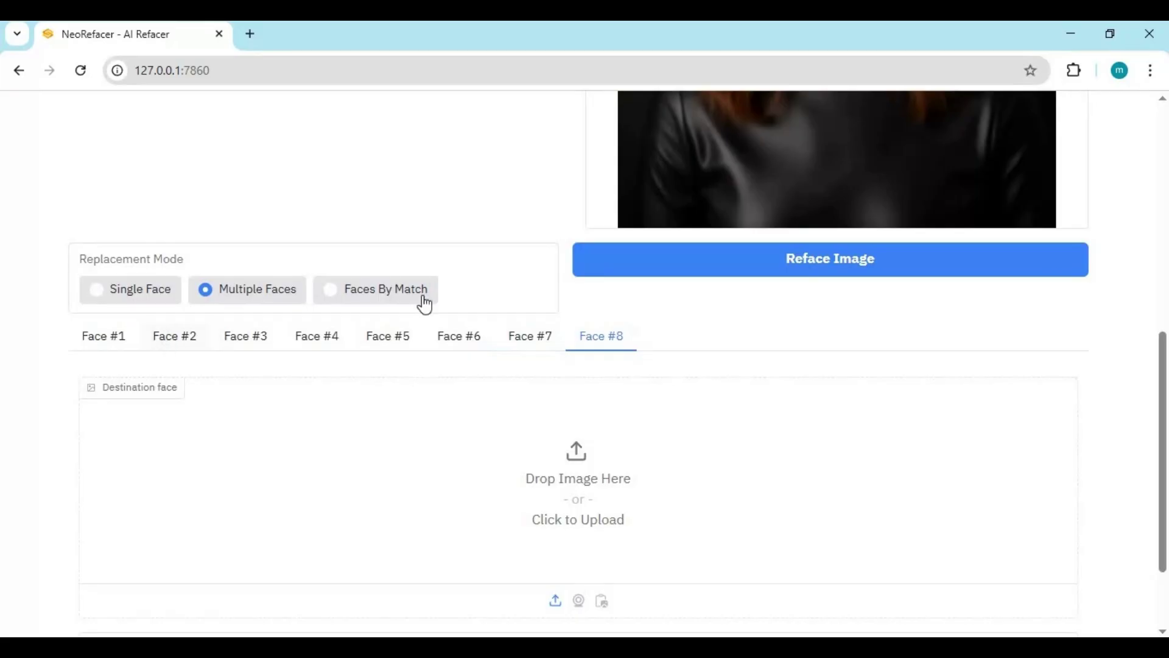
Set the replacement mode to Faces By Match and view its upload areas and the original image of two women
left_click(334, 301)
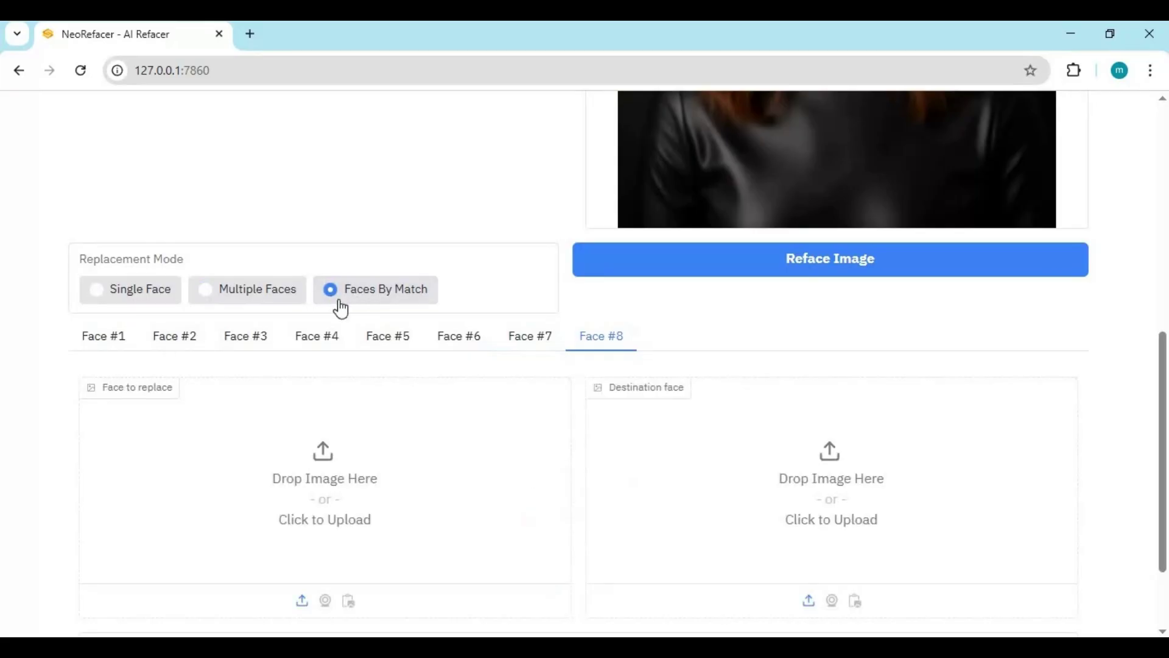
scroll(235, 420, "down", 2)
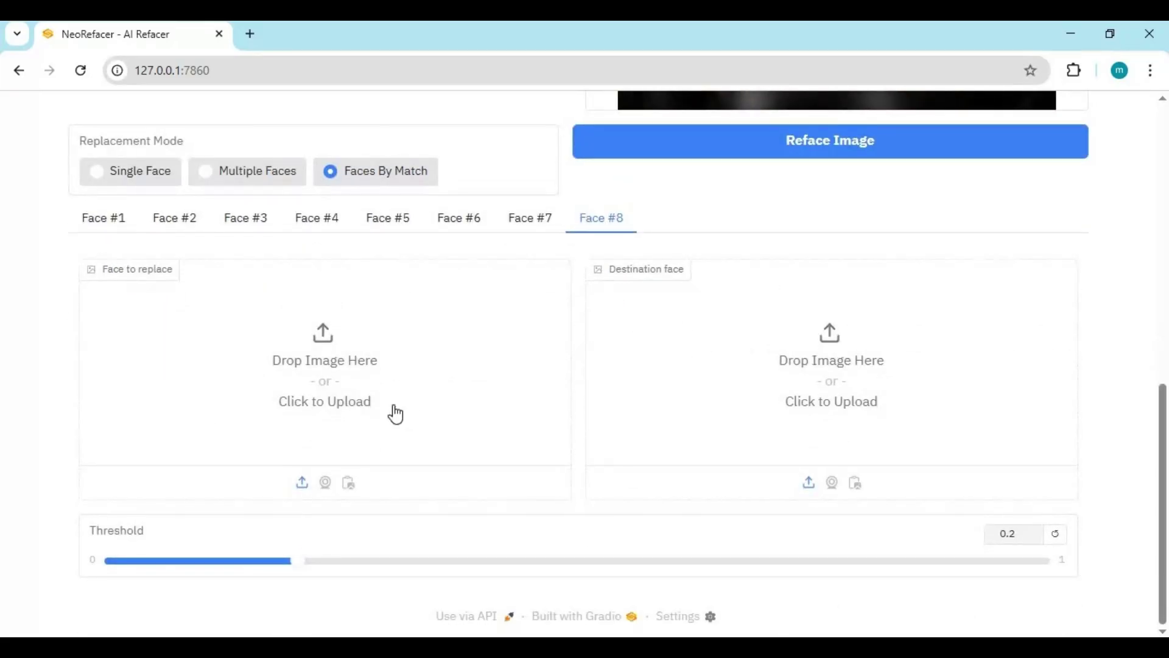
scroll(405, 393, "up", 10)
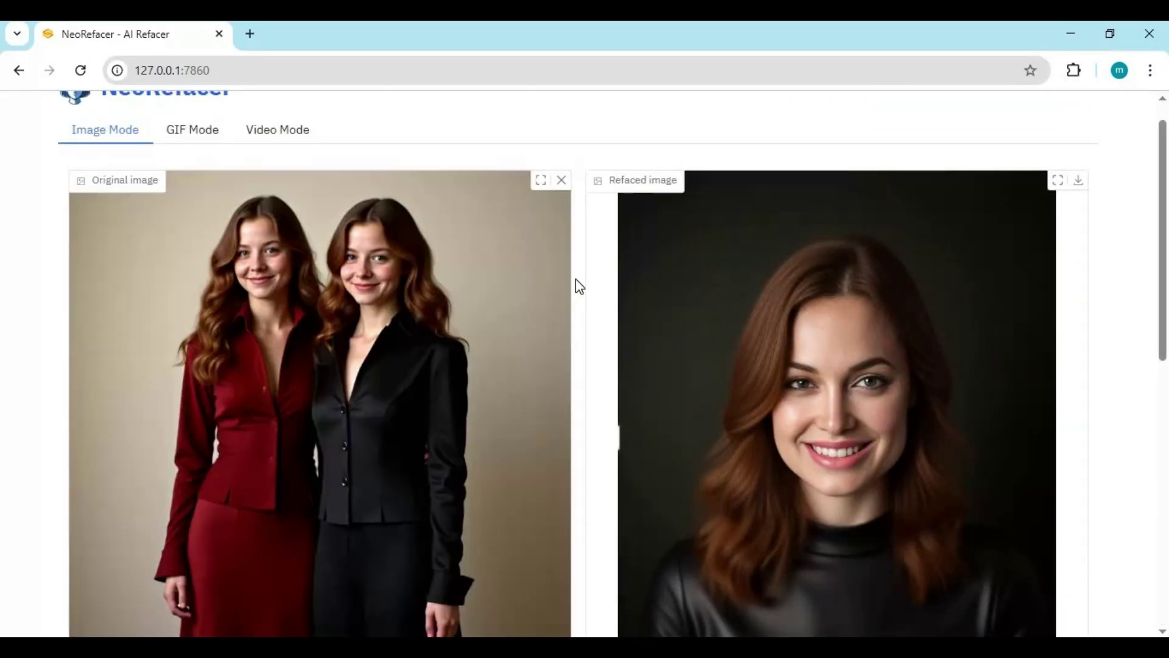
scroll(579, 286, "down", 8)
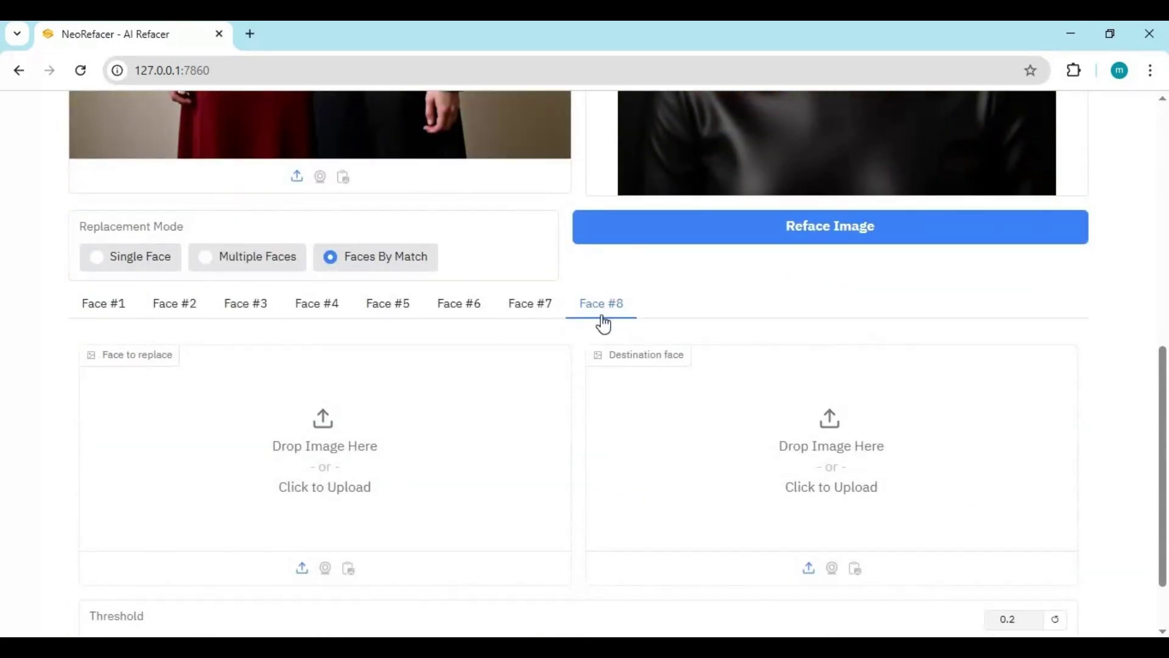
Review the pairs of face to replace and destination face set for Face #1 and Face #2
left_click(107, 305)
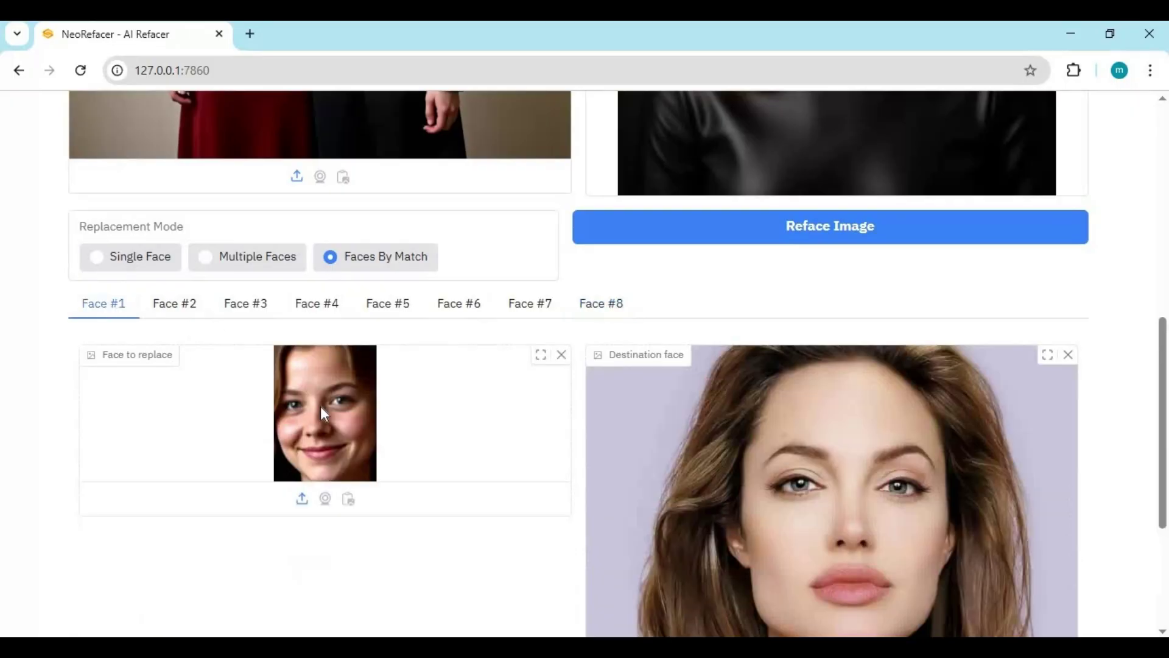
left_click(153, 304)
left_click(722, 449)
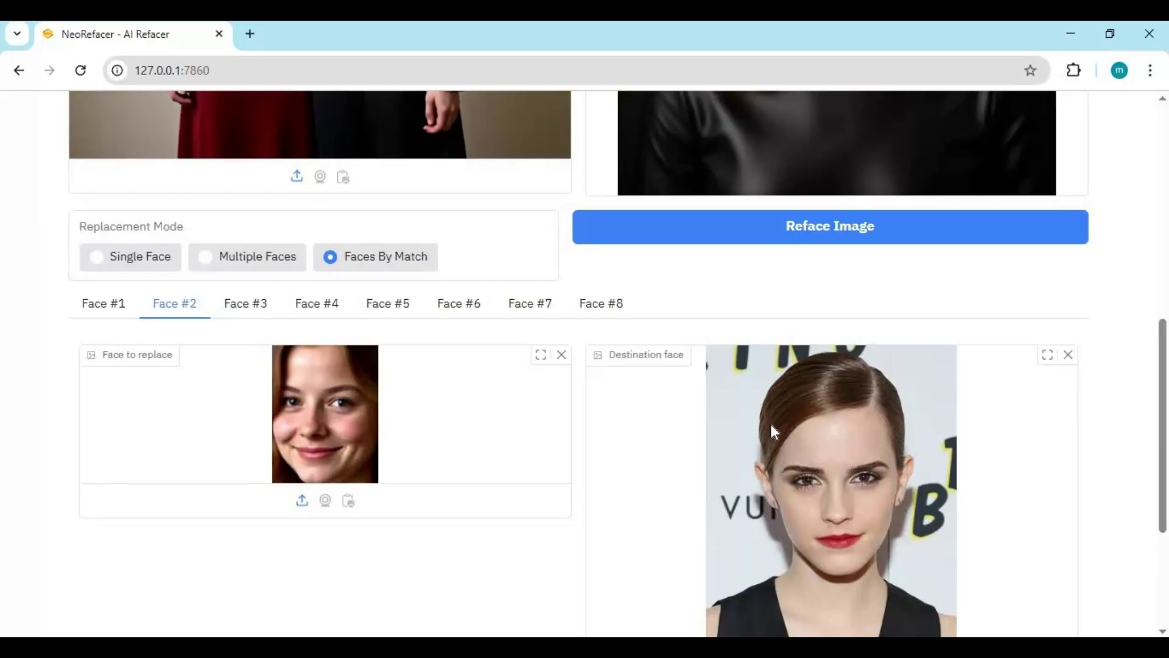
scroll(770, 424, "down", 4)
scroll(770, 422, "up", 7)
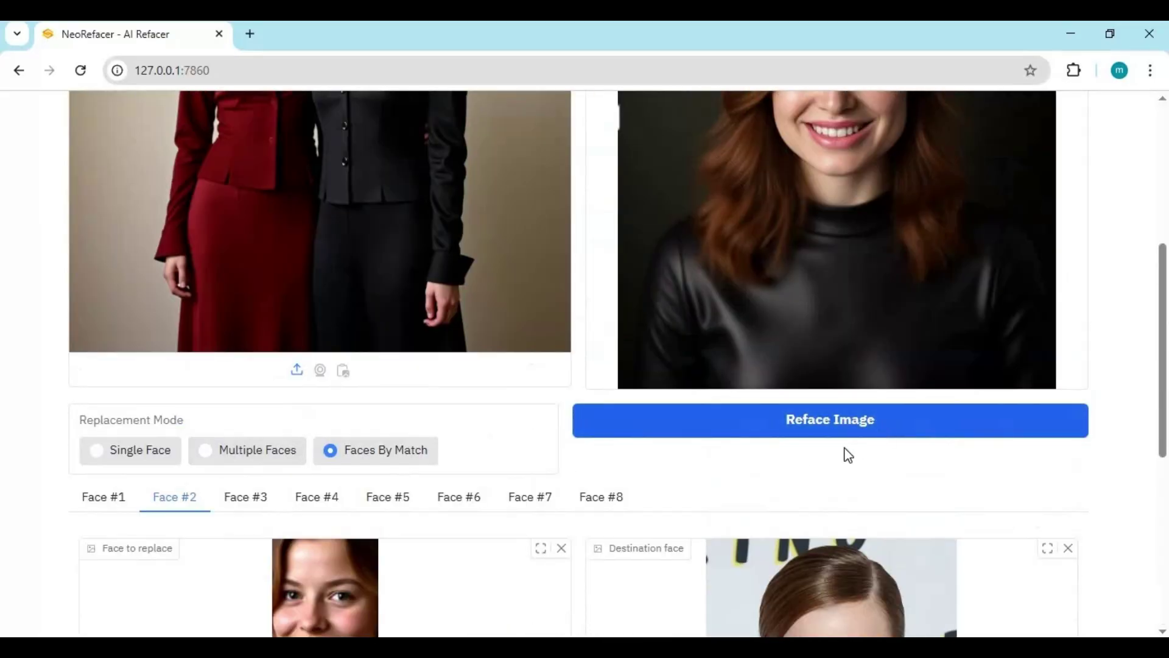
Reface the image of the two women with Faces By Match and compare the result with the original and destination faces
left_click(859, 434)
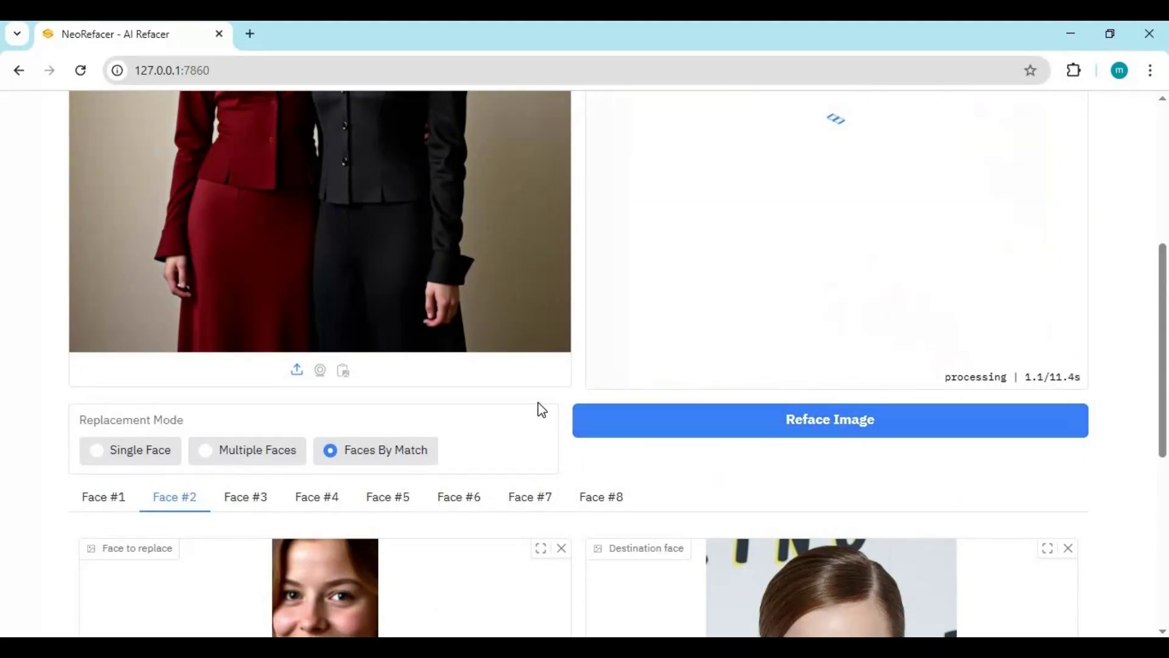
scroll(538, 407, "up", 6)
scroll(538, 407, "down", 1)
scroll(537, 407, "down", 1)
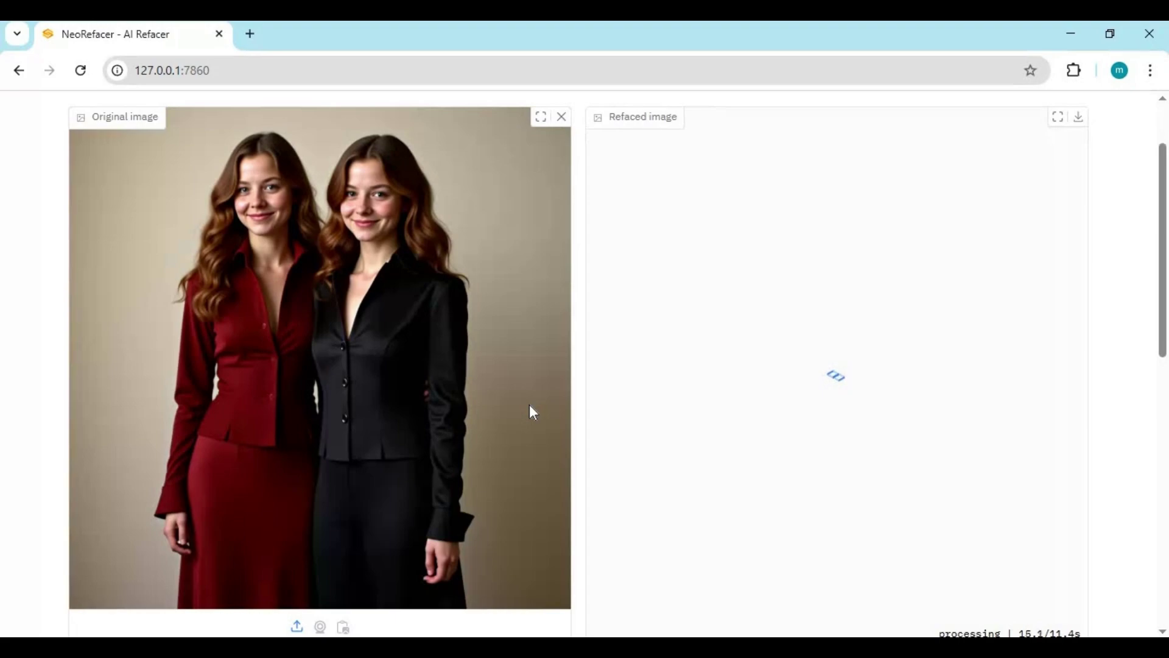
scroll(549, 417, "up", 2)
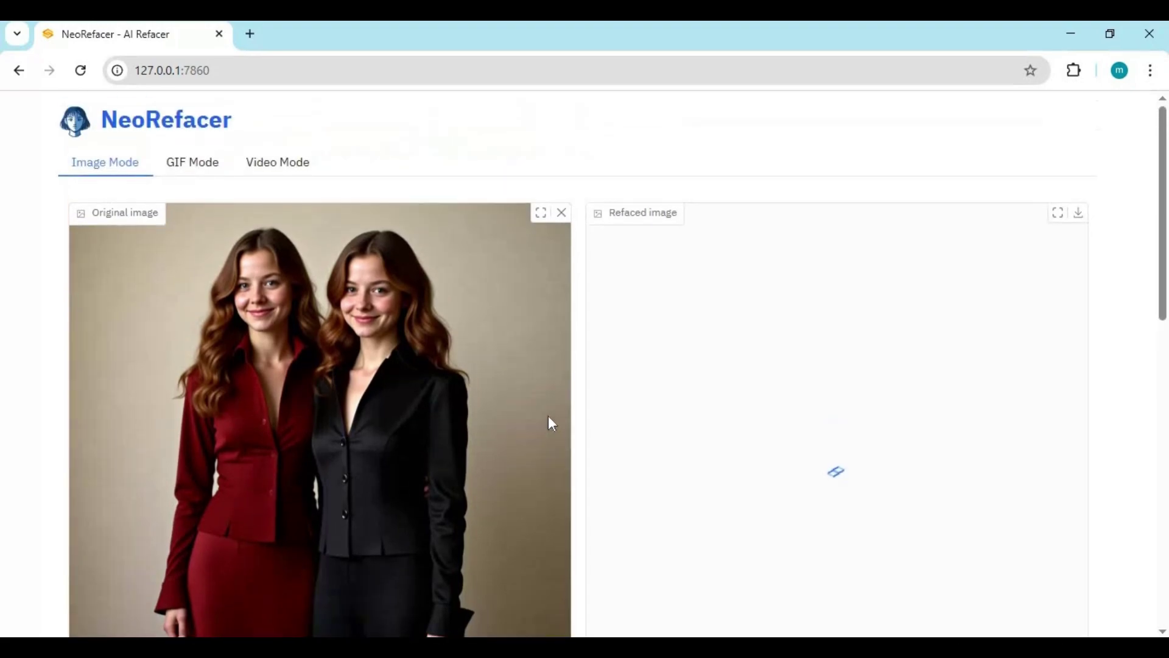
scroll(549, 421, "down", 1)
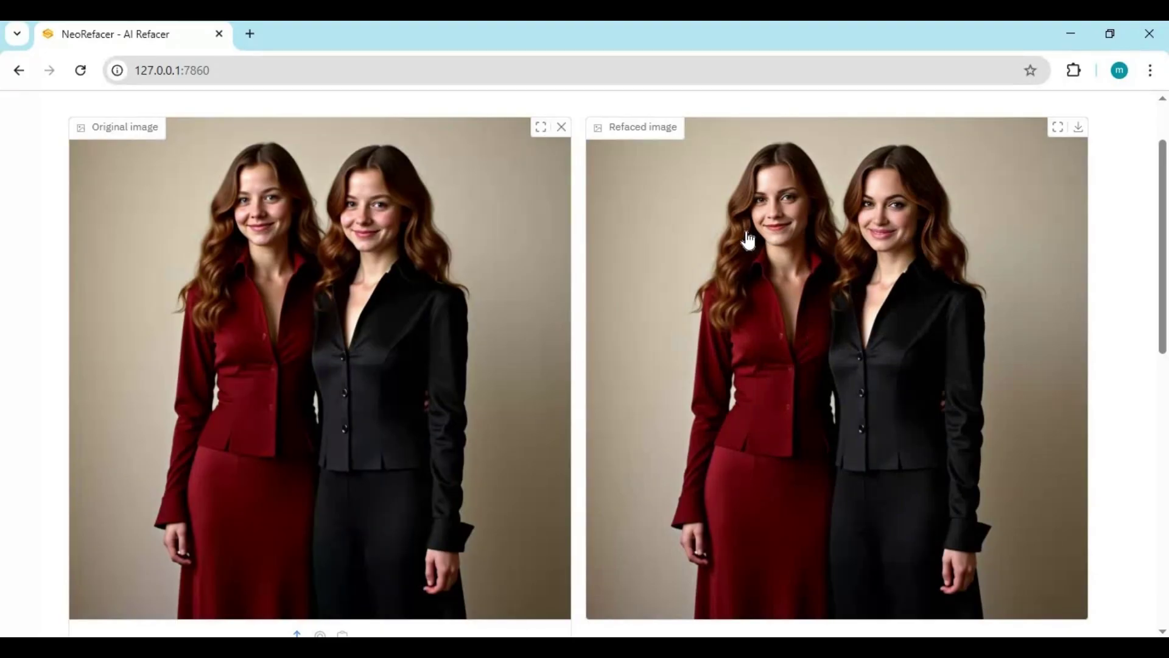
scroll(843, 372, "down", 10)
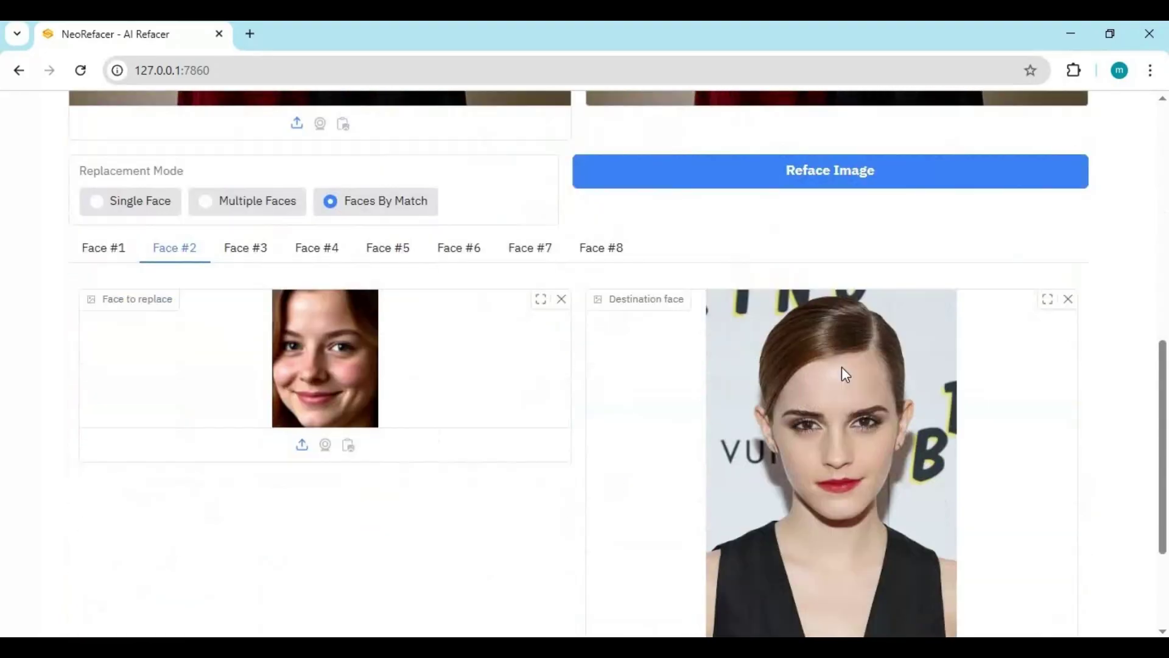
scroll(844, 370, "up", 10)
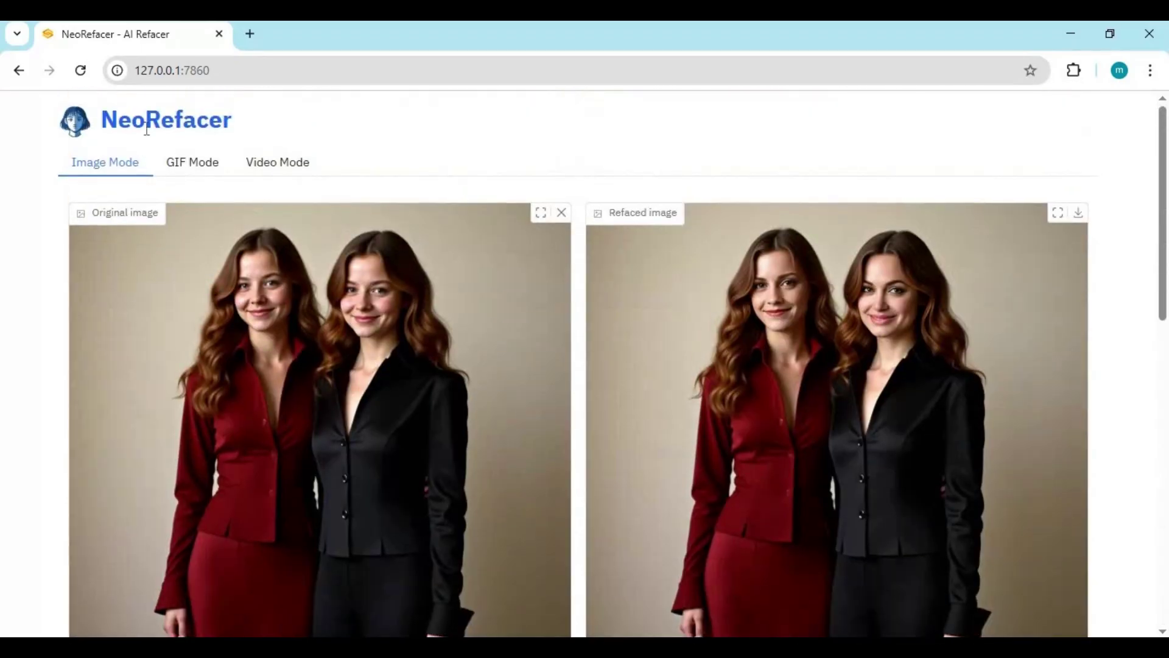
View GIF Mode briefly, switch to Video Mode and upload the clip of the woman hugging a dog as the original video
left_click(191, 173)
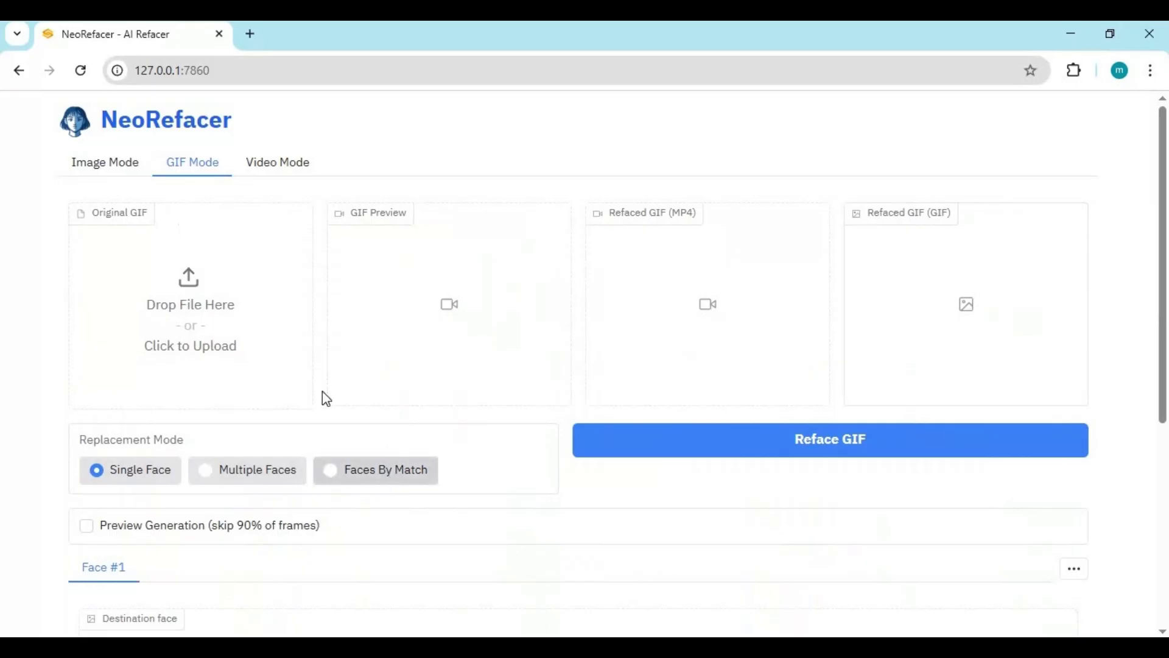
left_click(289, 168)
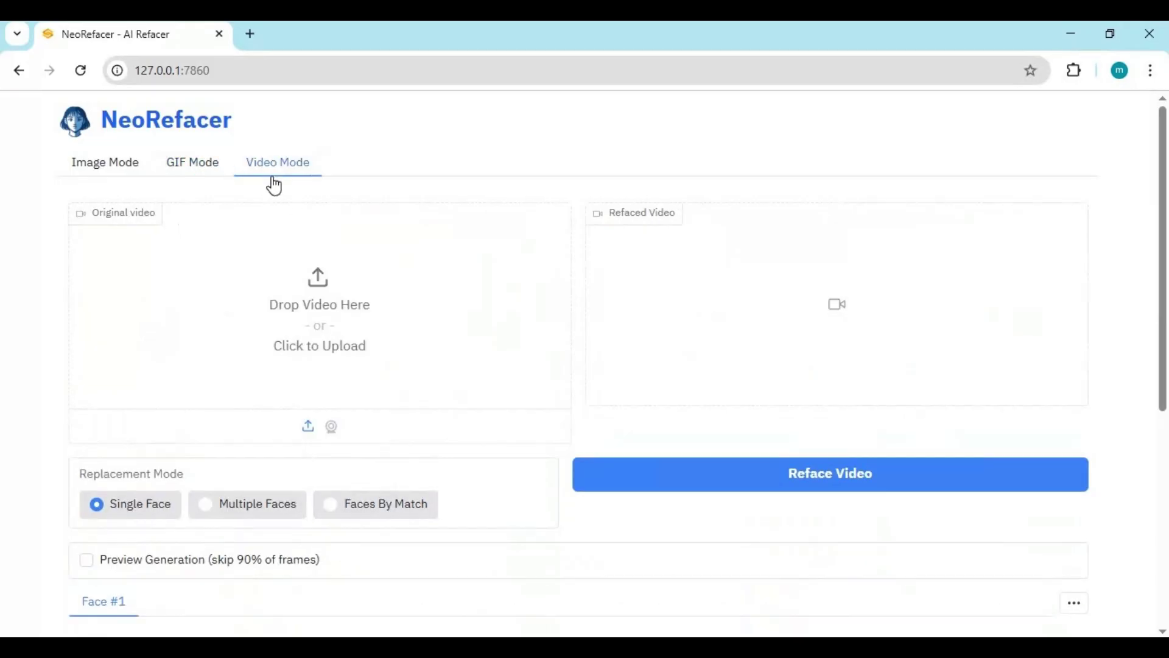
left_click(300, 357)
double_click(392, 292)
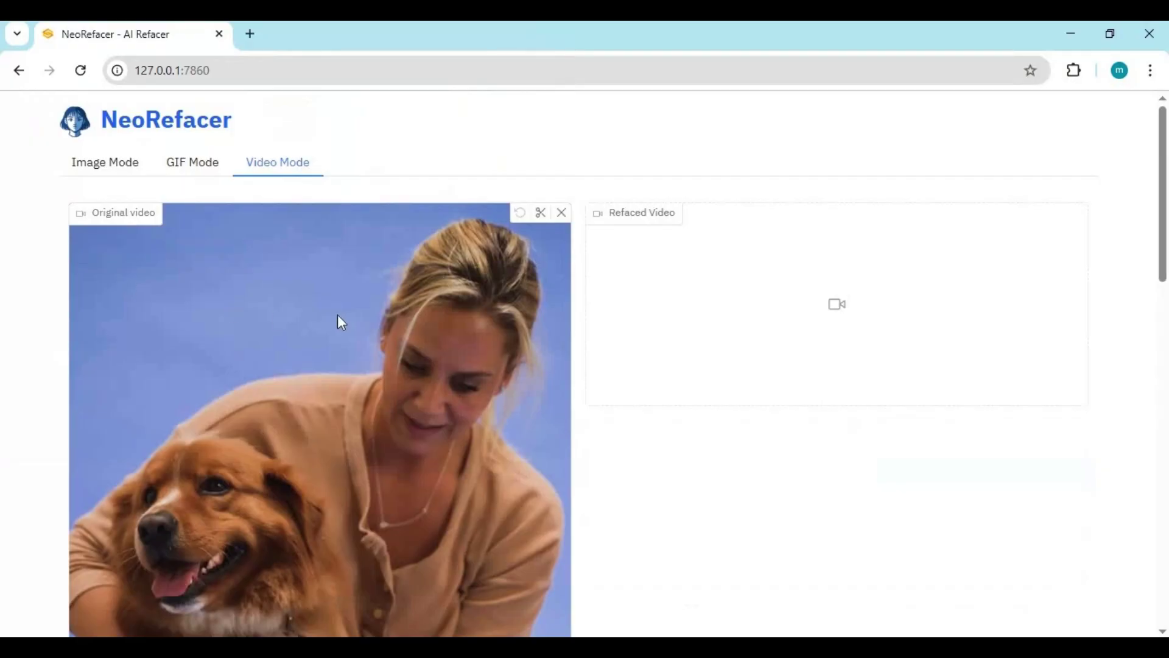
Upload the portrait of the woman with wavy brown hair on a lilac background from Downloads as the video's destination face
scroll(346, 332, "down", 10)
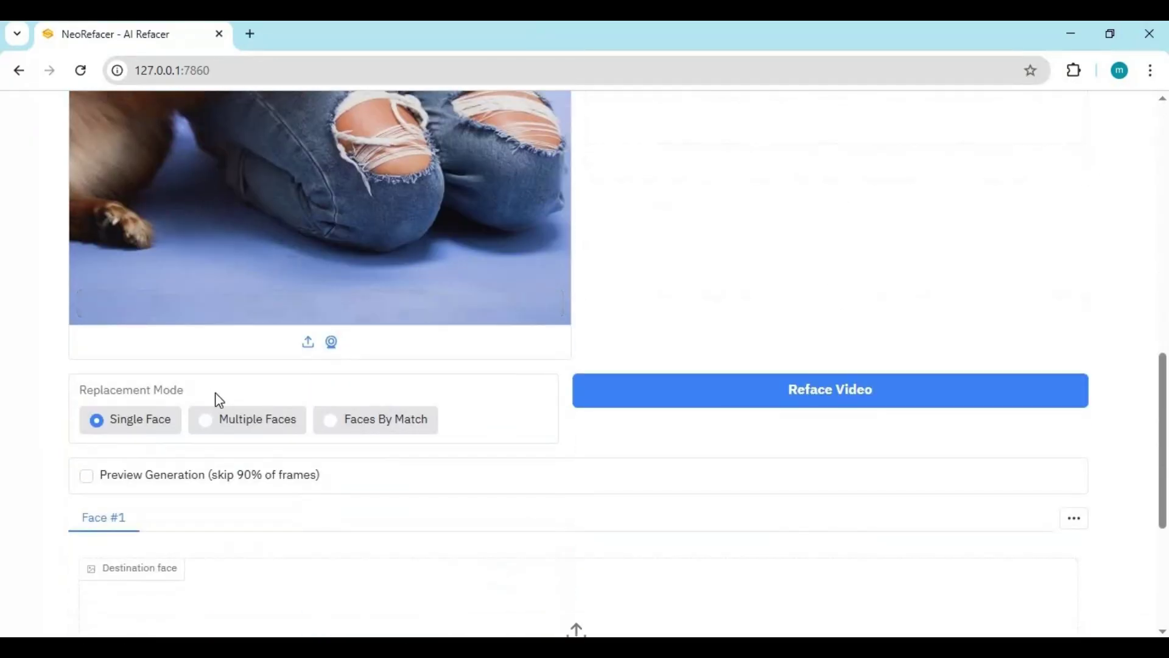
scroll(365, 408, "down", 5)
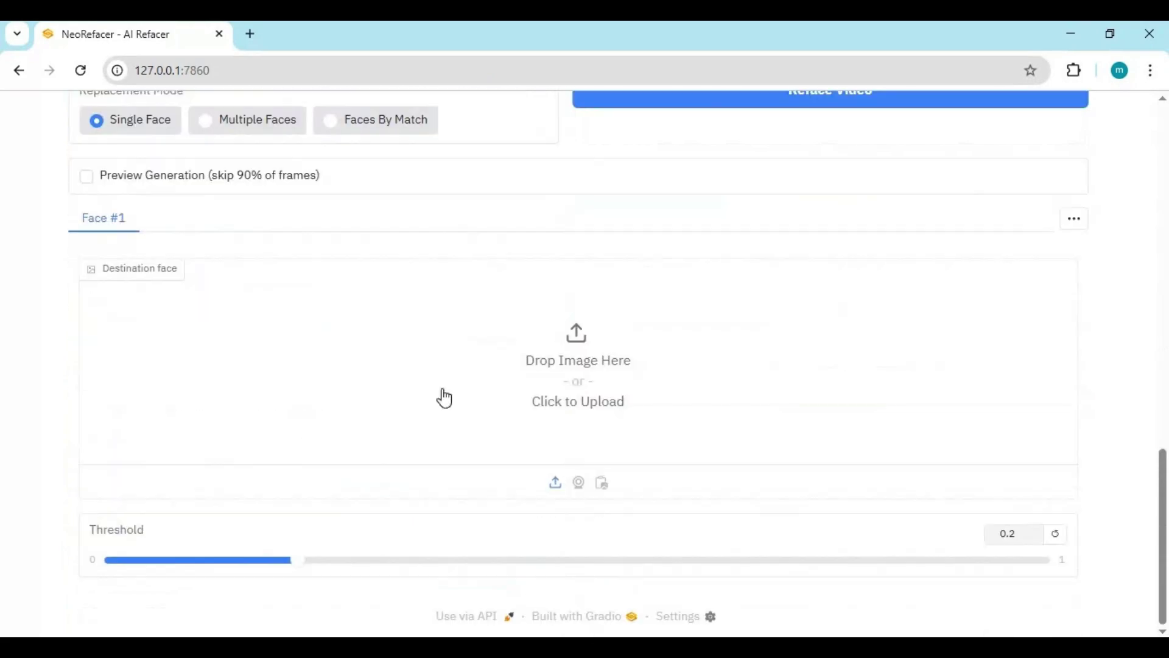
left_click(177, 305)
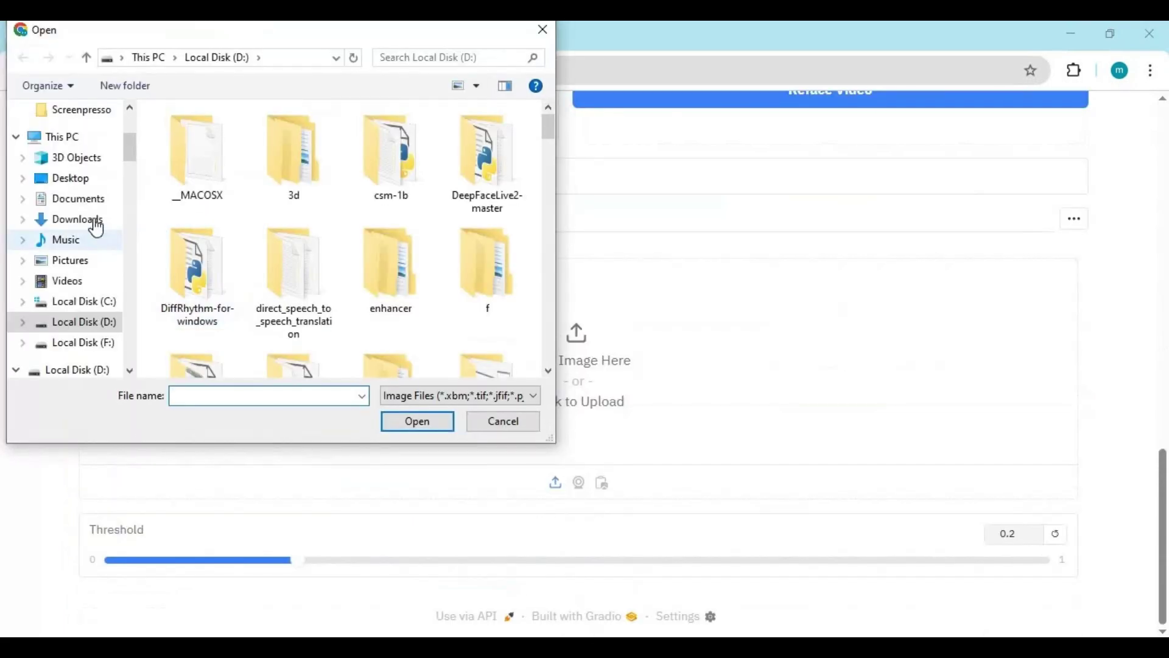
left_click(94, 226)
scroll(240, 268, "down", 5)
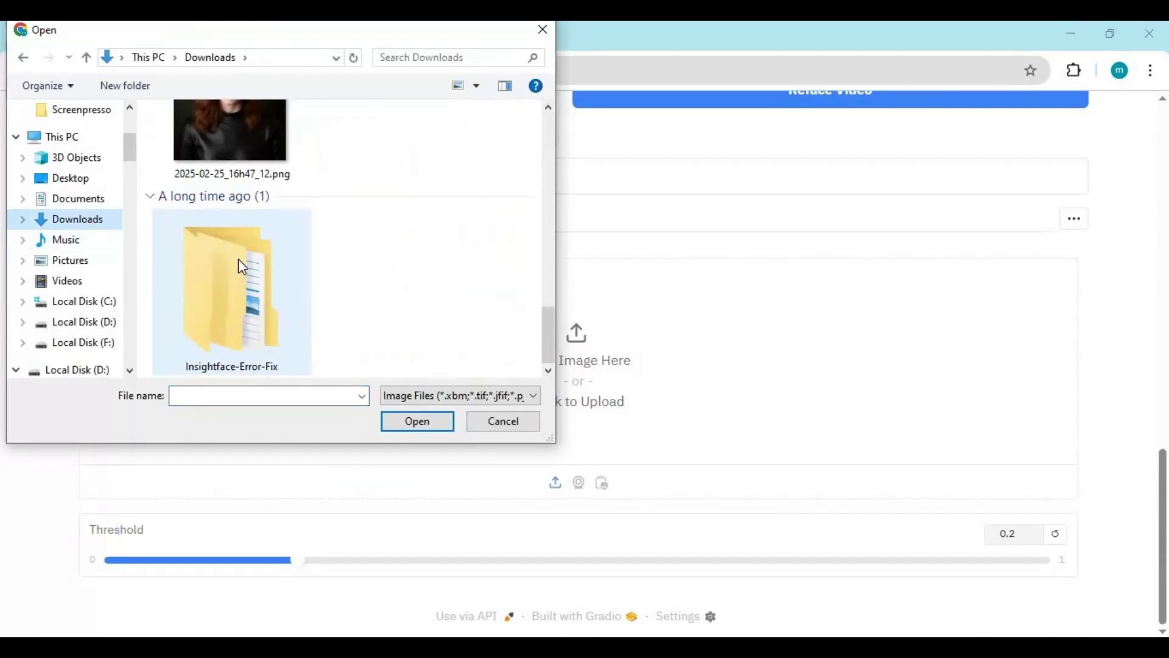
scroll(242, 266, "up", 3)
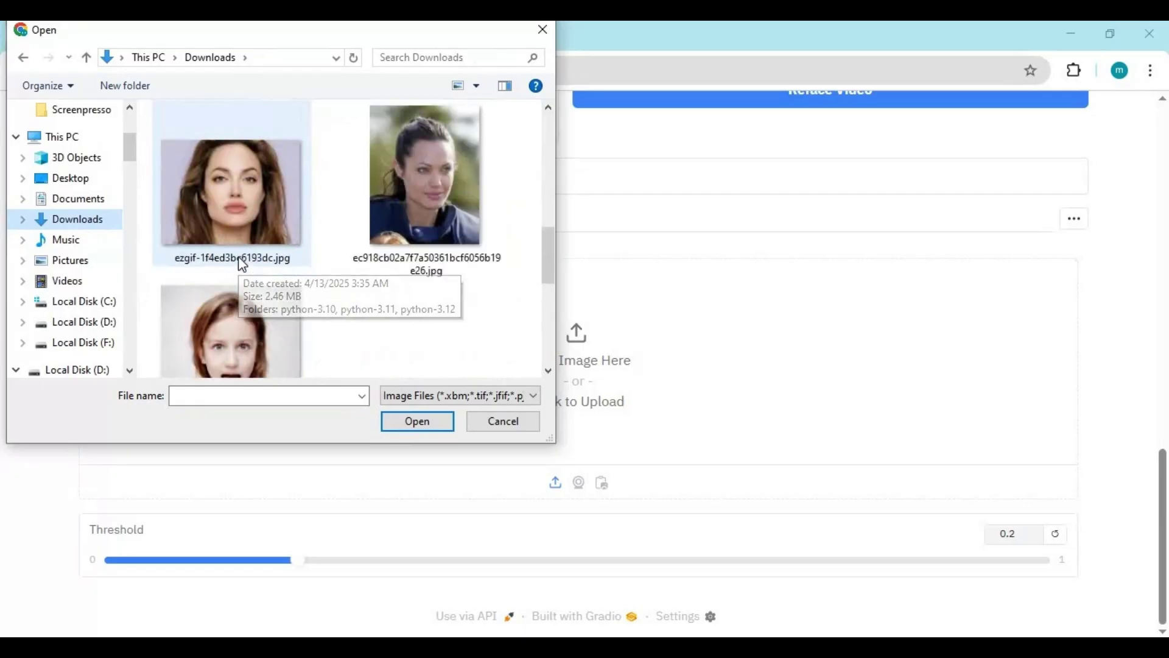
double_click(234, 196)
Start refacing the video of the woman with the dog in Single Face mode
scroll(718, 465, "down", 9)
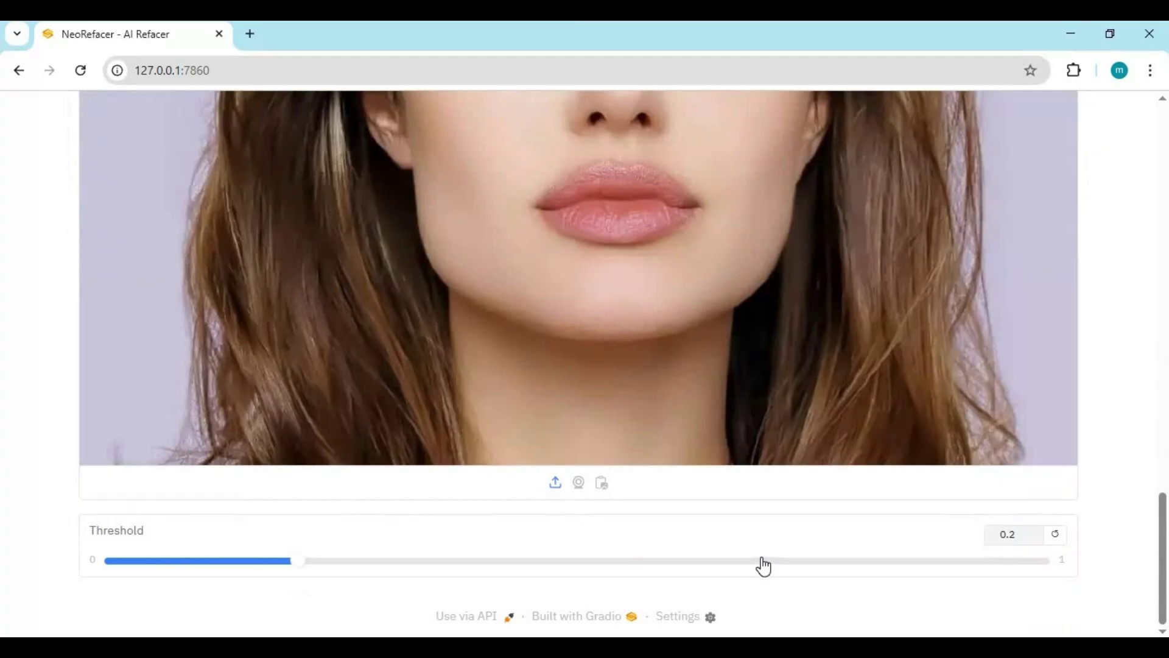
scroll(762, 557, "up", 10)
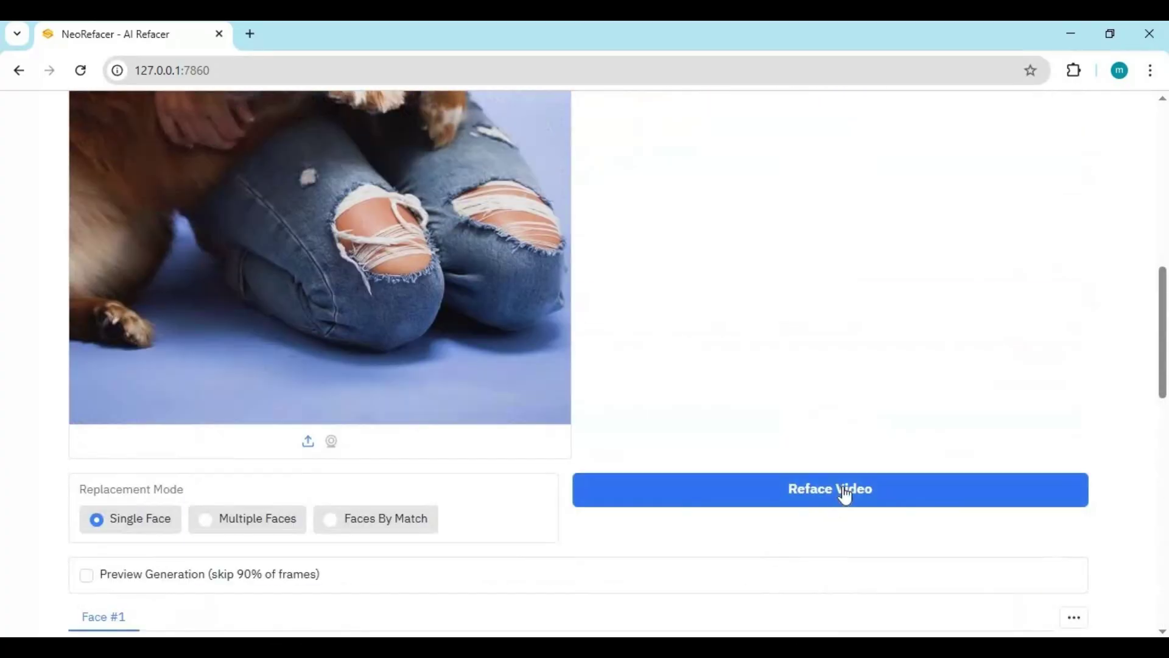
scroll(677, 501, "up", 4)
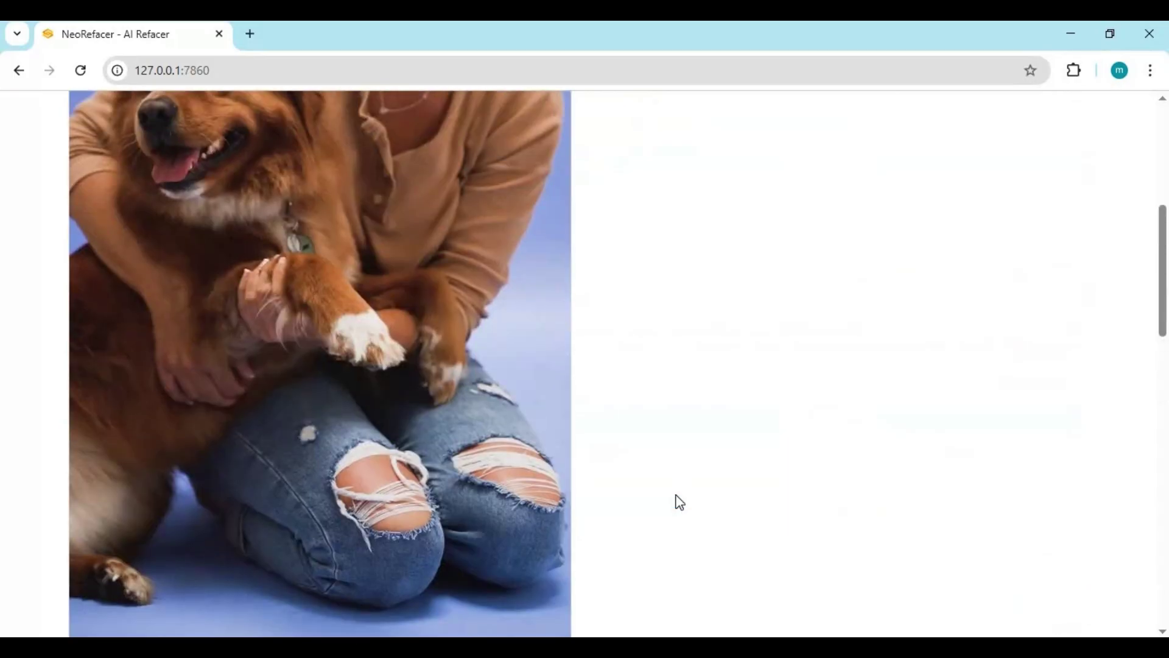
Switch to the command prompt window and check the speed at which the video frames are processed
key("alt+Tab")
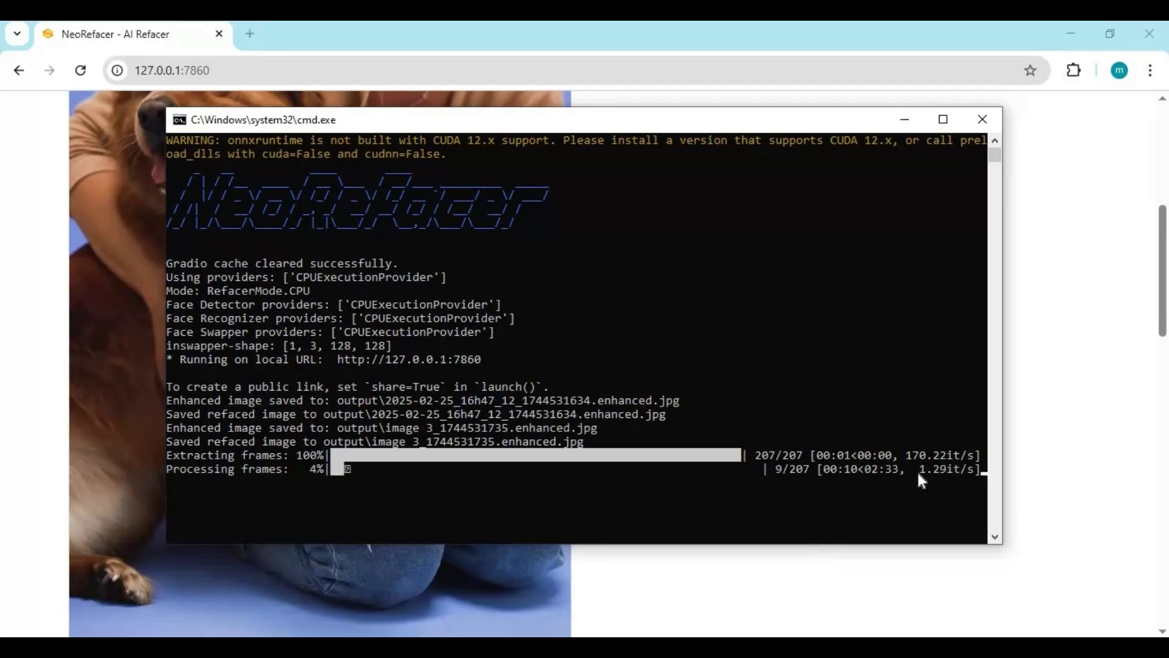
left_click_drag(920, 470, 957, 473)
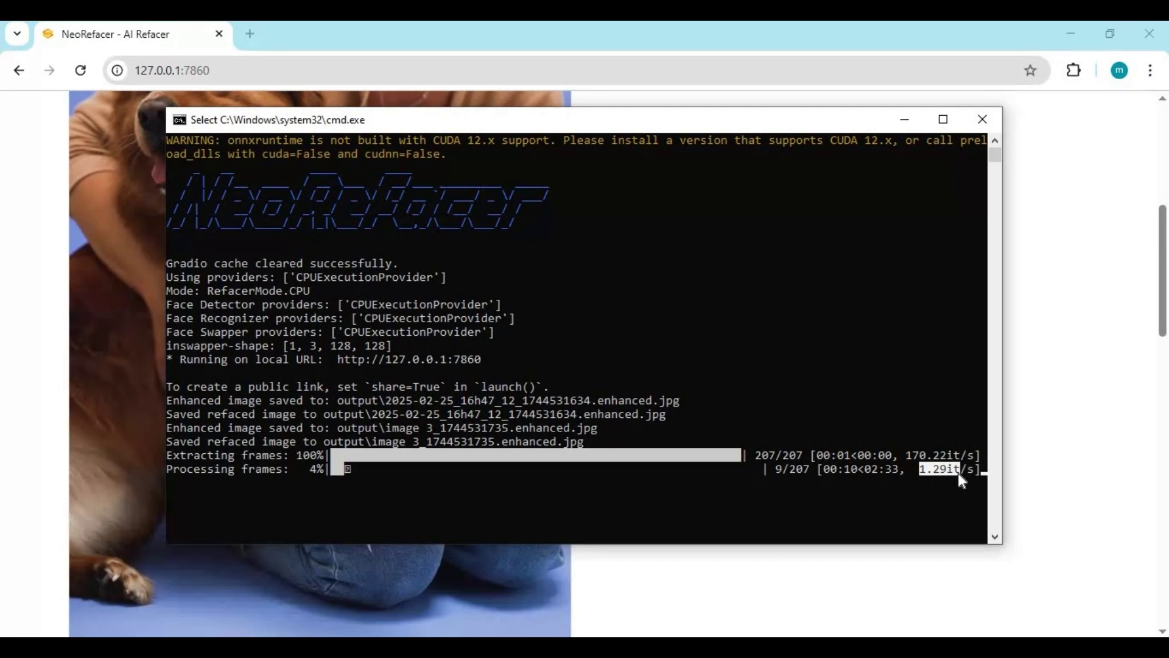
left_click(959, 473)
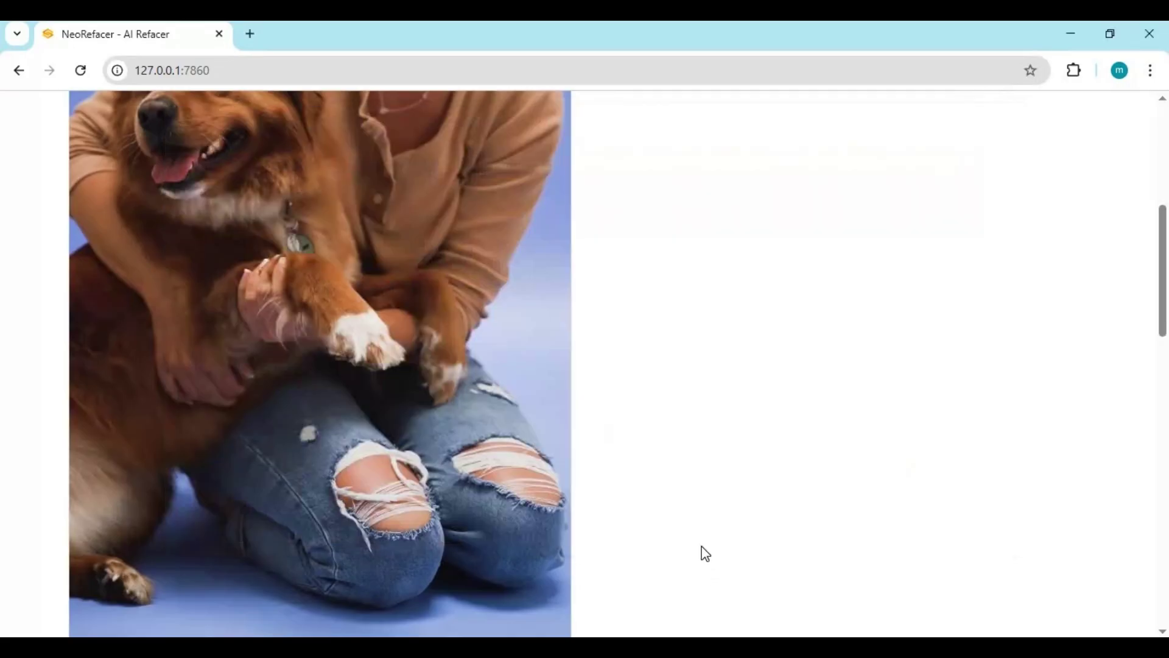
Return to the NeoRefacer page in Chrome and compare the refaced video with the original
left_click(707, 560)
scroll(659, 486, "up", 7)
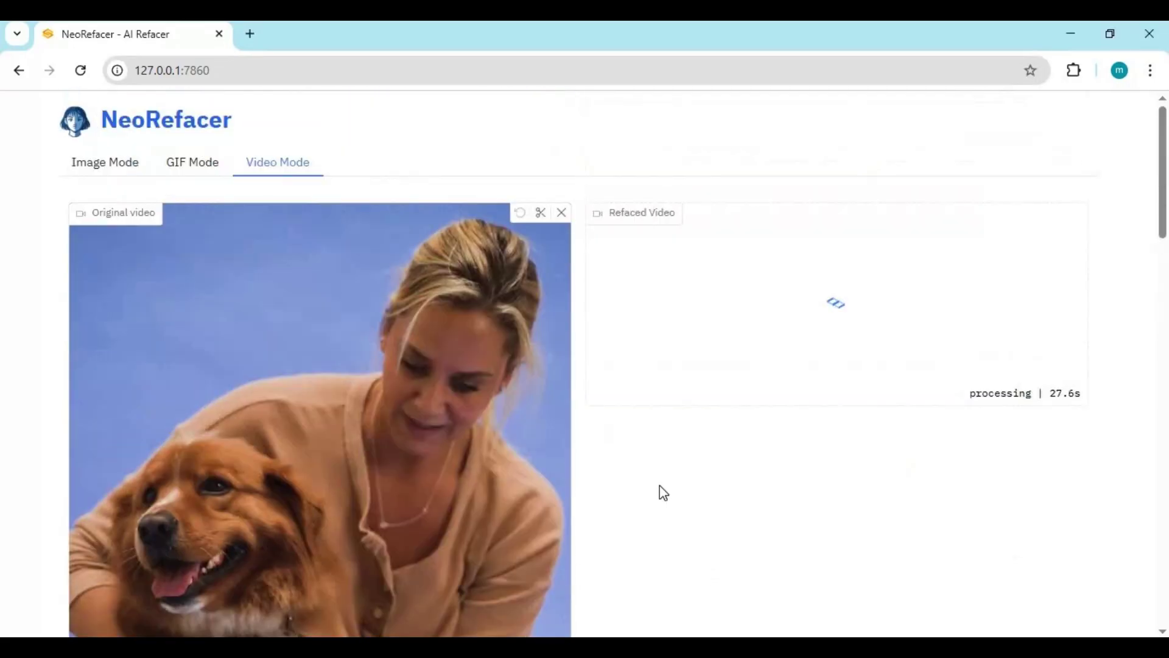
scroll(424, 506, "down", 3)
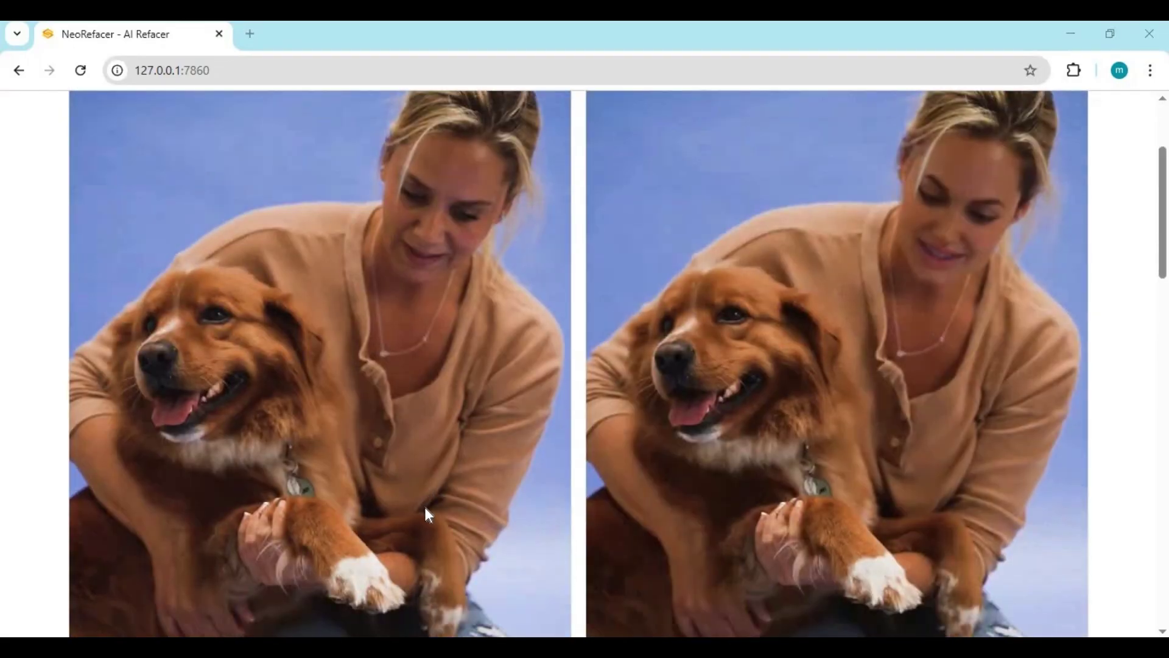
Set the video's replacement mode to Faces By Match and view the Face #2 and Face #3 upload slots, leaving Preview Generation off
scroll(732, 558, "down", 10)
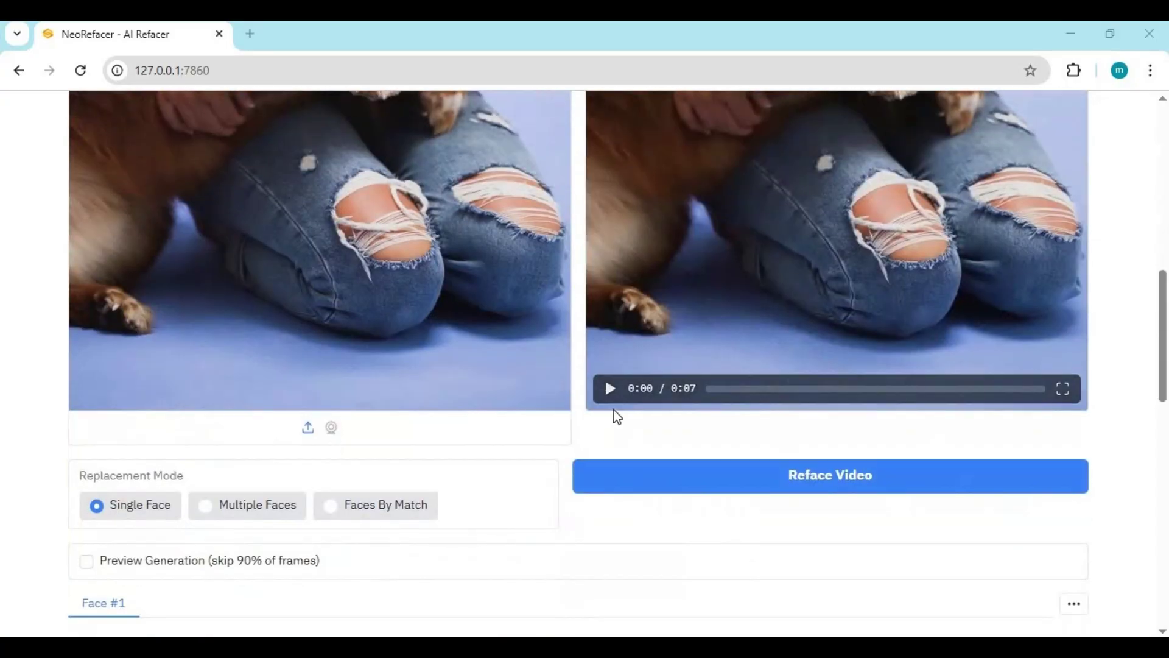
scroll(465, 481, "down", 3)
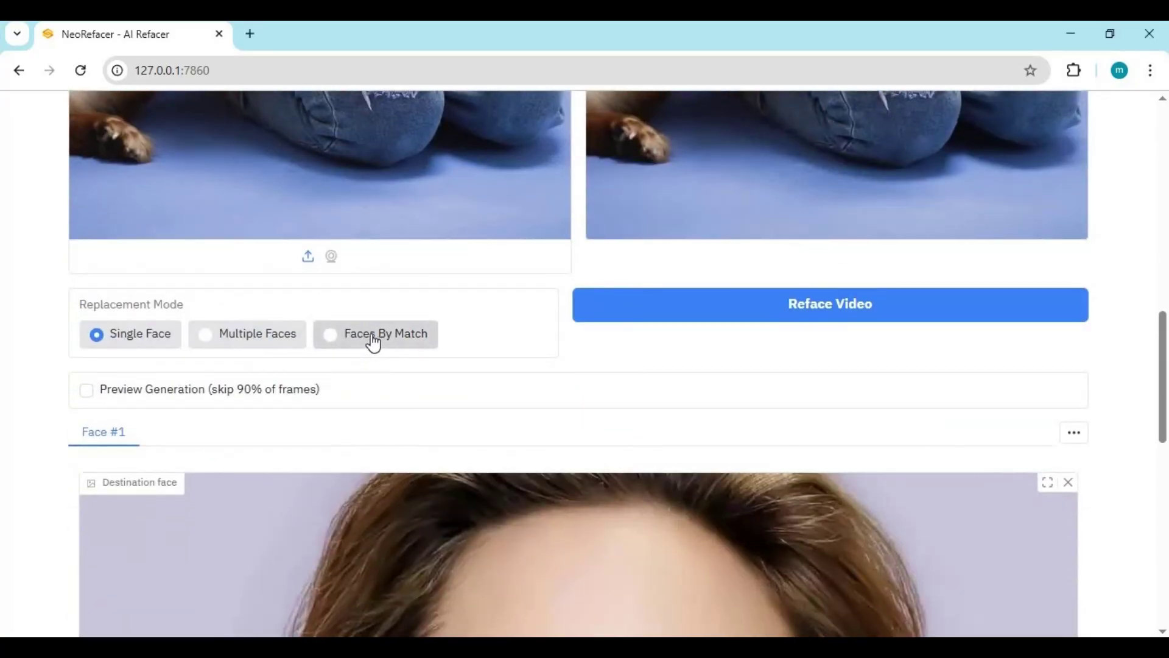
left_click(374, 335)
scroll(350, 365, "down", 4)
left_click(173, 183)
left_click(250, 182)
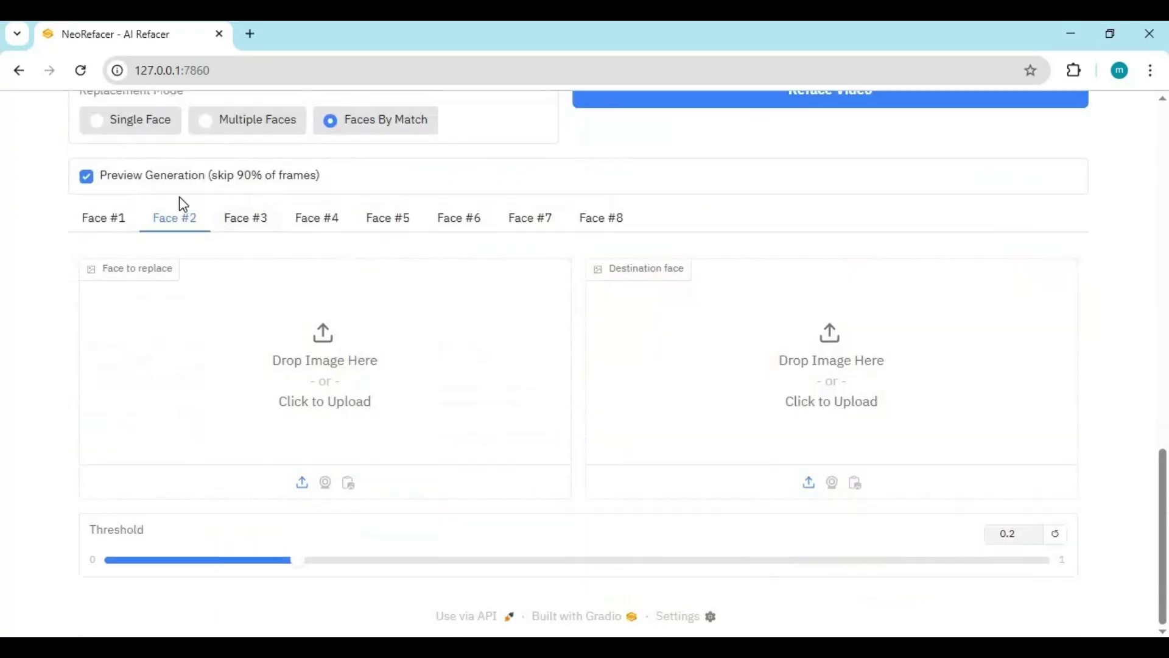
left_click(149, 184)
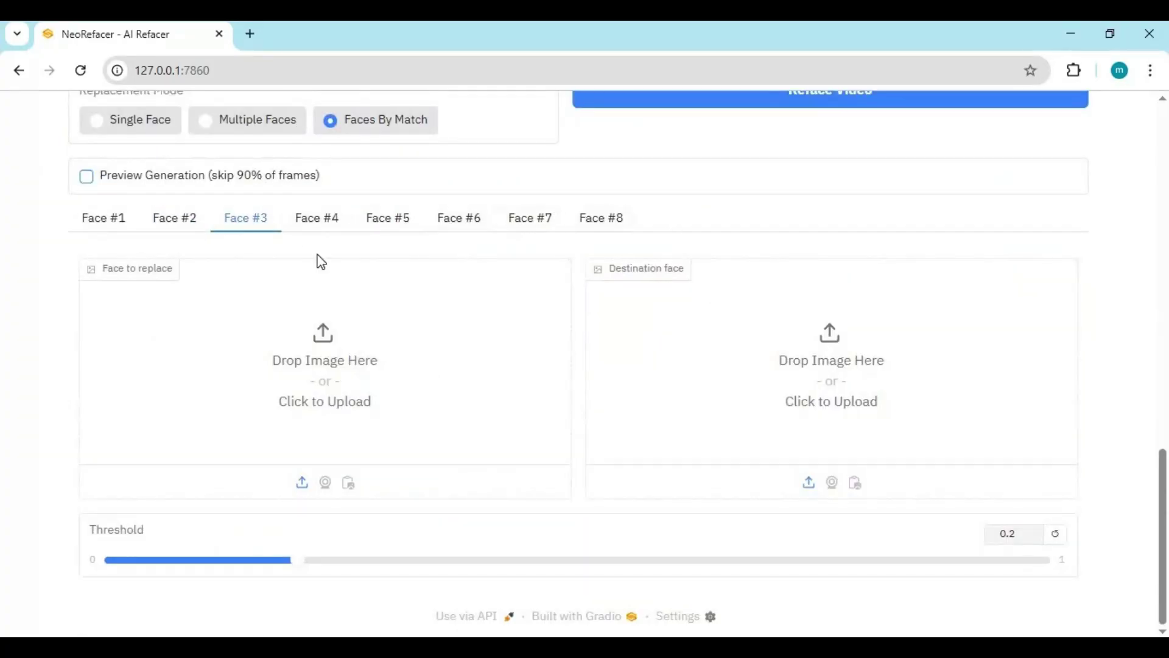
Play the original and refaced videos of the woman with the dog side by side and compare the faces
scroll(749, 352, "up", 8)
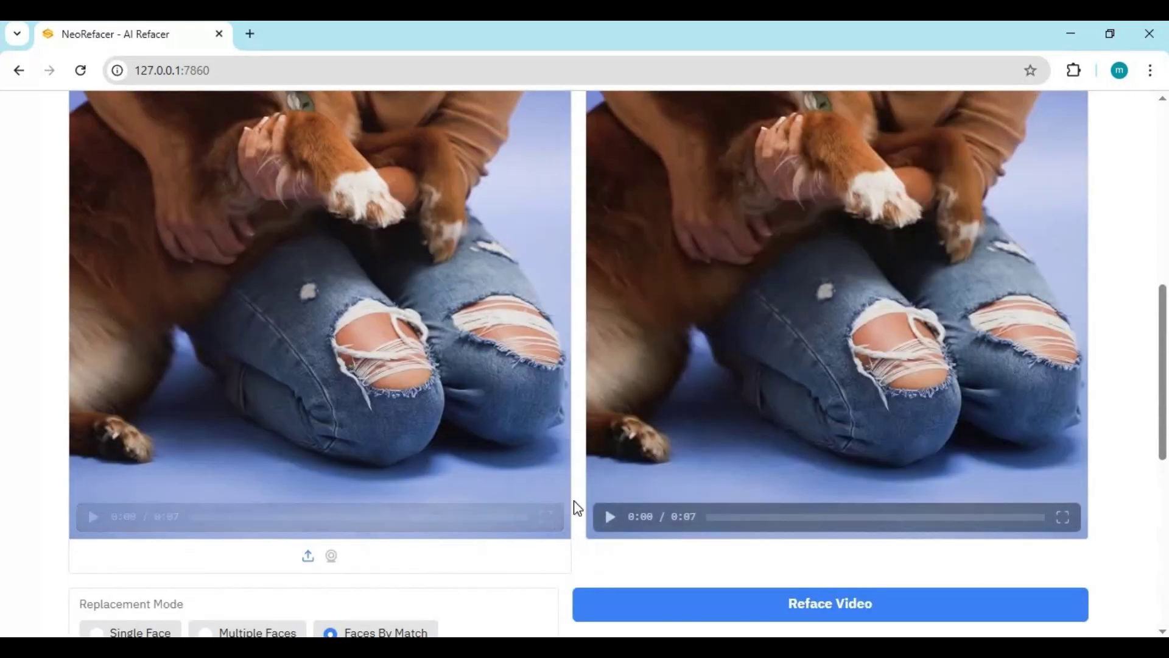
left_click(611, 517)
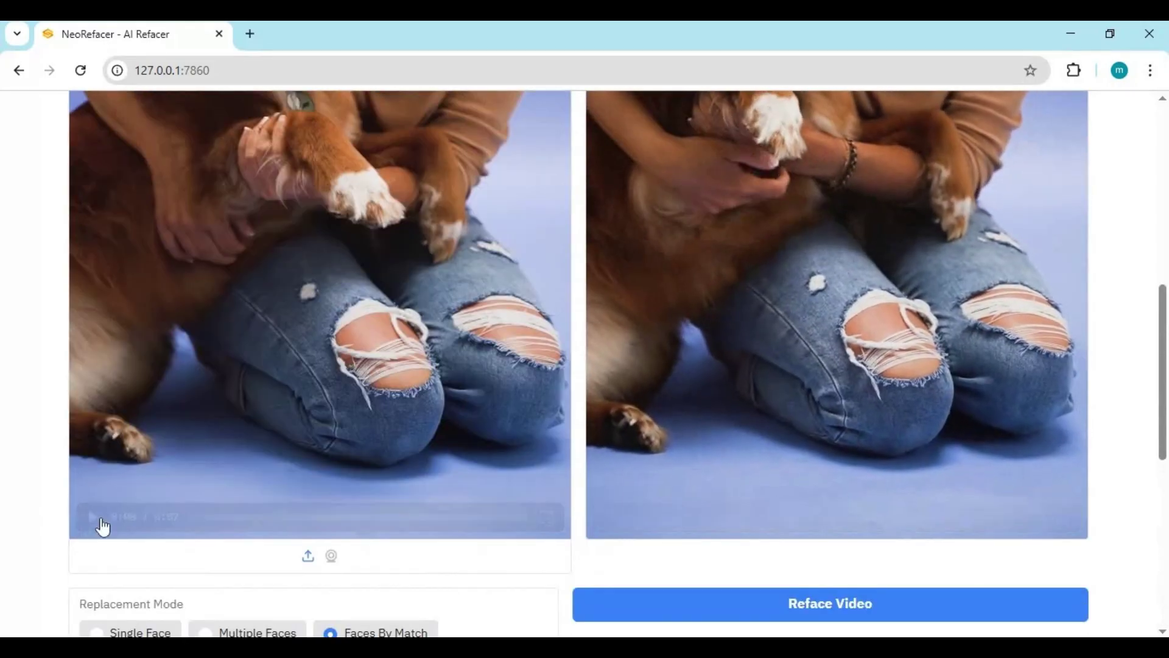
scroll(488, 400, "up", 7)
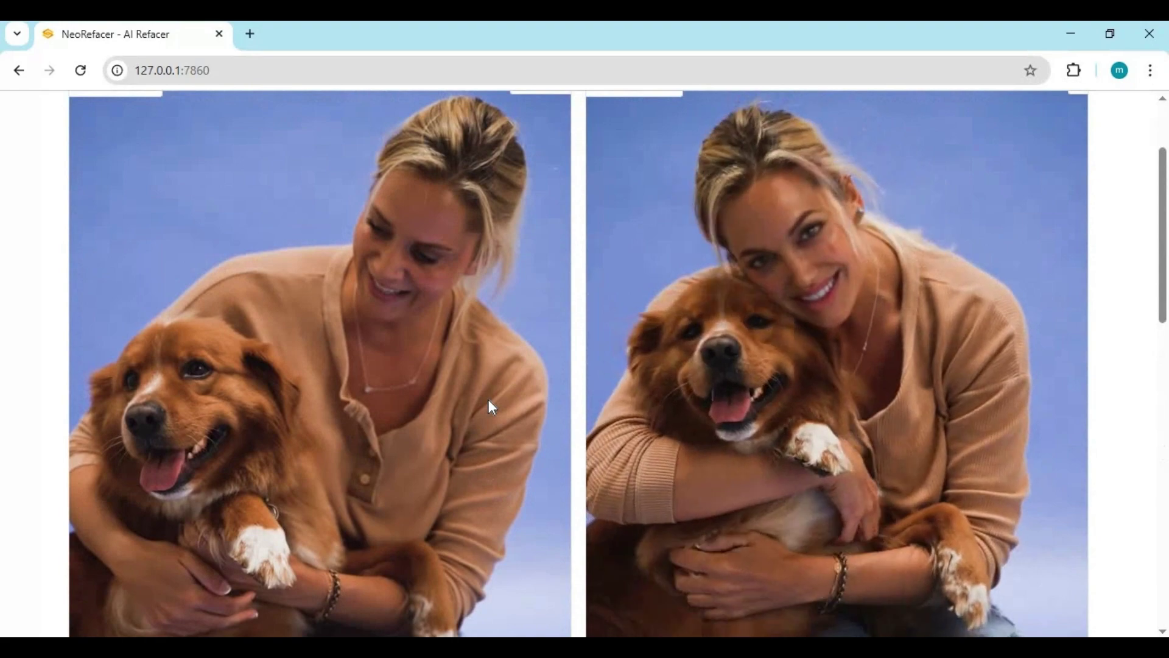